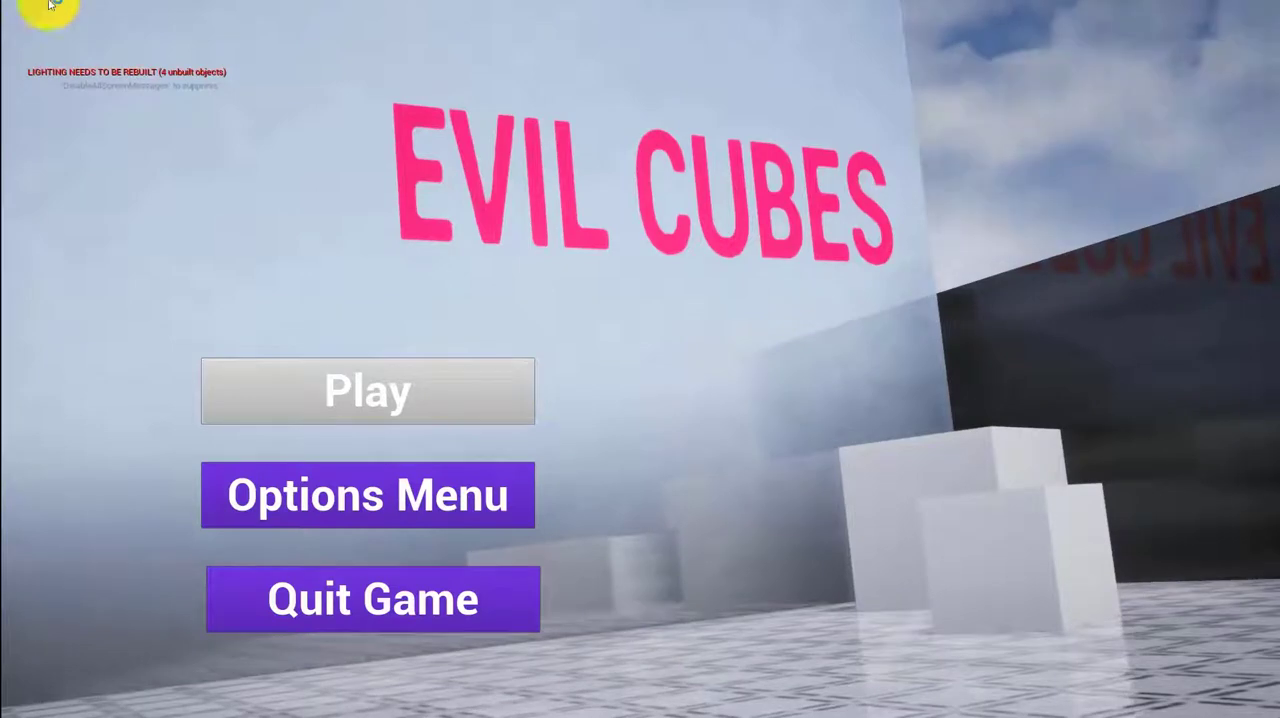
# Start playing the Evil Cubes game from its main menu
pyautogui.click(252, 388)
pyautogui.click(333, 395)
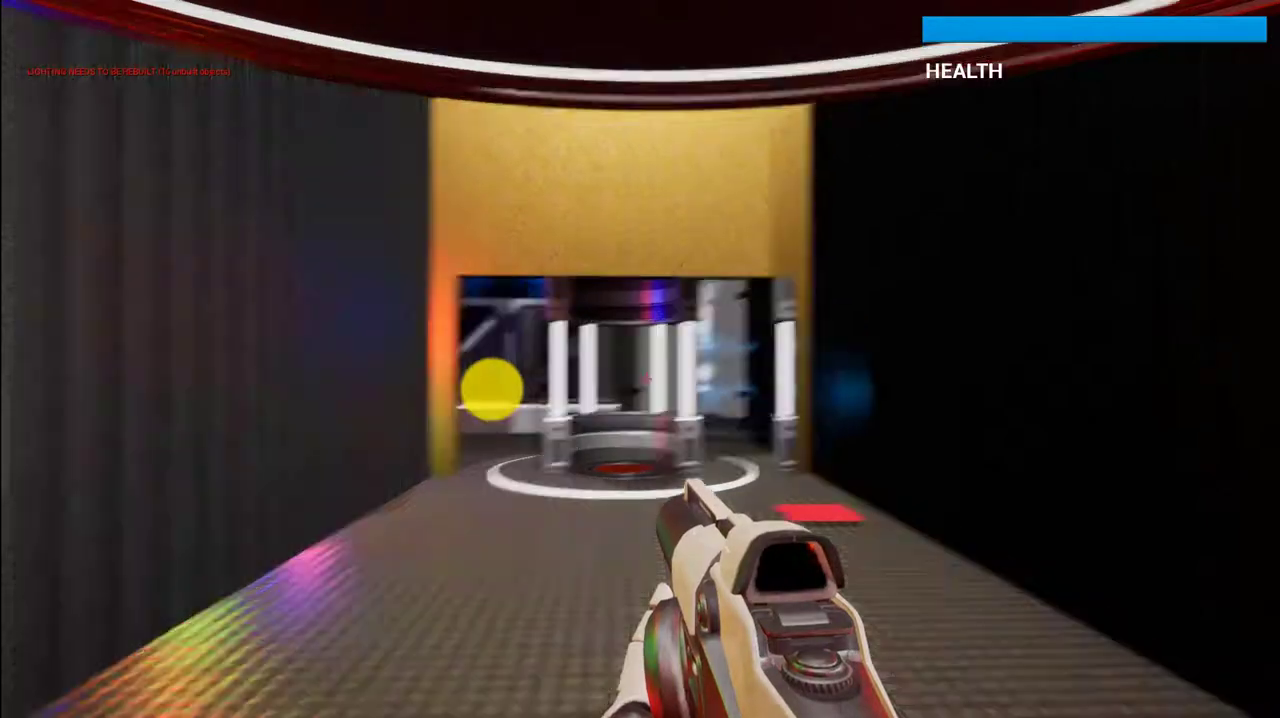
pyautogui.click(495, 392)
# Play through Level 1, shooting along the row of cubes and reaching the red platform in the corner
pyautogui.press('w')
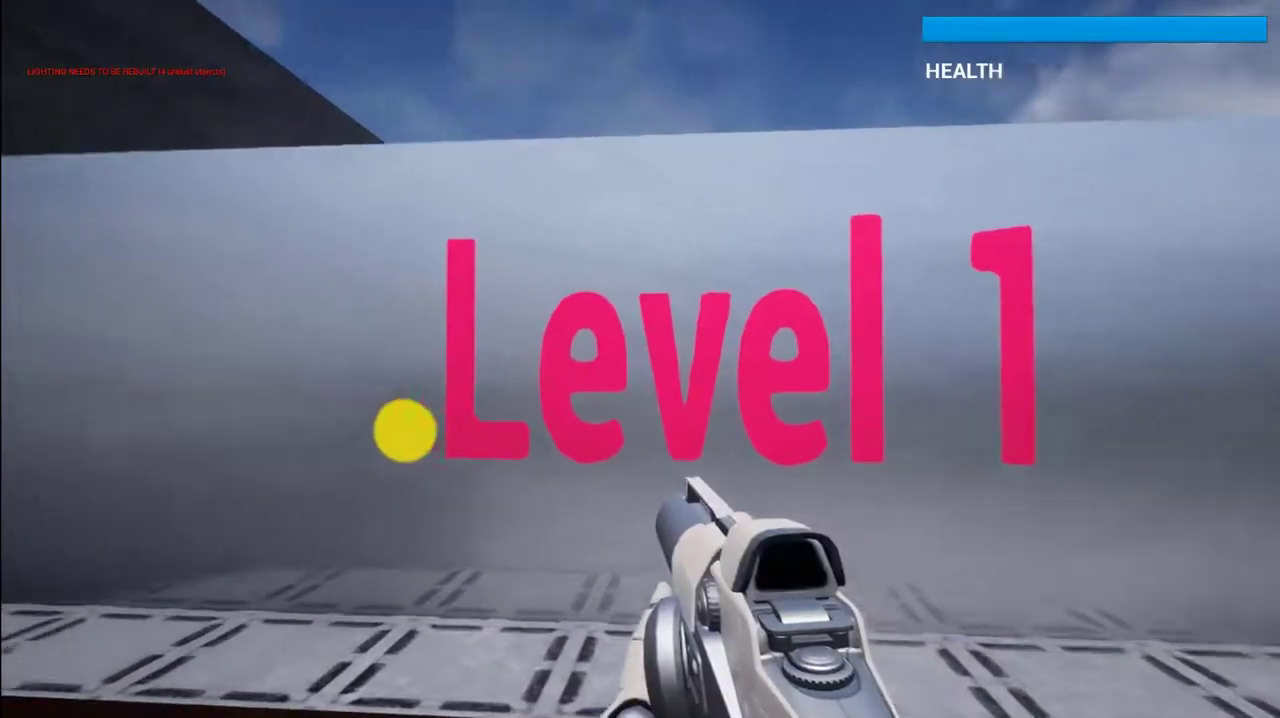
pyautogui.press('w')
pyautogui.press('w')
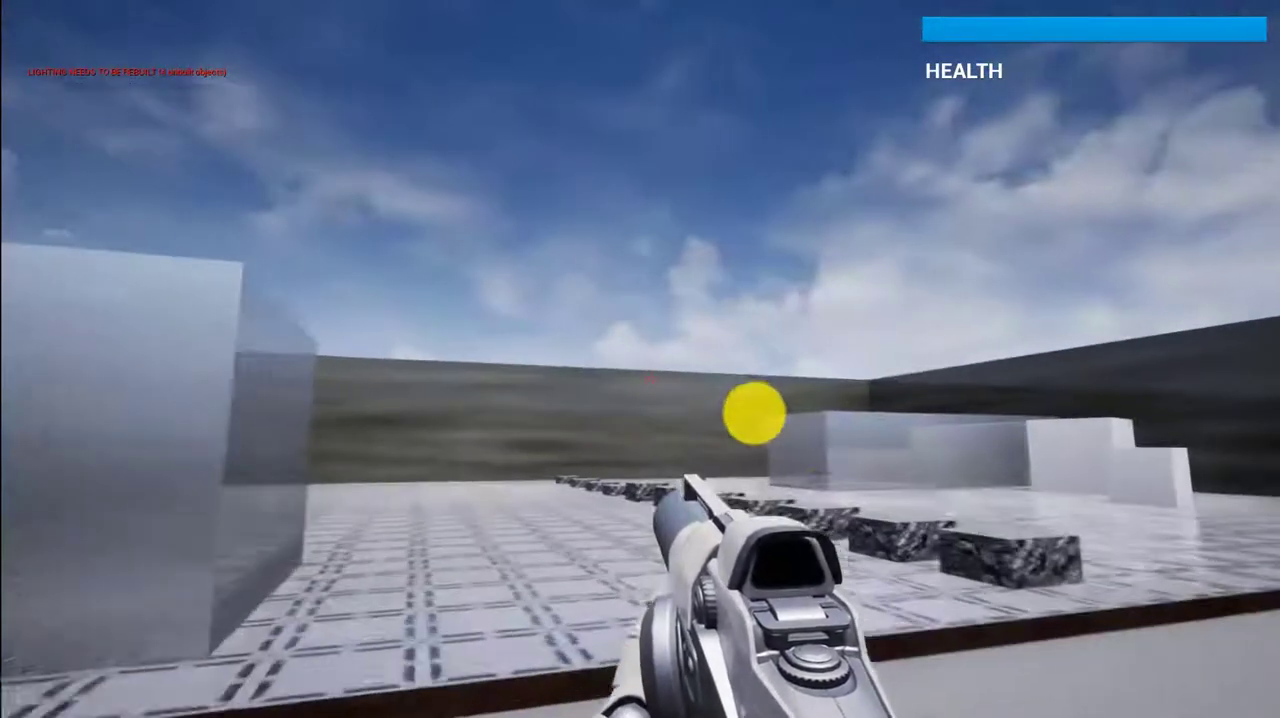
pyautogui.click(736, 452)
pyautogui.click(811, 449)
pyautogui.press('w')
pyautogui.click(810, 447)
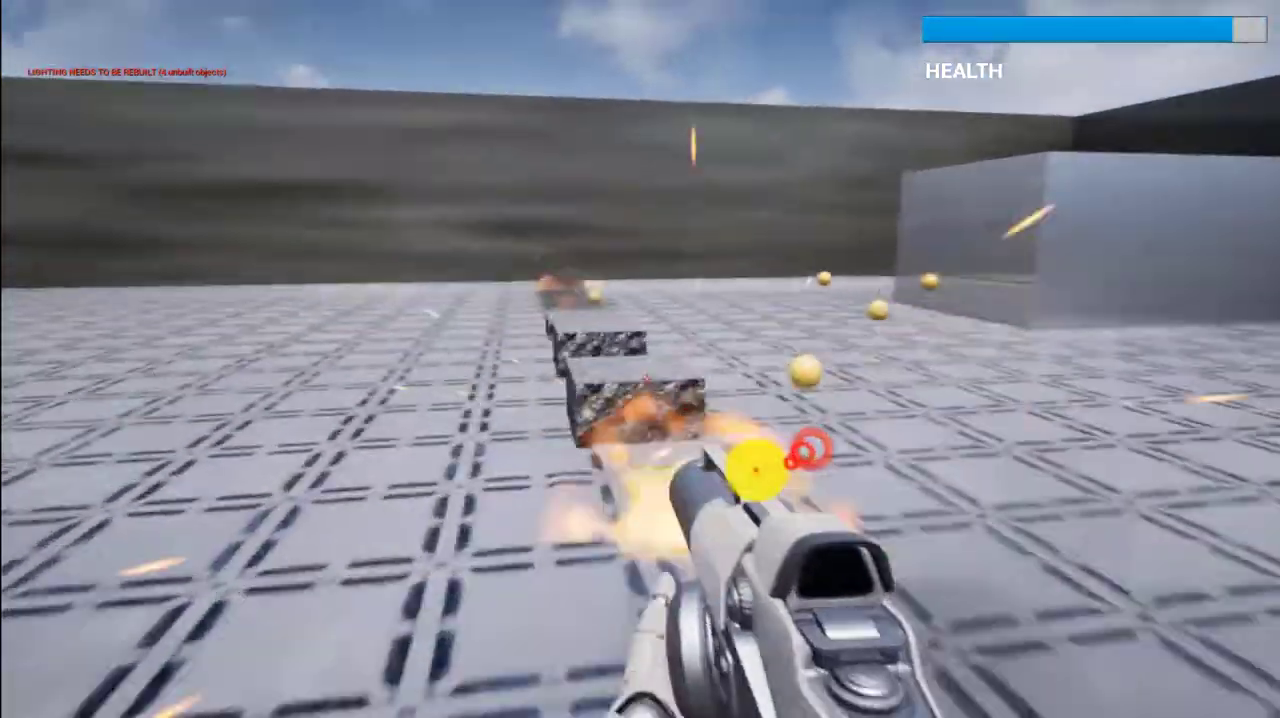
pyautogui.click(756, 467)
pyautogui.click(811, 450)
pyautogui.press('w')
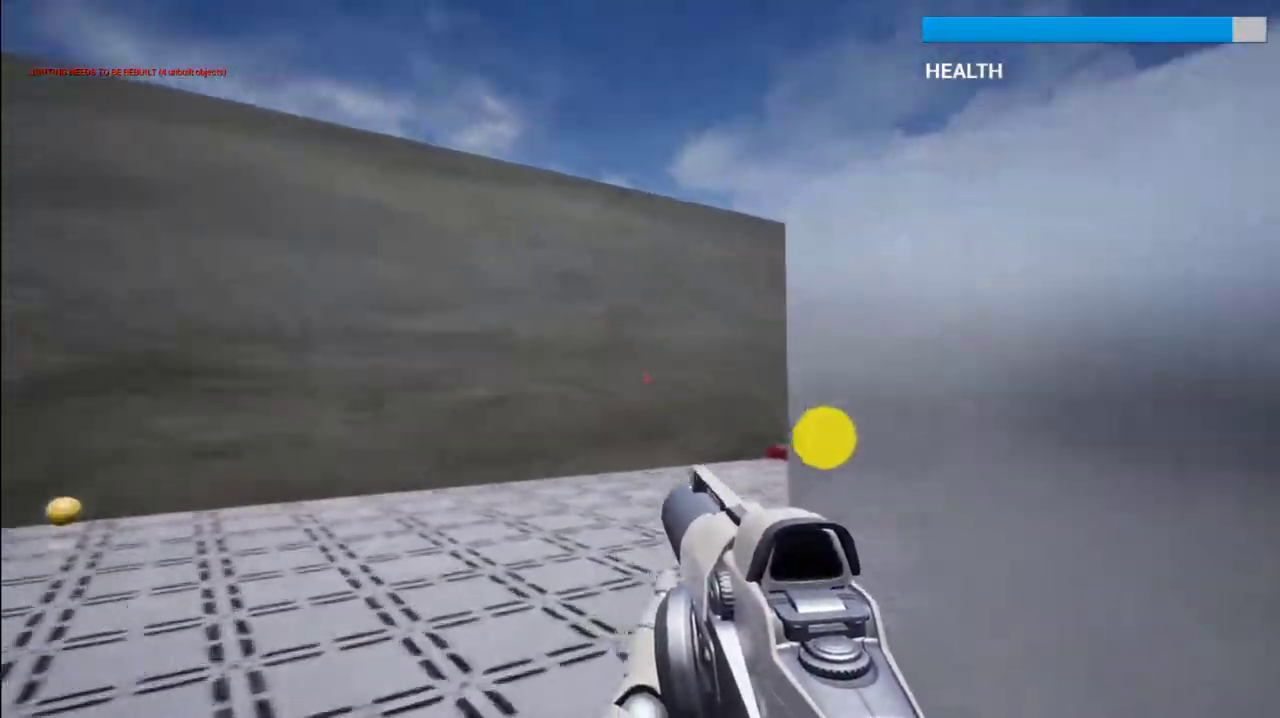
pyautogui.press('w')
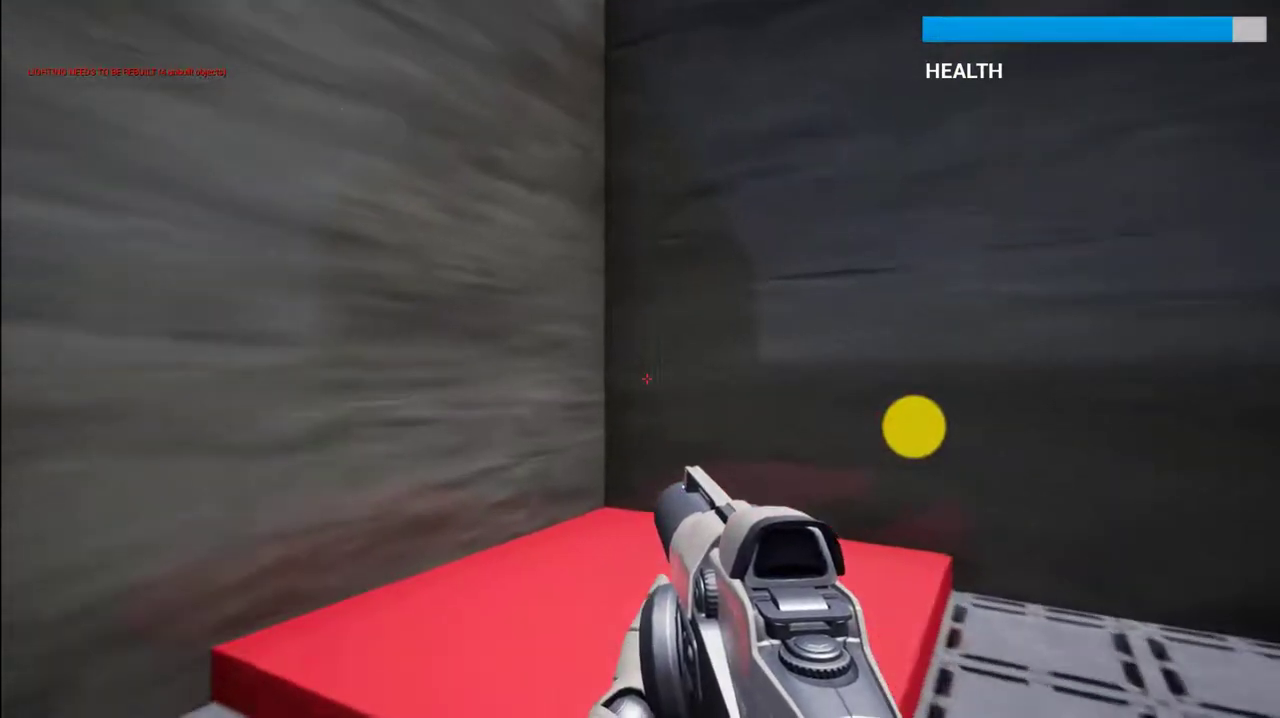
pyautogui.click(748, 400)
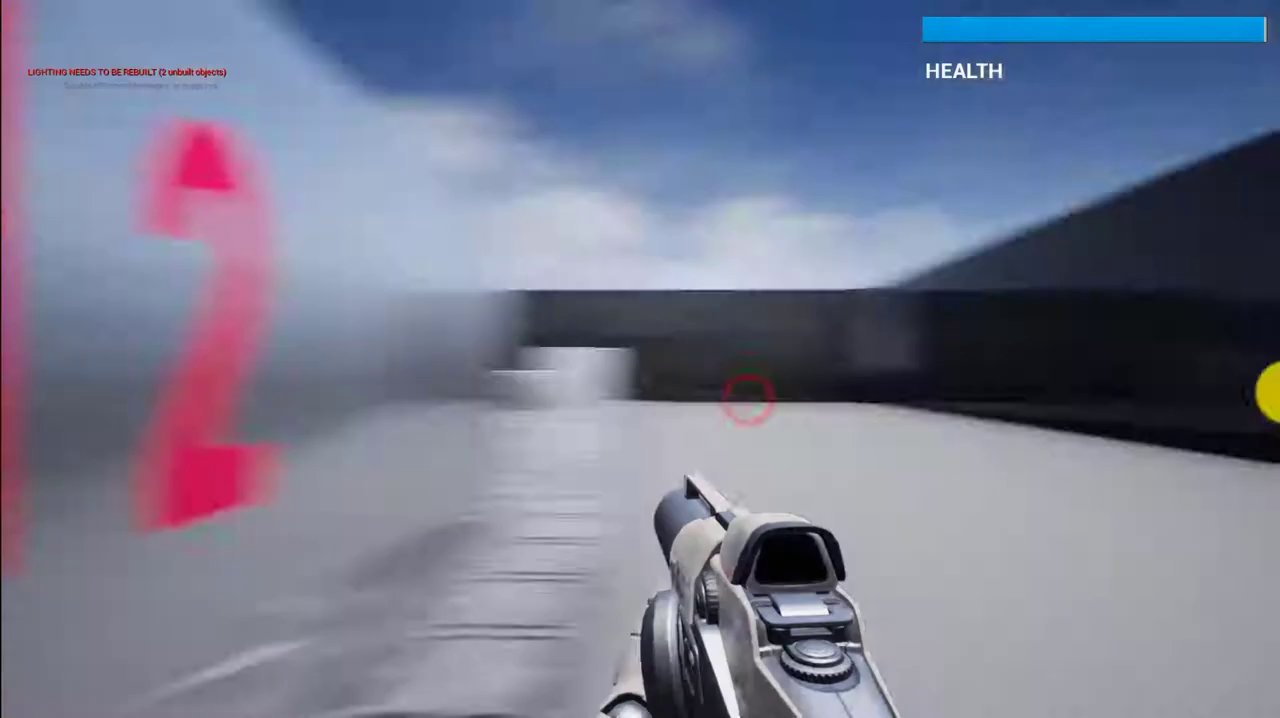
# Play through Level 2, shooting past the floating cubes and reaching the red platform in the corner
pyautogui.press('w')
pyautogui.click(914, 377)
pyautogui.press('w')
pyautogui.click(863, 446)
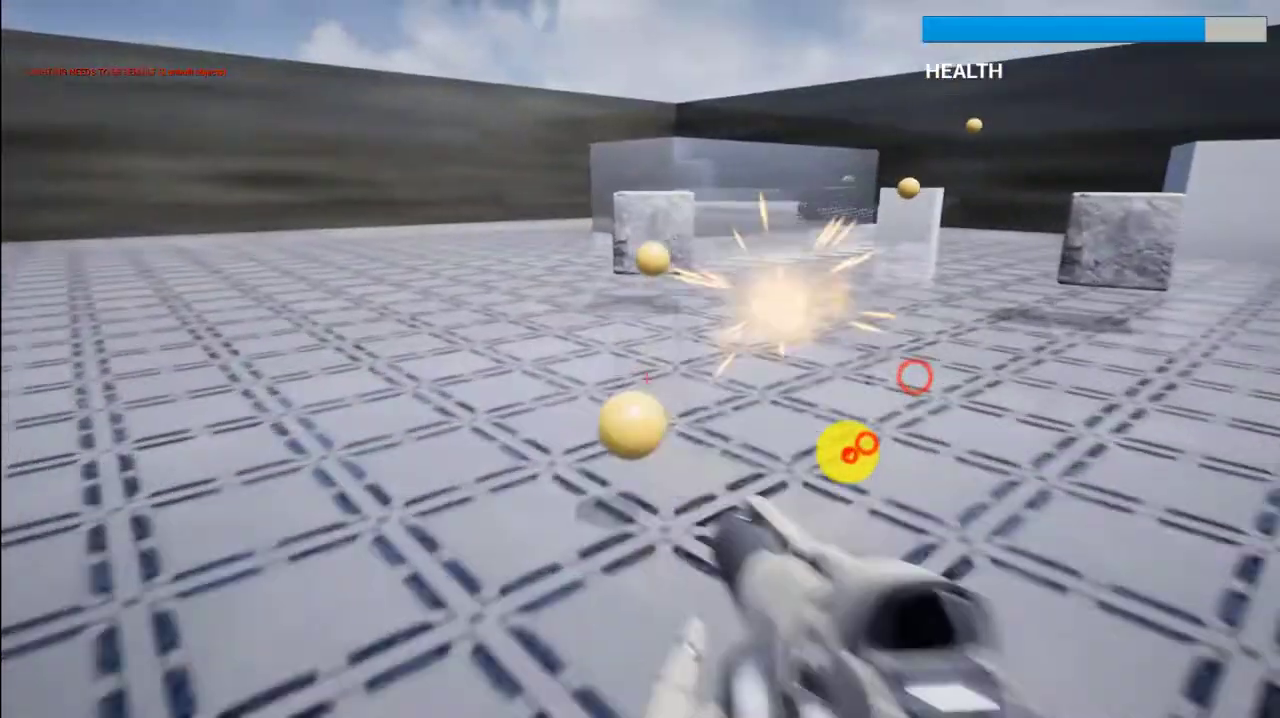
pyautogui.click(849, 441)
pyautogui.click(856, 432)
pyautogui.press('w')
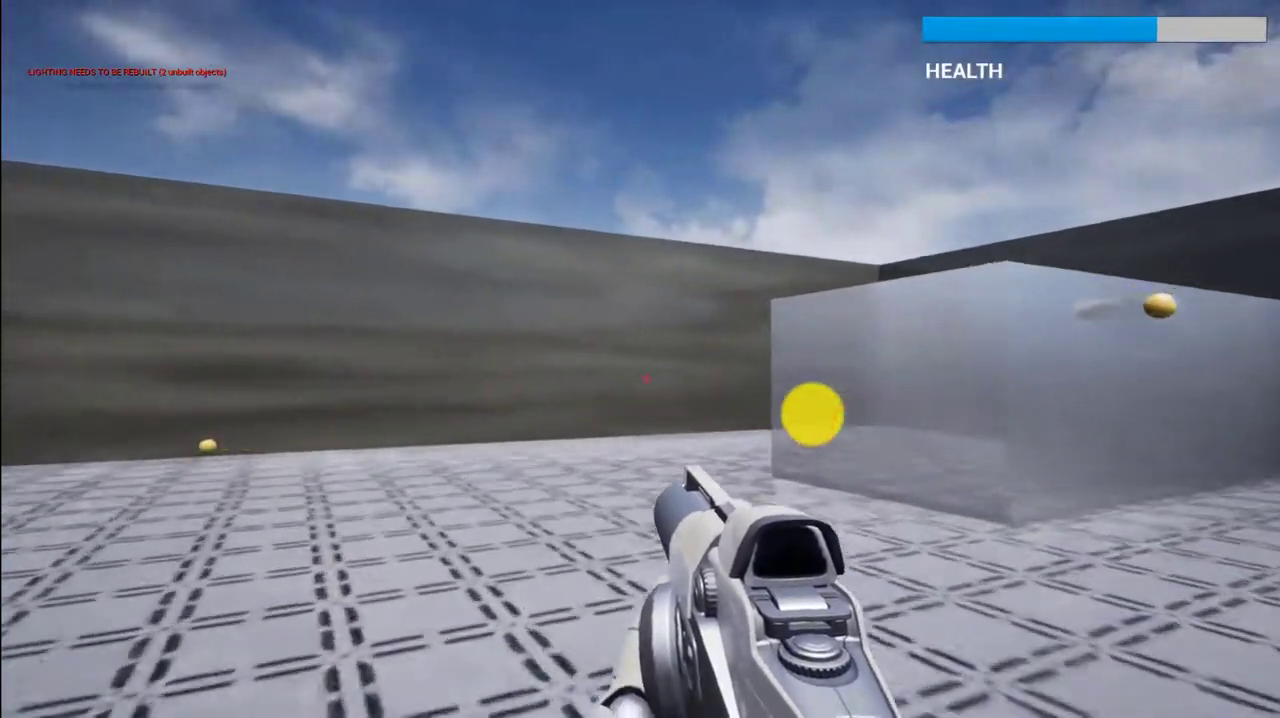
pyautogui.press('w')
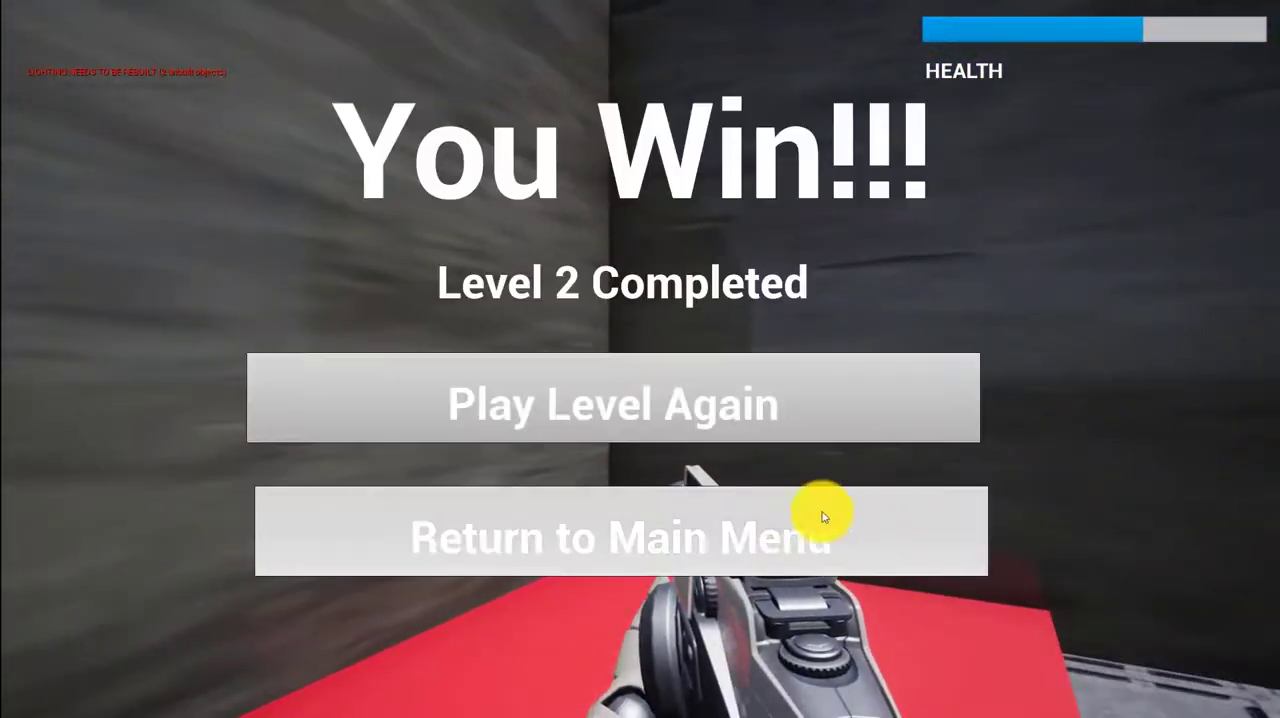
# Return to the game's main menu and quit the game
pyautogui.click(785, 517)
pyautogui.click(457, 586)
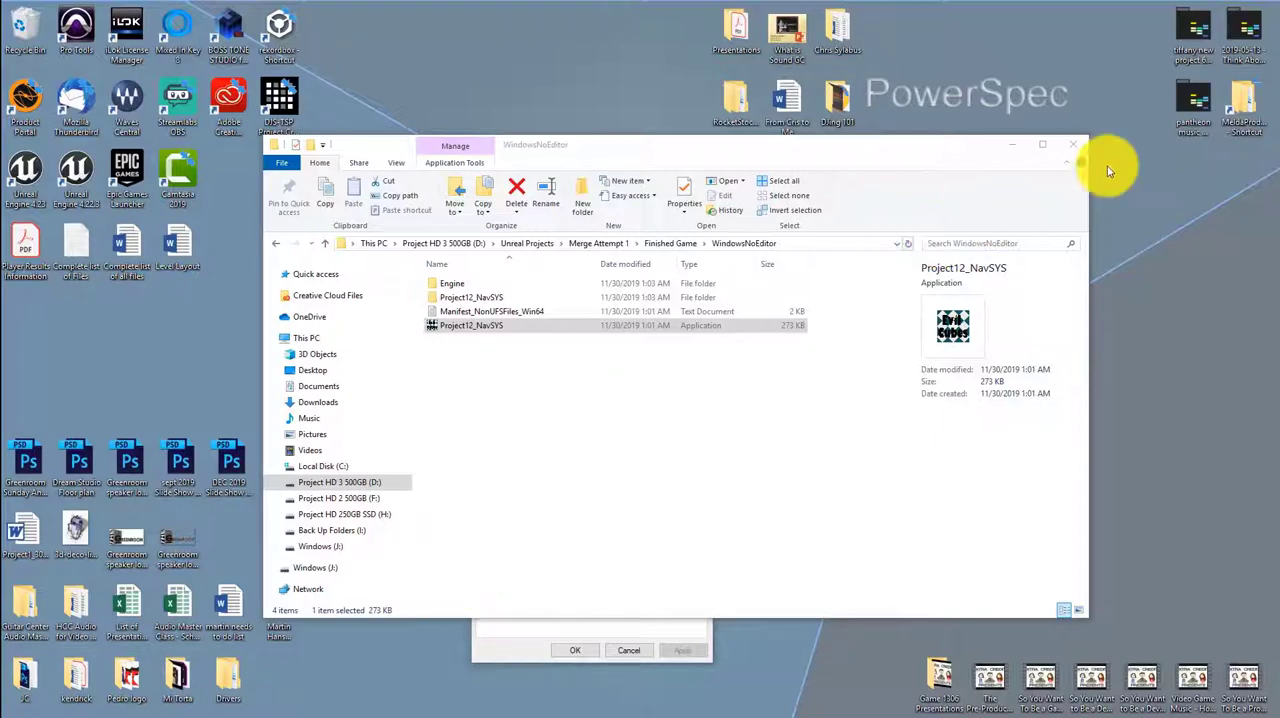
# Close the WindowsNoEditor folder and the Project12_NavSYS properties window, and switch to the Unreal Editor
pyautogui.click(1067, 141)
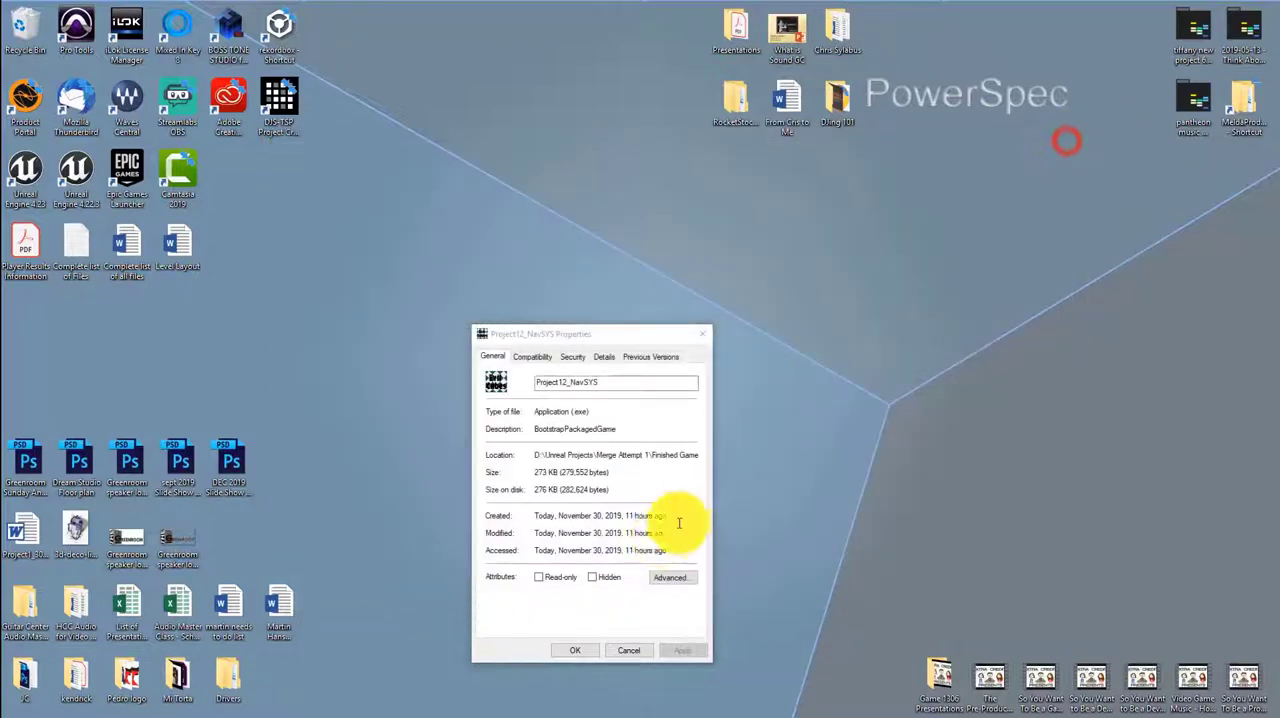
pyautogui.click(627, 651)
pyautogui.moveTo(100, 710)
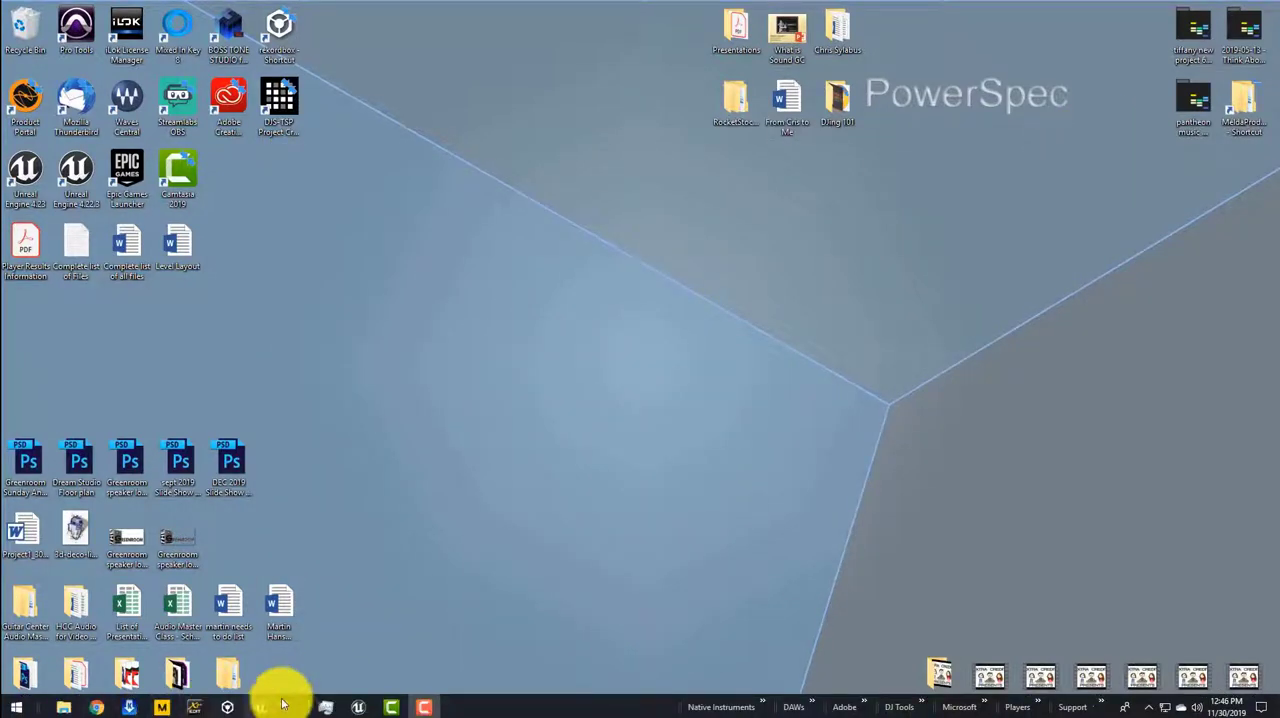
pyautogui.click(352, 708)
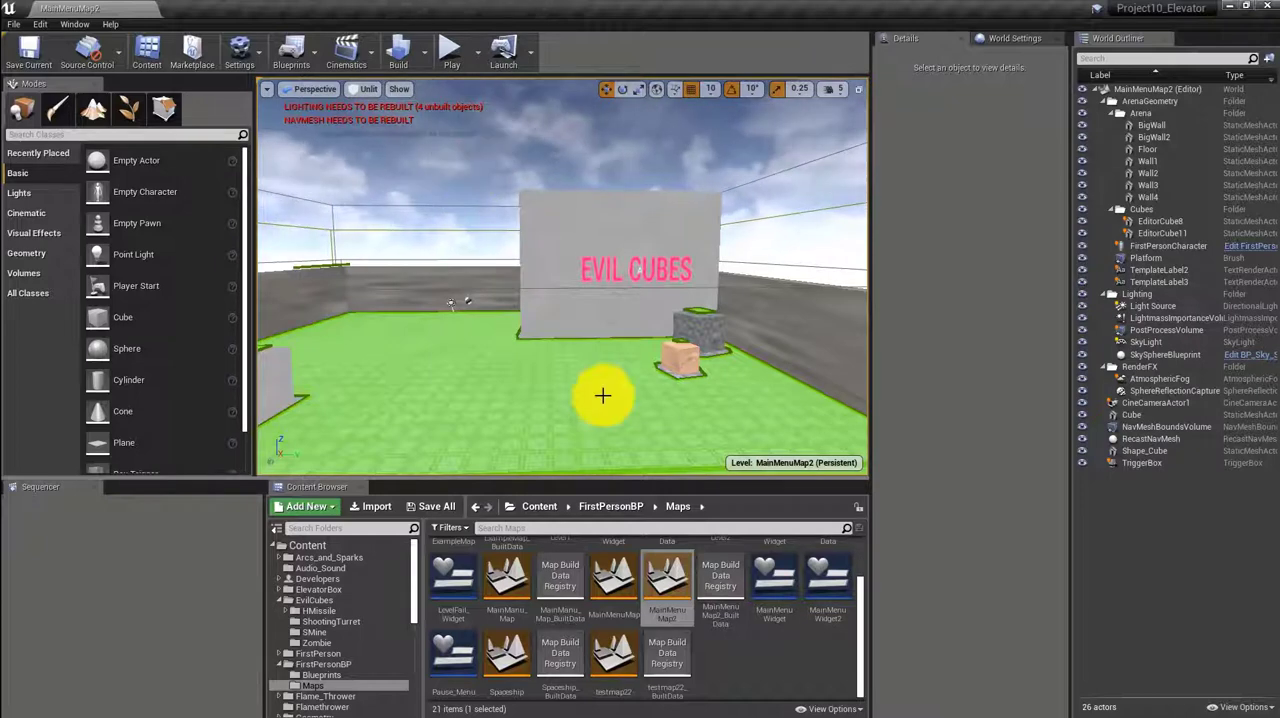
# View the Spaceship map and return to the MainMenuMap2 map
pyautogui.doubleClick(508, 657)
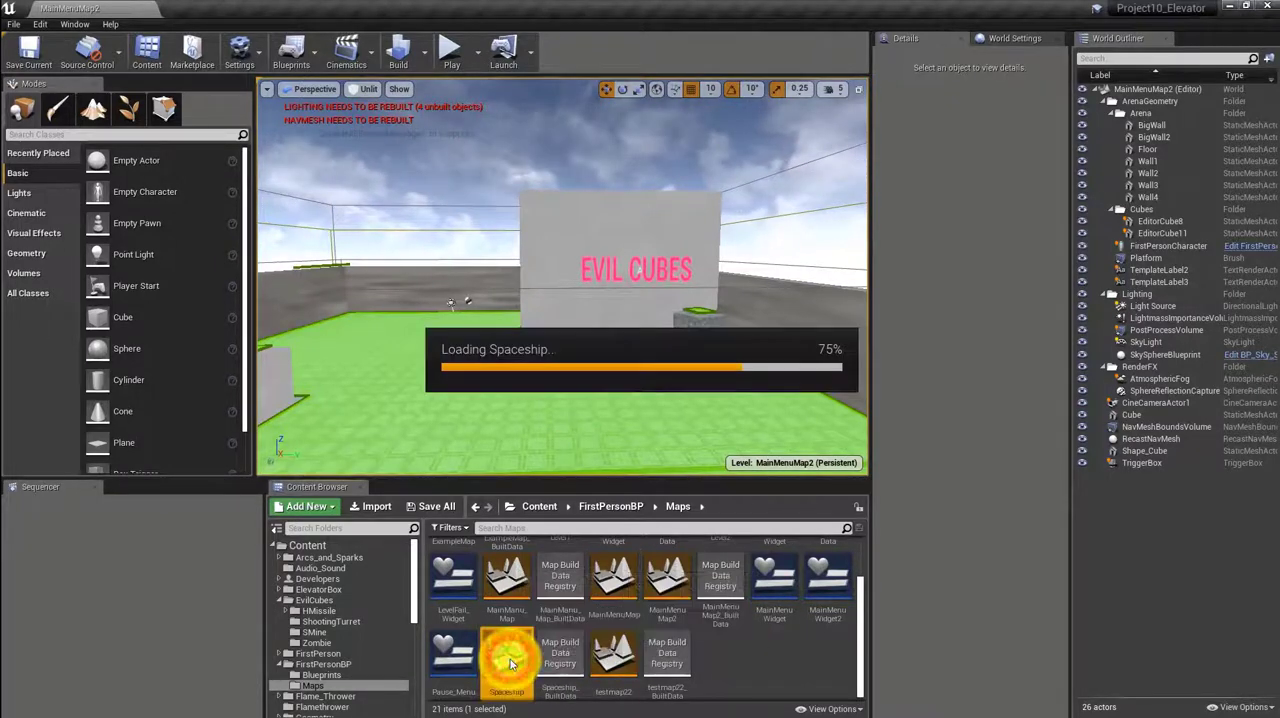
pyautogui.doubleClick(672, 603)
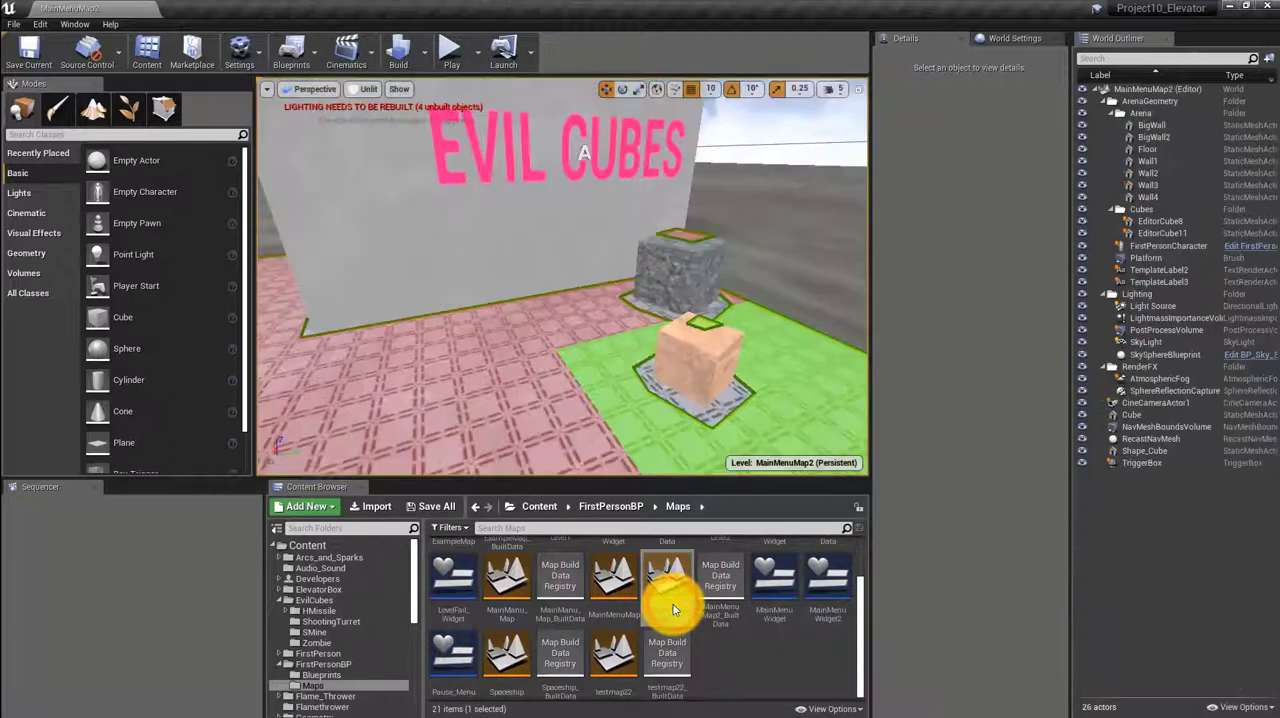
pyautogui.moveTo(483, 355)
pyautogui.mouseDown()
pyautogui.moveTo(471, 314)
pyautogui.moveTo(494, 349)
pyautogui.mouseUp()
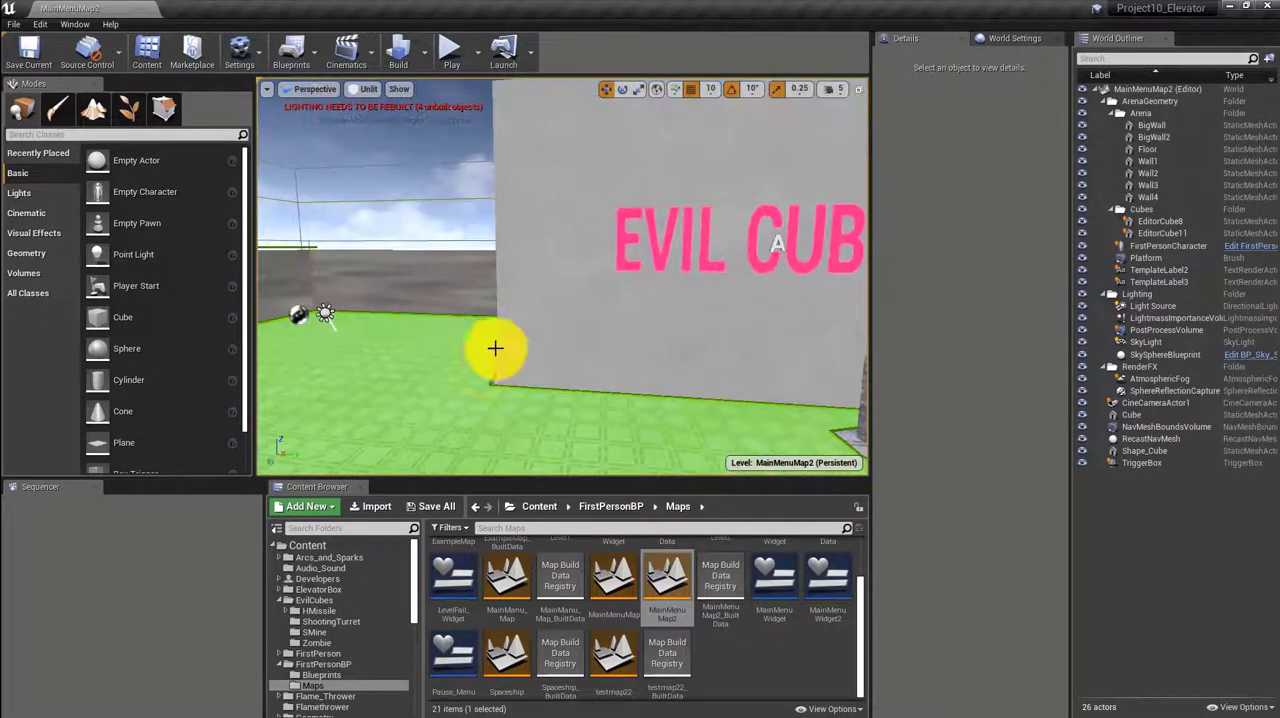
# Open the Project Settings and review the Crypto page and the Description page
pyautogui.click(240, 48)
pyautogui.click(263, 92)
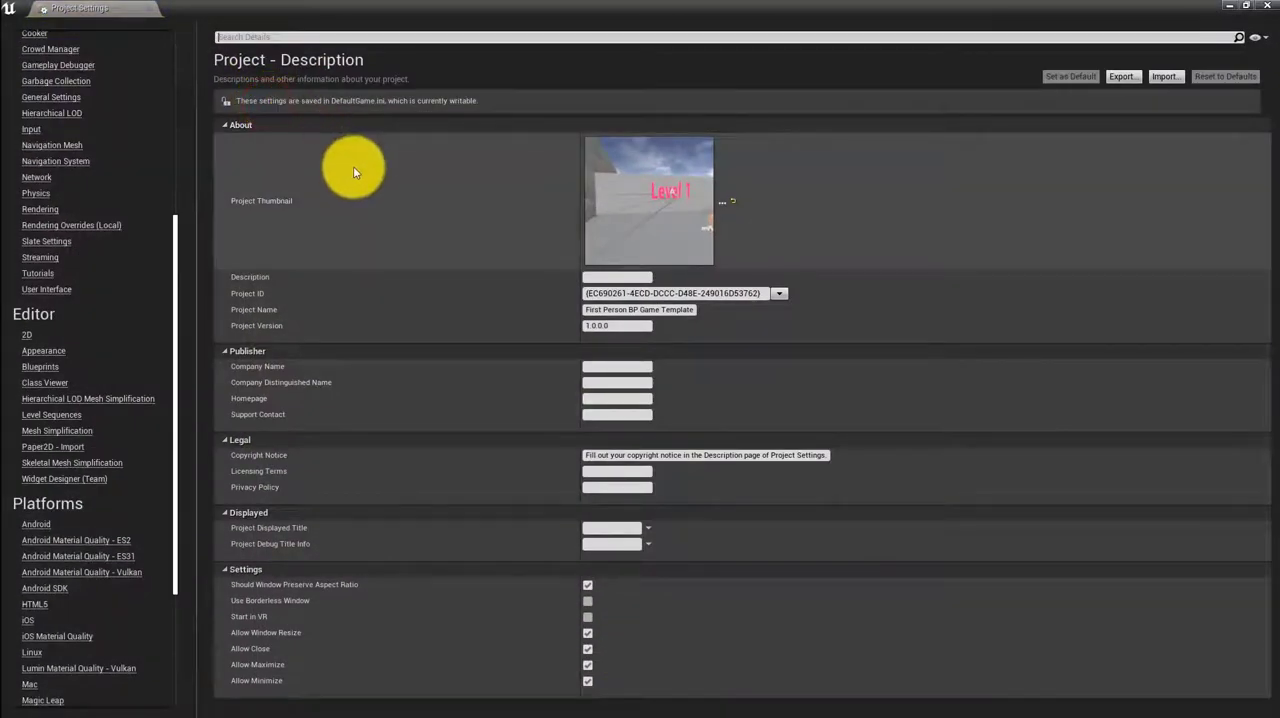
pyautogui.scroll(10, 72, 96)
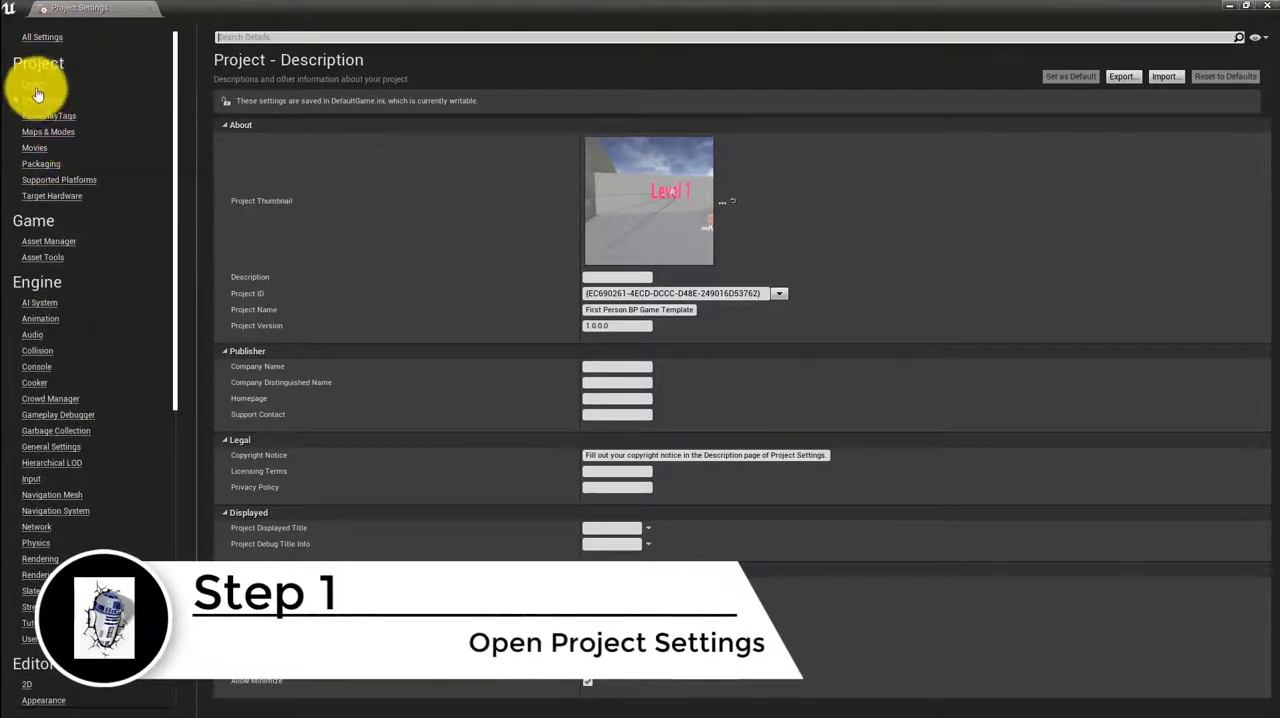
pyautogui.click(35, 86)
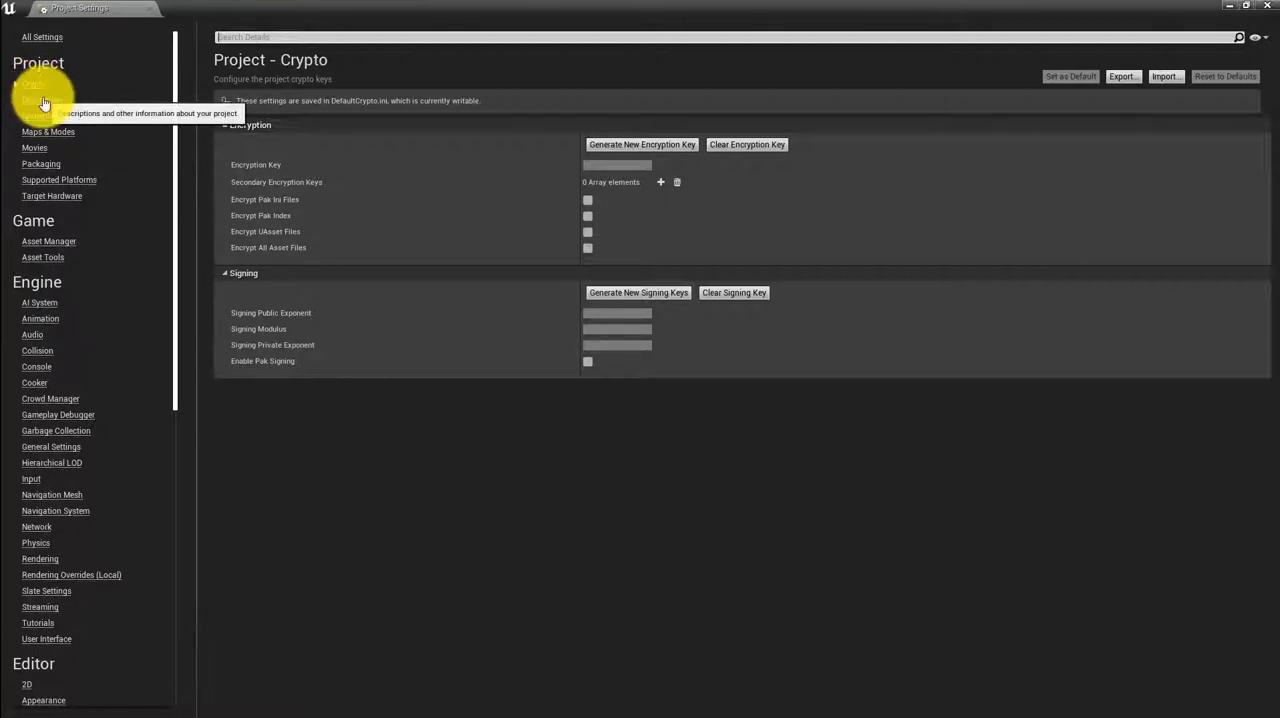
pyautogui.click(44, 103)
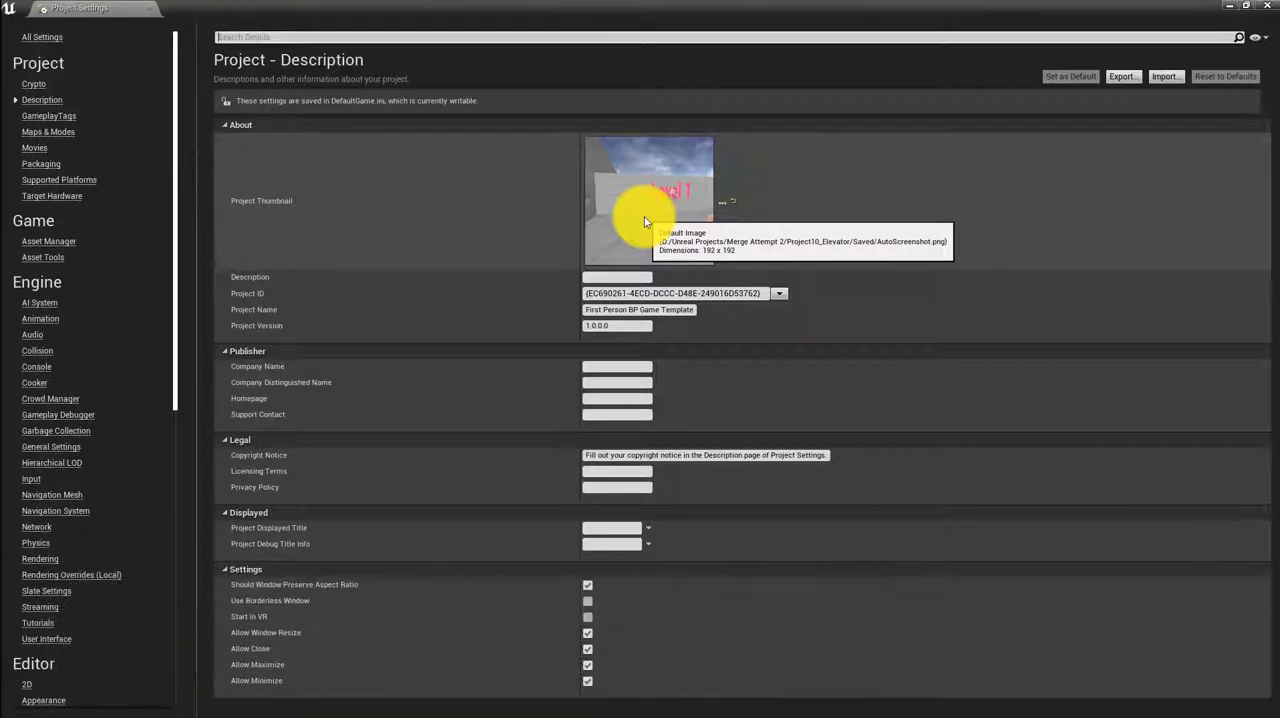
# Minimize the Project Settings and Unreal Editor windows and switch to the Chrome browser
pyautogui.click(1236, 8)
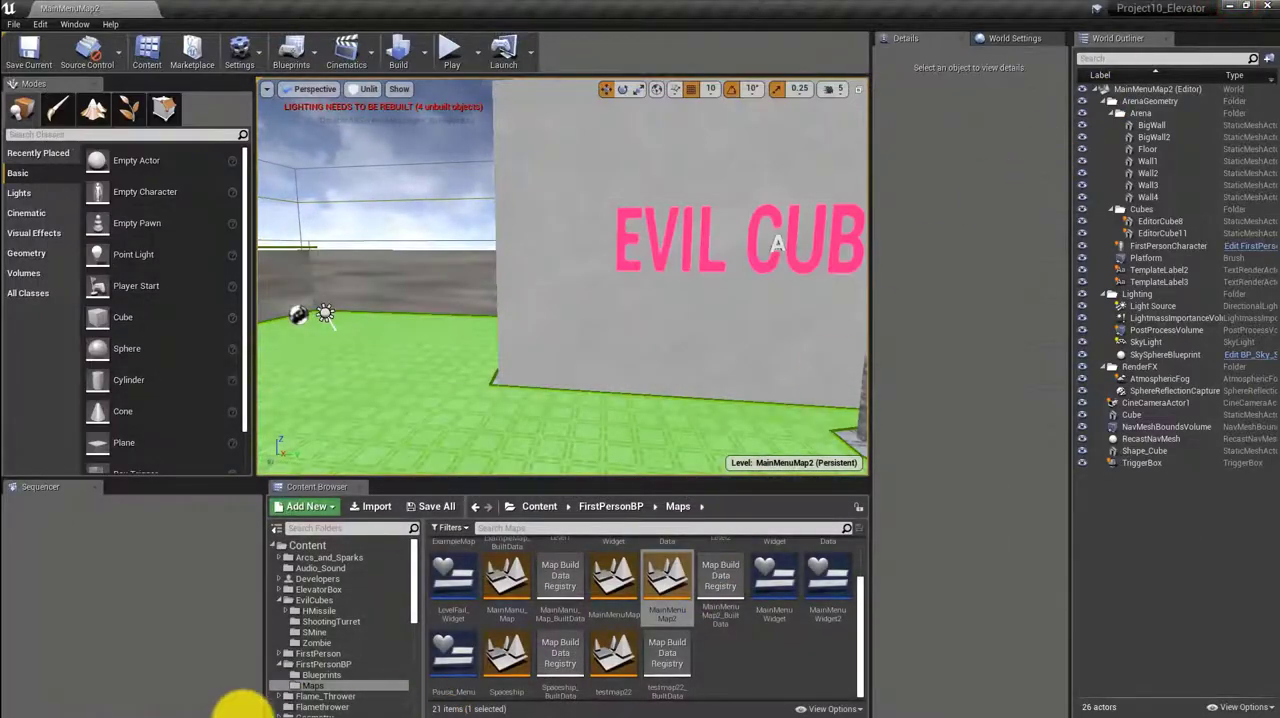
pyautogui.click(1236, 8)
pyautogui.moveTo(711, 701)
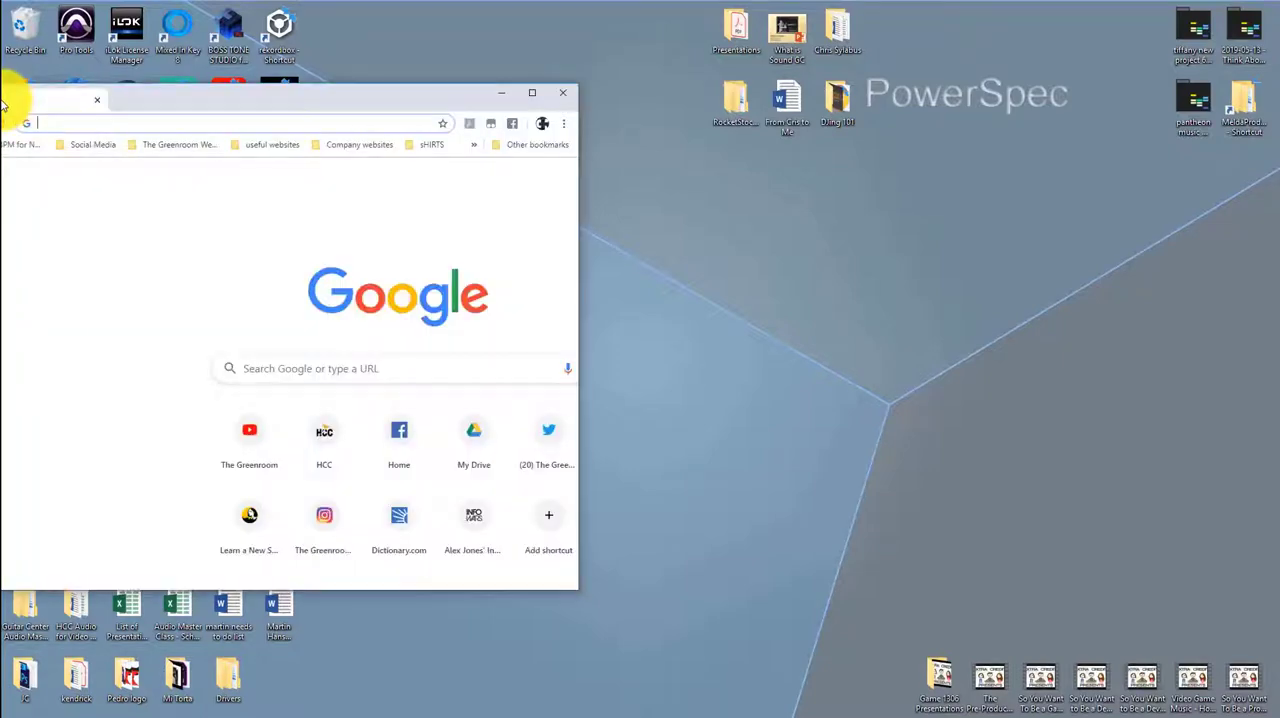
pyautogui.moveTo(14, 106); pyautogui.dragTo(390, 2)
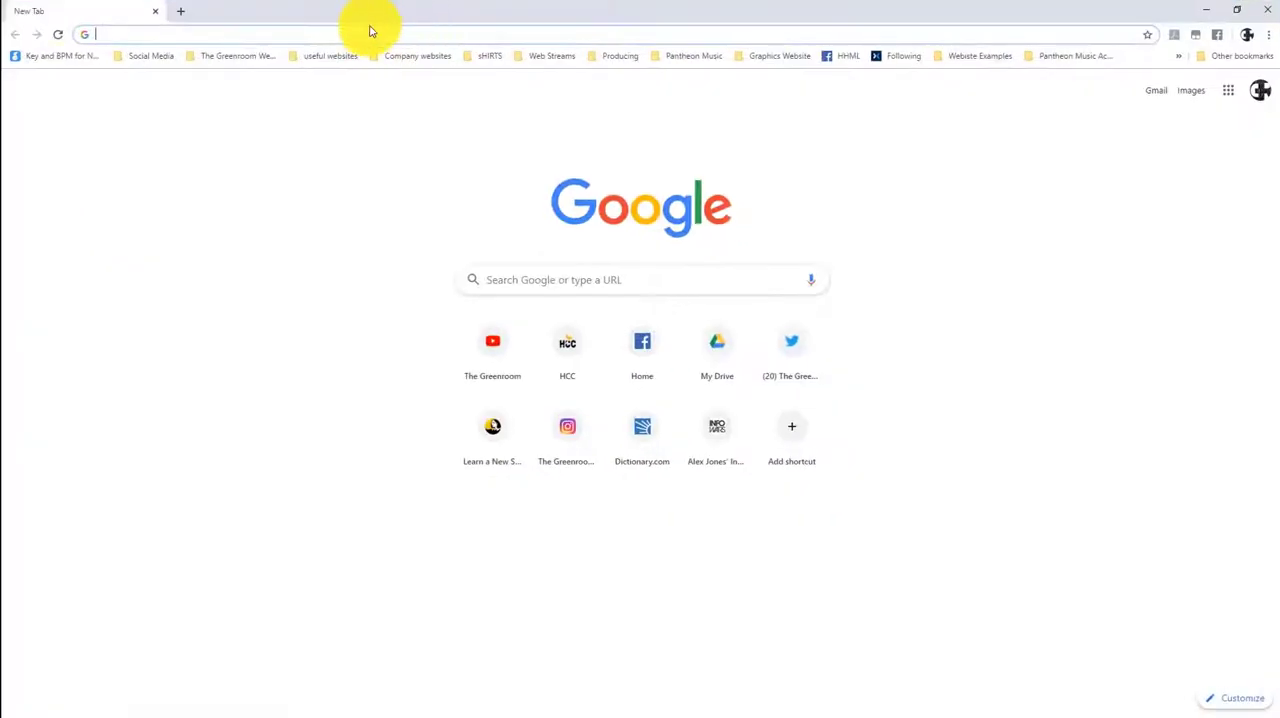
# Search the web for "gimp 2.10.12" and open the GIMP 2.10.12 Released page on gimp.org
pyautogui.click(535, 280)
pyautogui.write('Gmi')
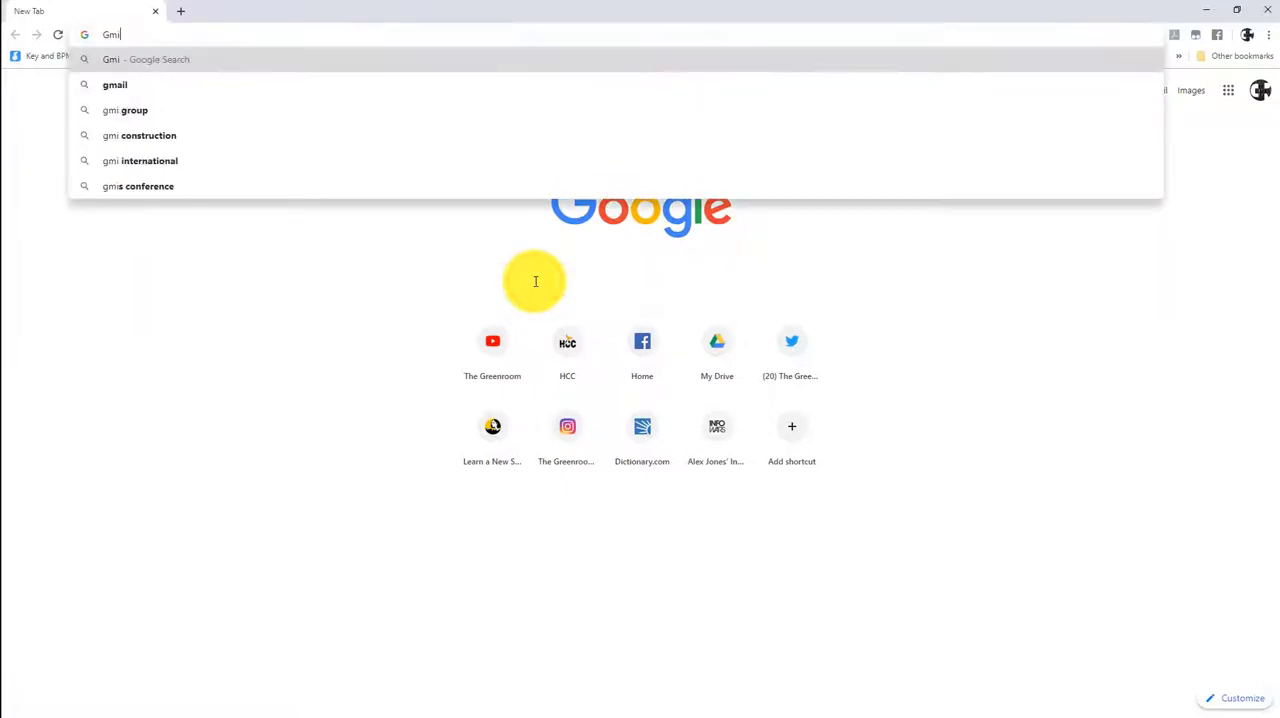
pyautogui.press('BackSpace')
pyautogui.press('BackSpace')
pyautogui.press('BackSpace')
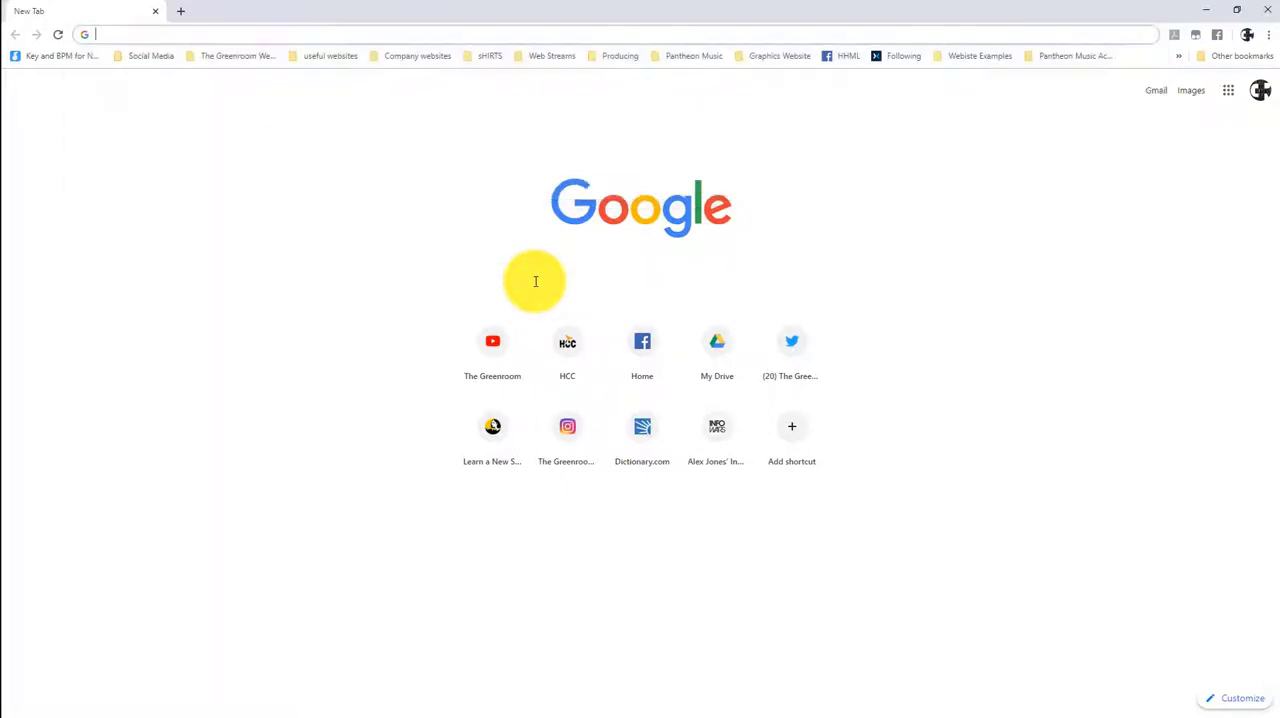
pyautogui.write('Gimp 2.10')
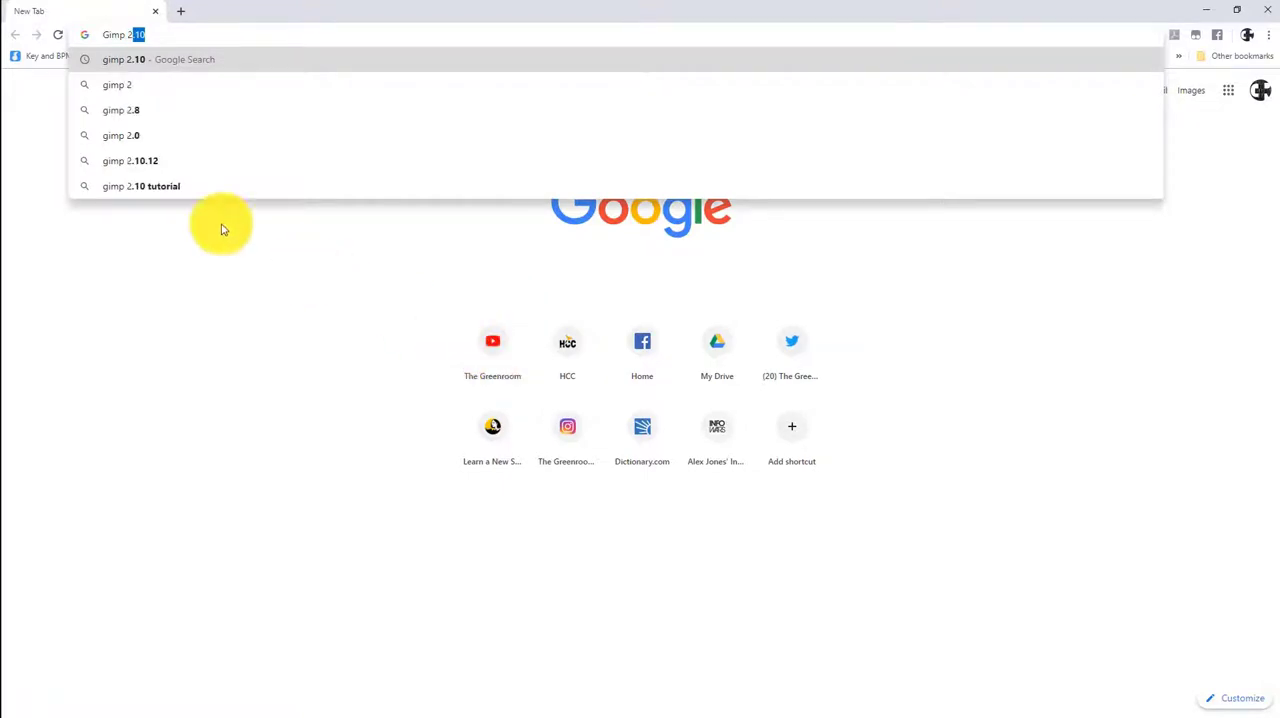
pyautogui.click(115, 158)
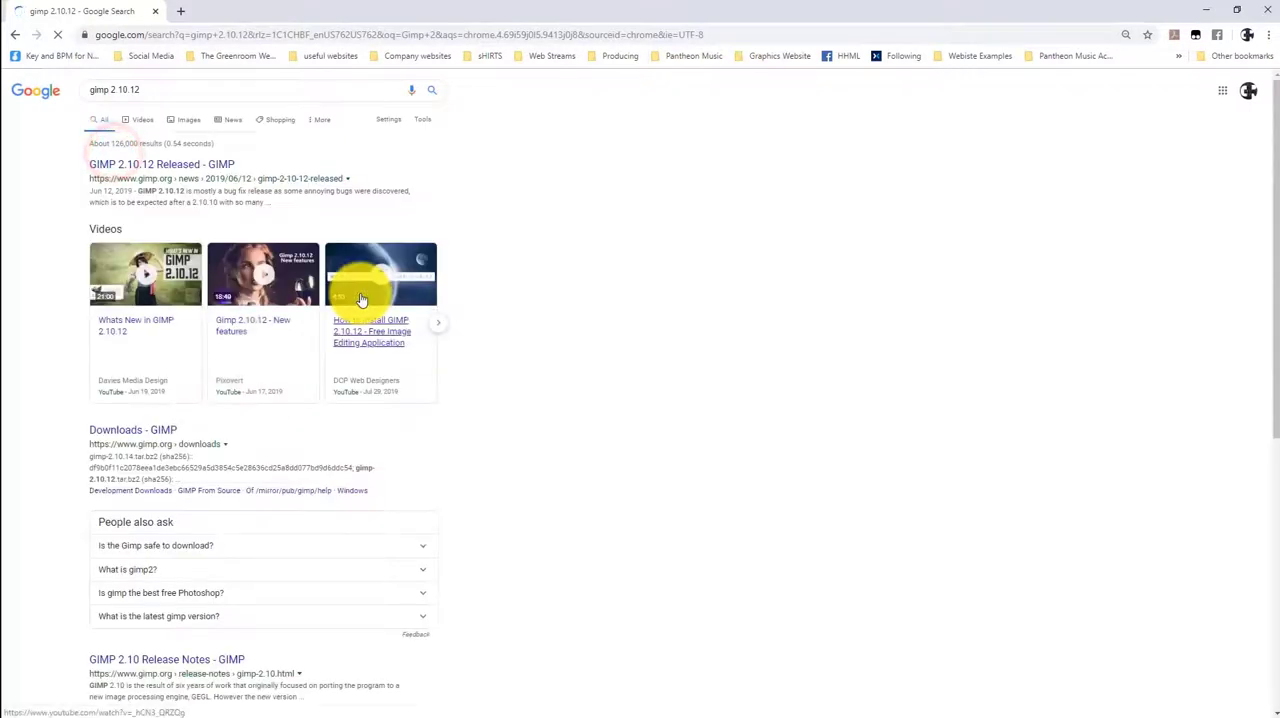
pyautogui.click(203, 166)
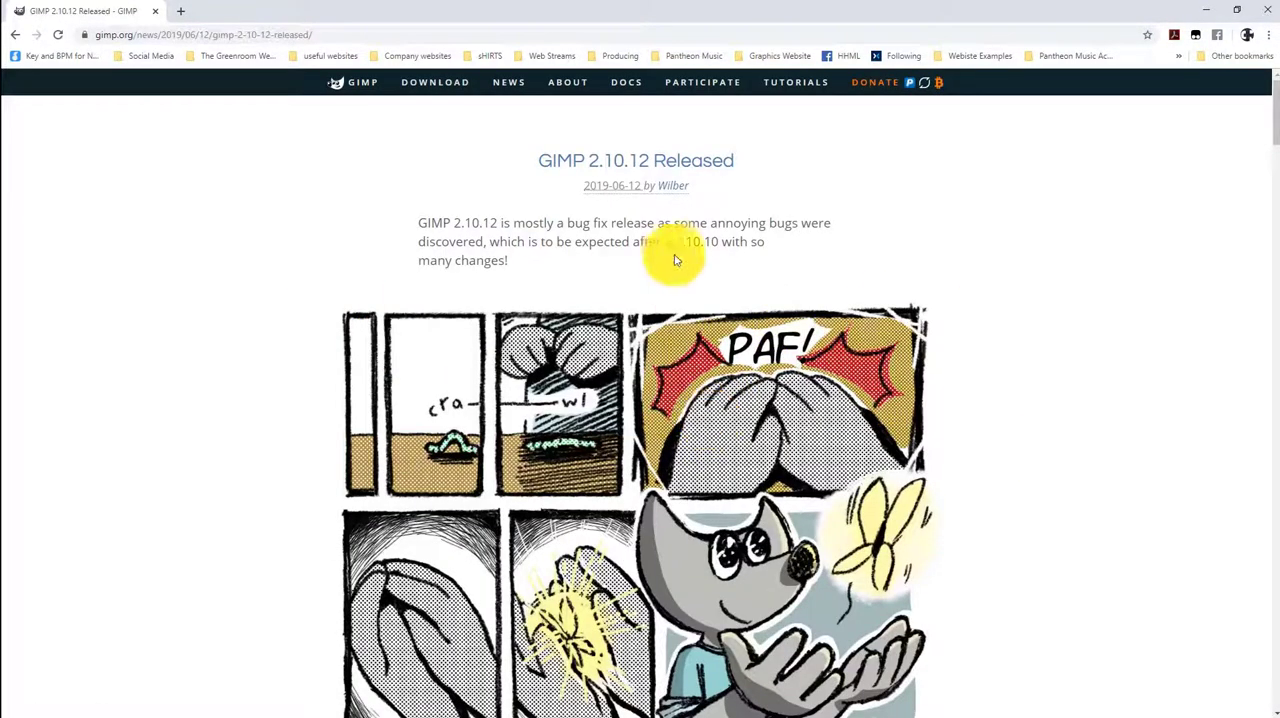
# Look through the GIMP release page and close the browser
pyautogui.scroll(-2, 678, 424)
pyautogui.scroll(-2, 680, 420)
pyautogui.scroll(4, 680, 400)
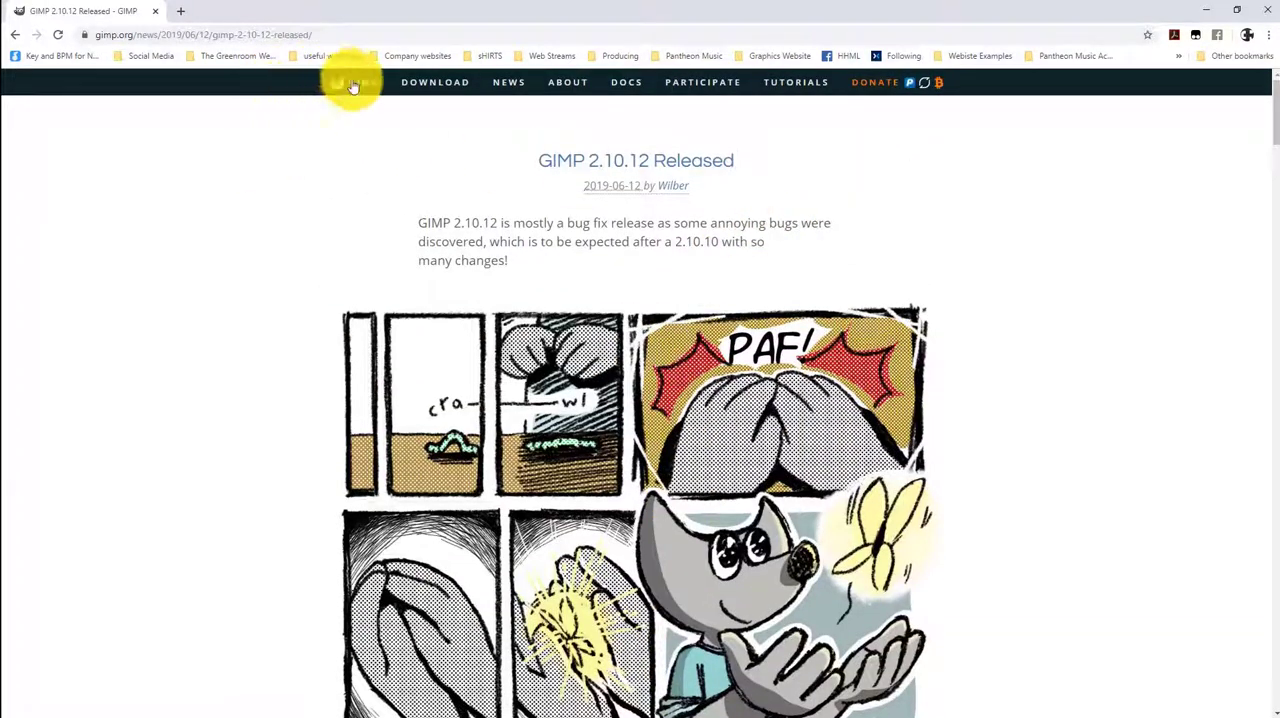
pyautogui.click(1268, 10)
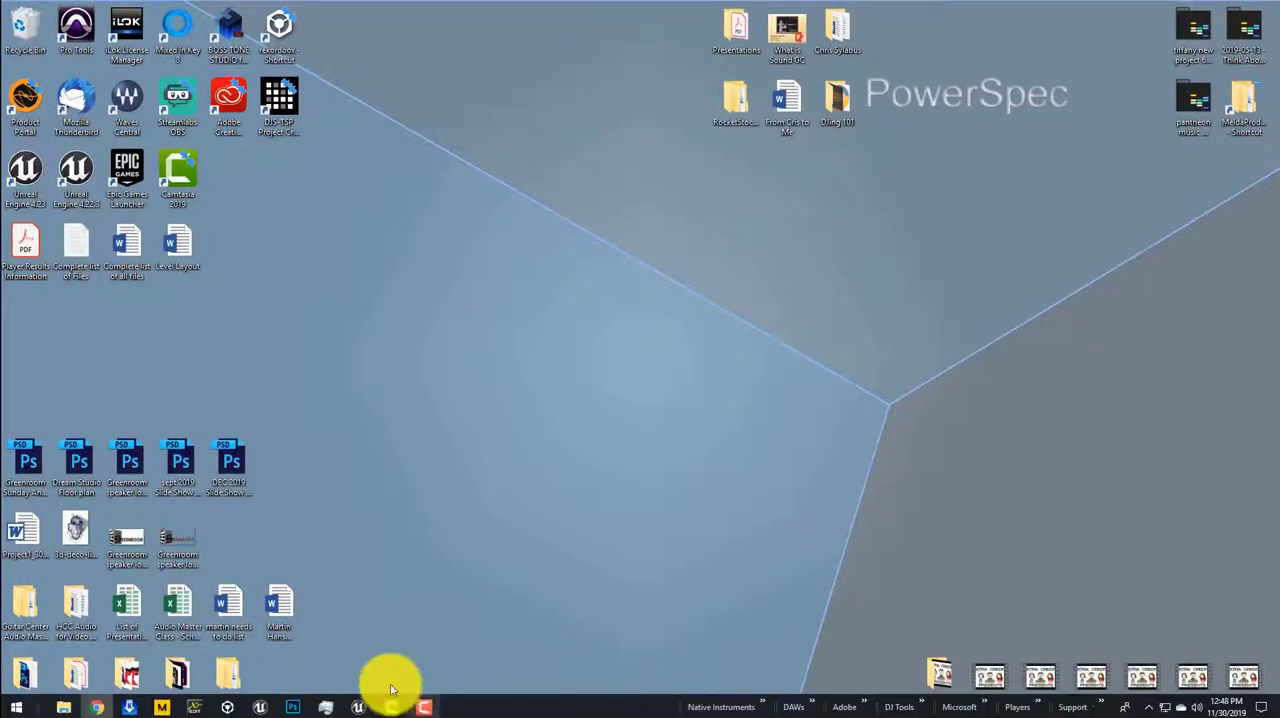
# Switch to Photoshop, show Logo192x192.psd, and create a new 192 x 192 pixel RGB document with 16-bit color
pyautogui.click(296, 710)
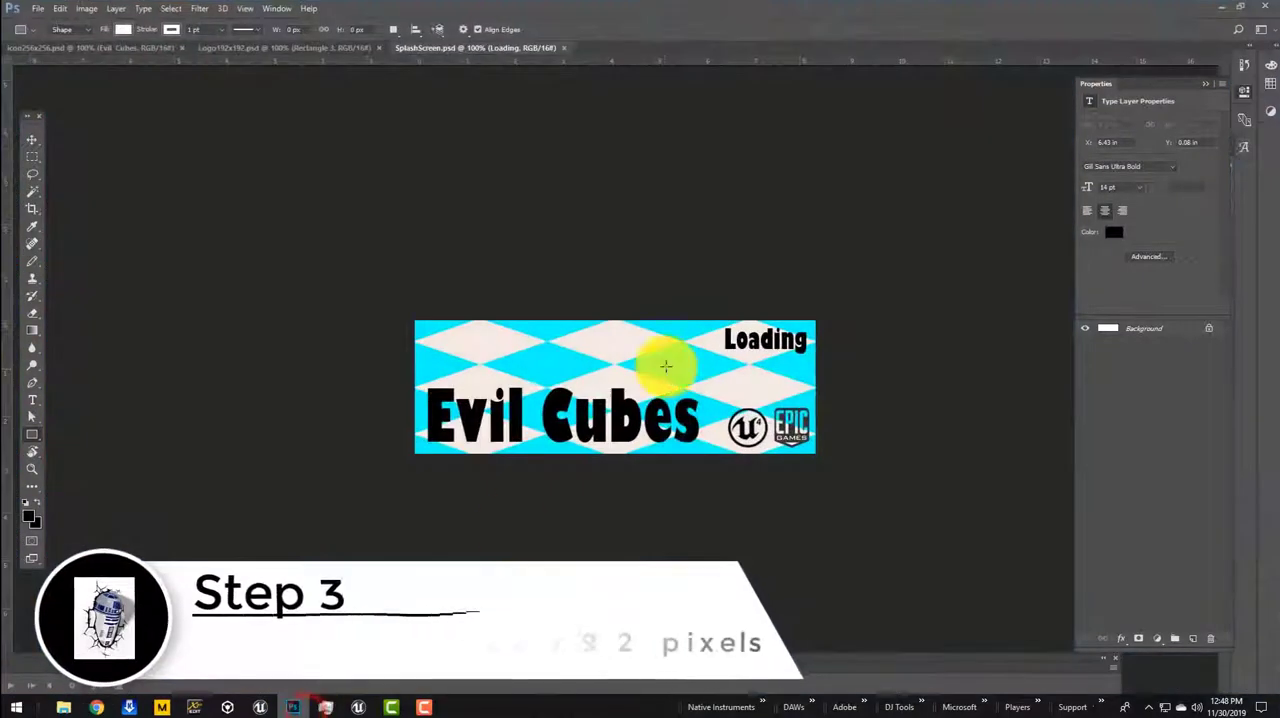
pyautogui.click(250, 49)
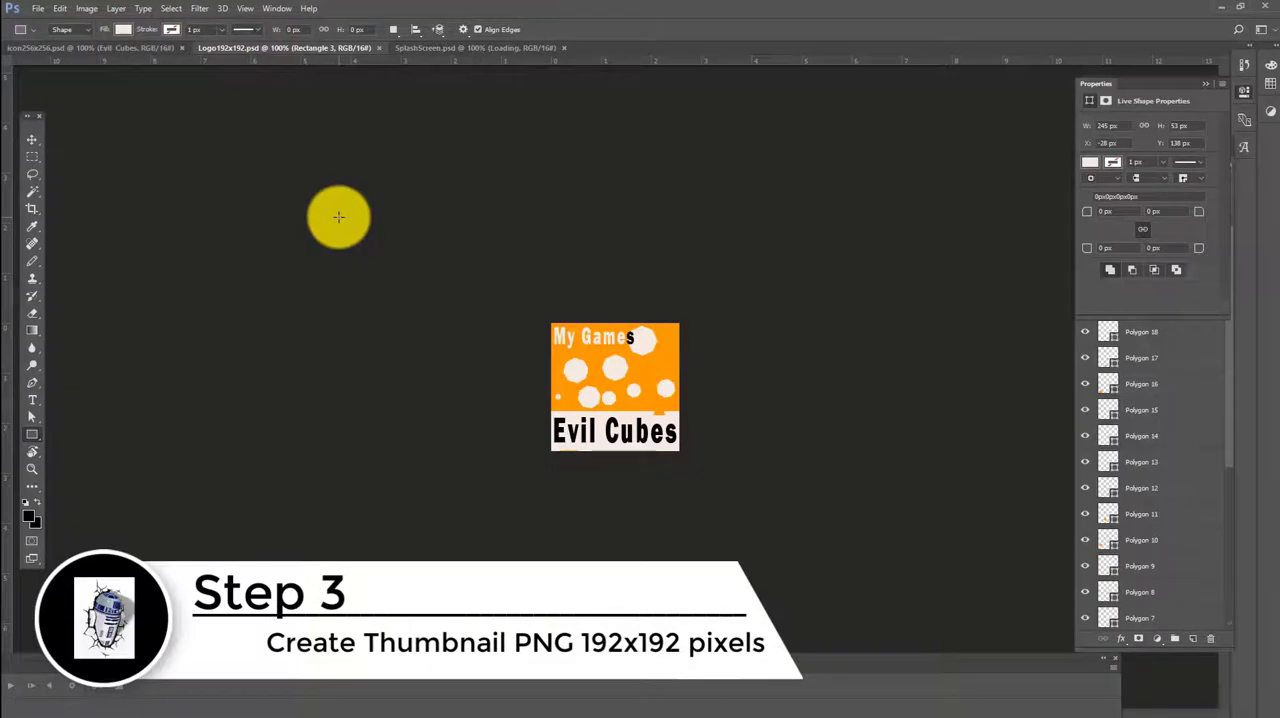
pyautogui.click(41, 9)
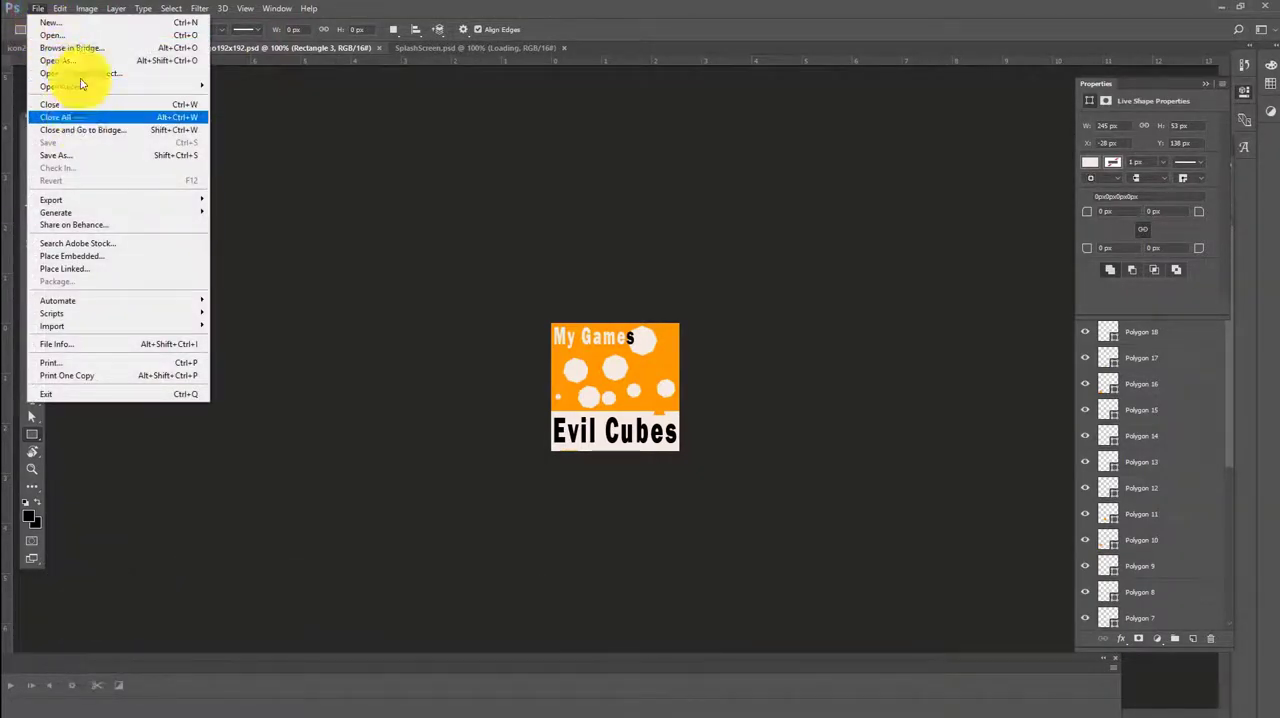
pyautogui.click(74, 22)
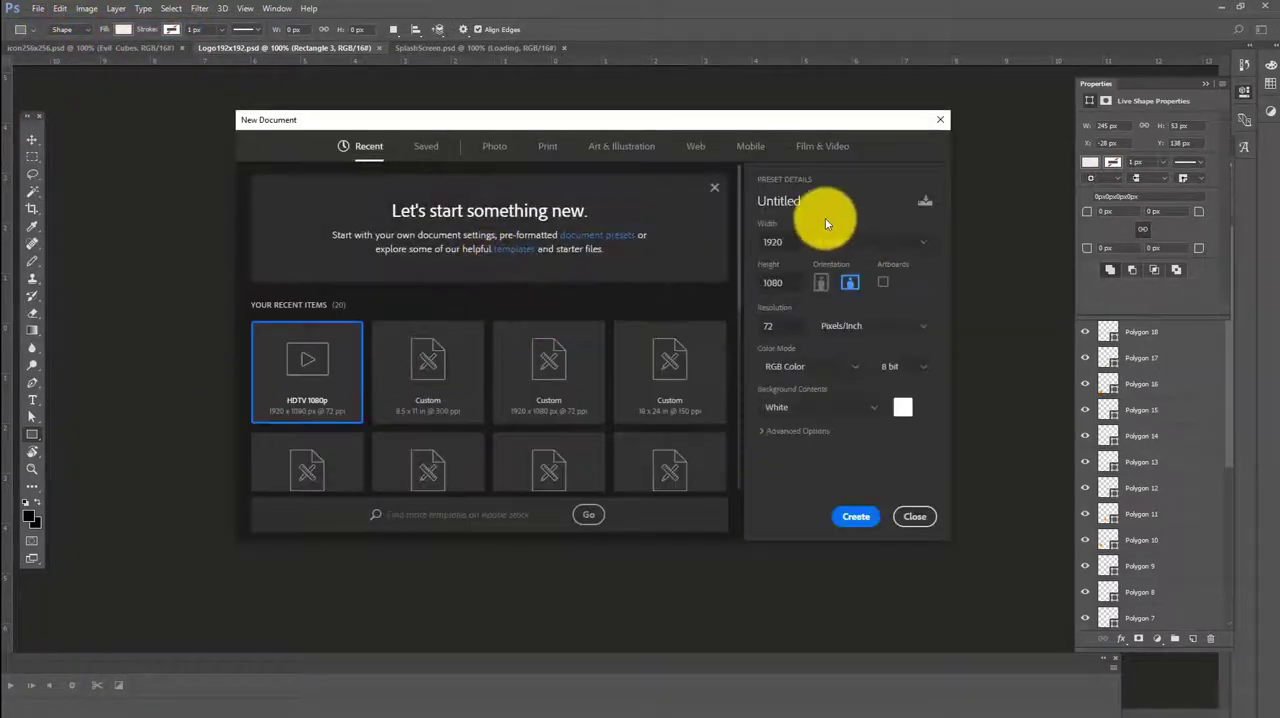
pyautogui.doubleClick(772, 244)
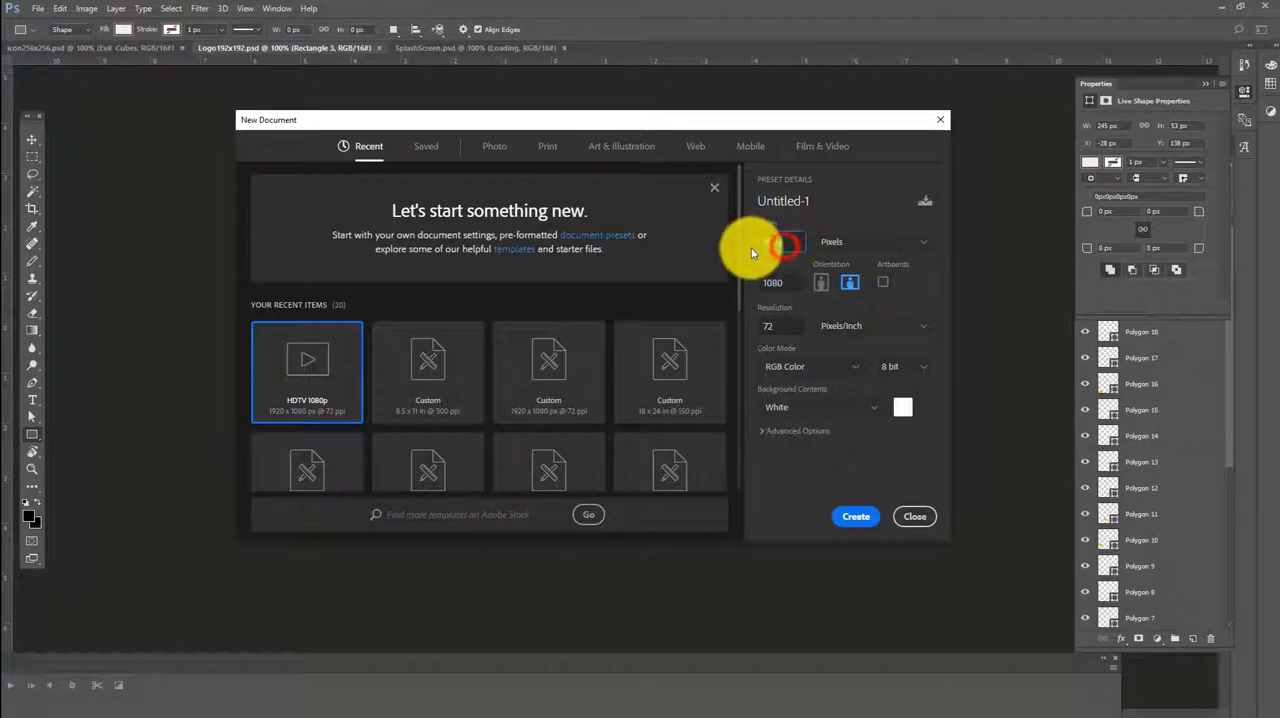
pyautogui.press('Tab')
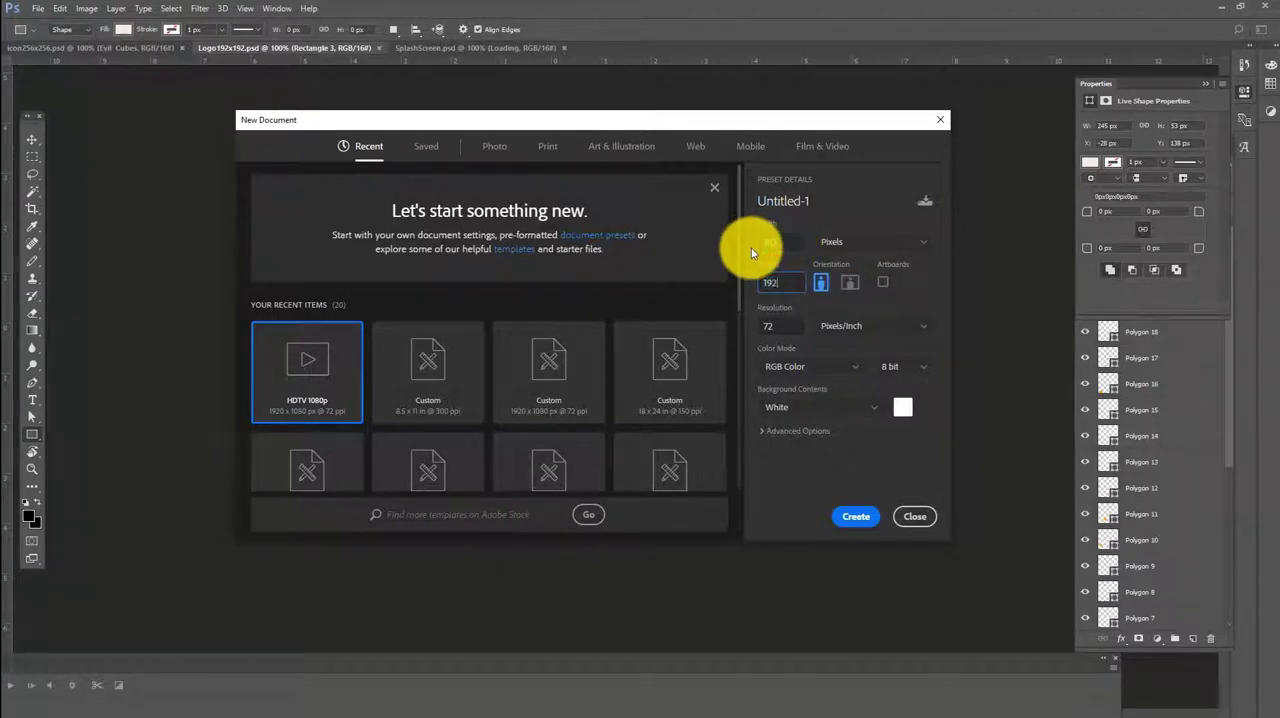
pyautogui.write('192')
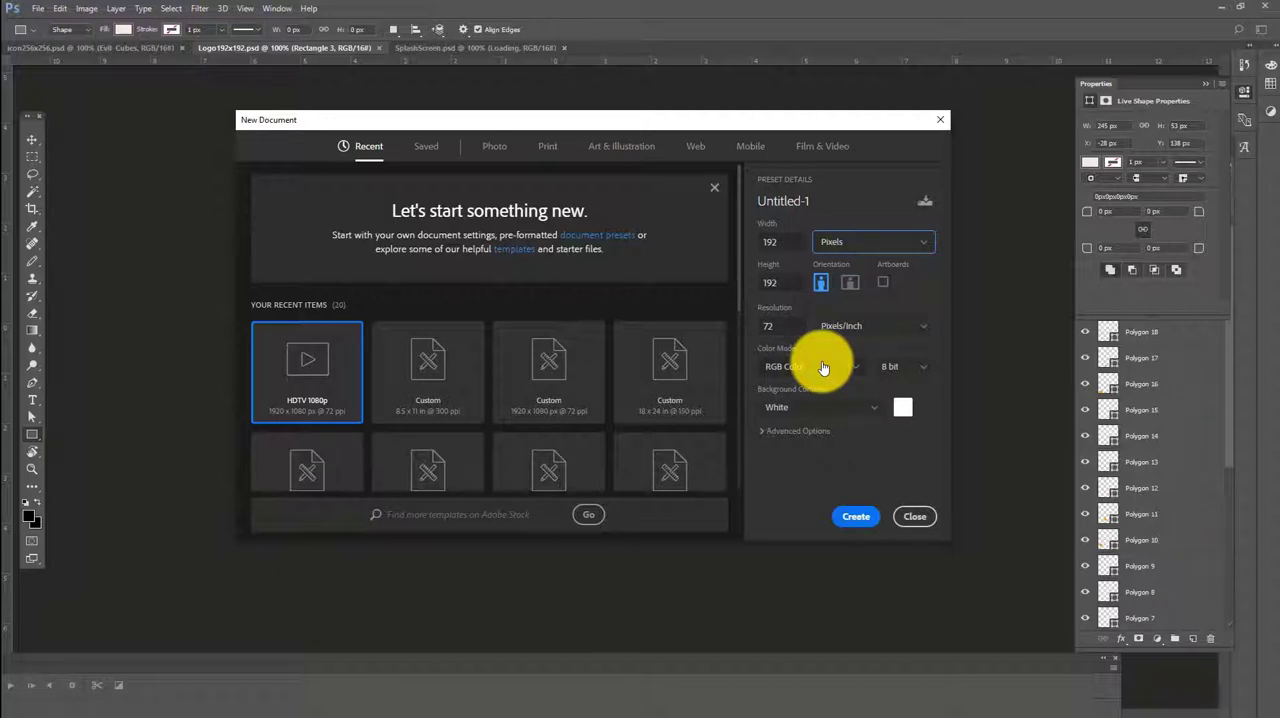
pyautogui.click(914, 368)
pyautogui.click(896, 406)
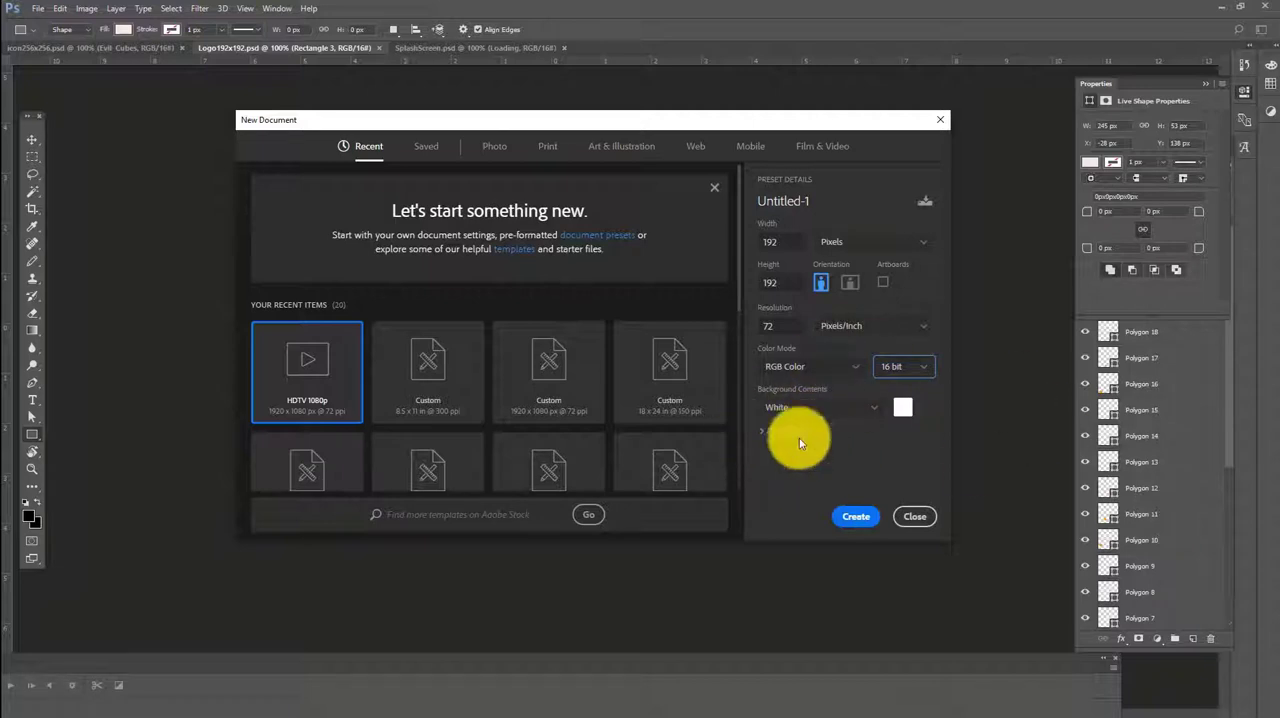
pyautogui.click(856, 517)
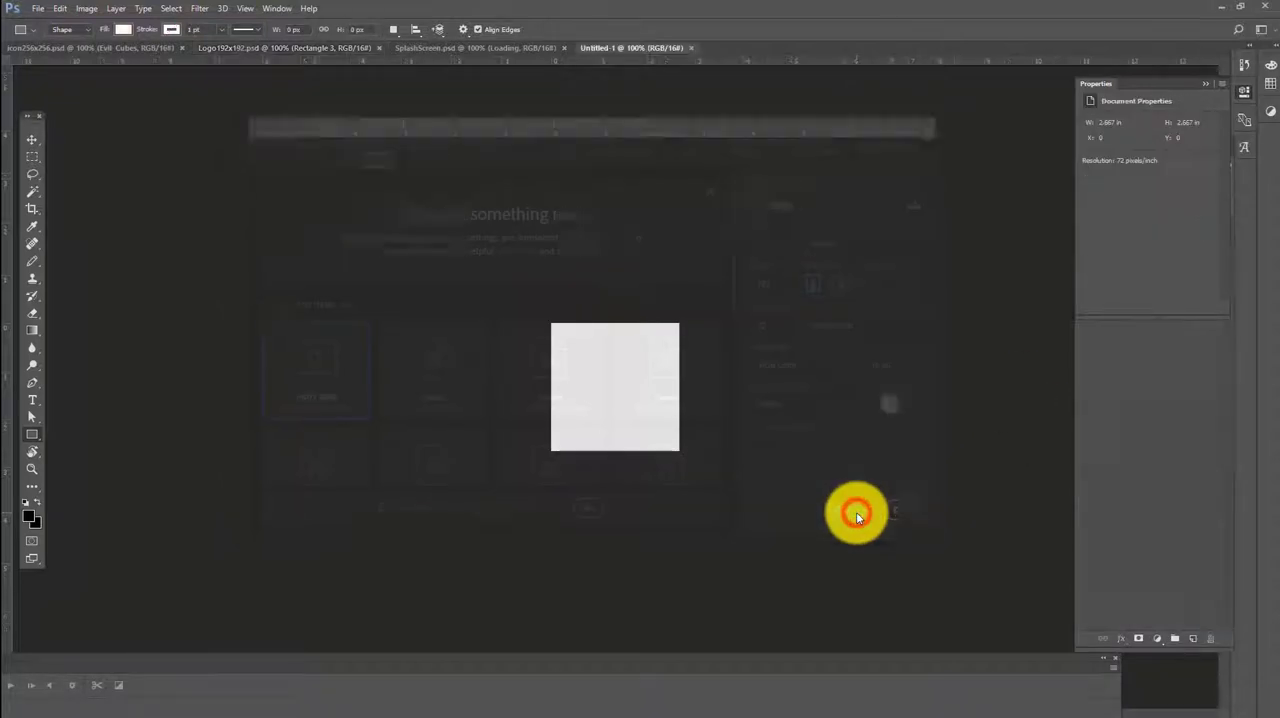
# Add the placeholder text "sfkjlhsdkljf" across the middle of the blank canvas
pyautogui.click(36, 400)
pyautogui.click(612, 394)
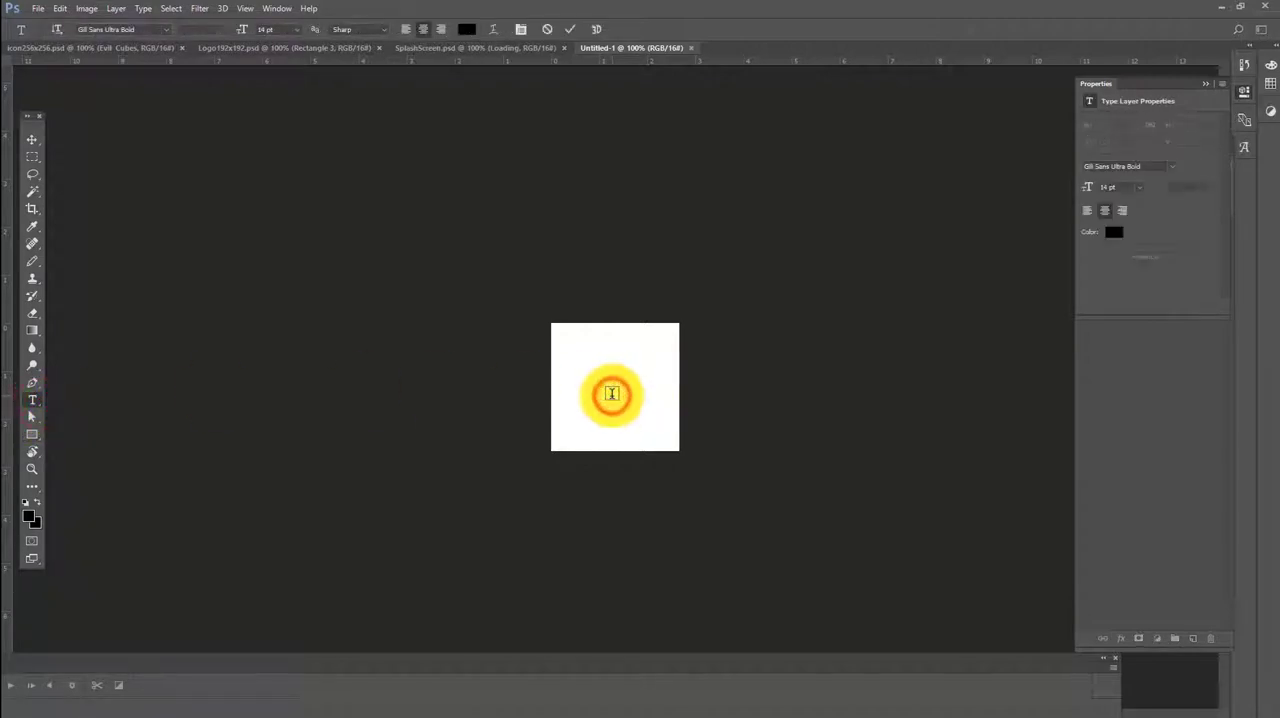
pyautogui.write('sfkjlhsdkljf')
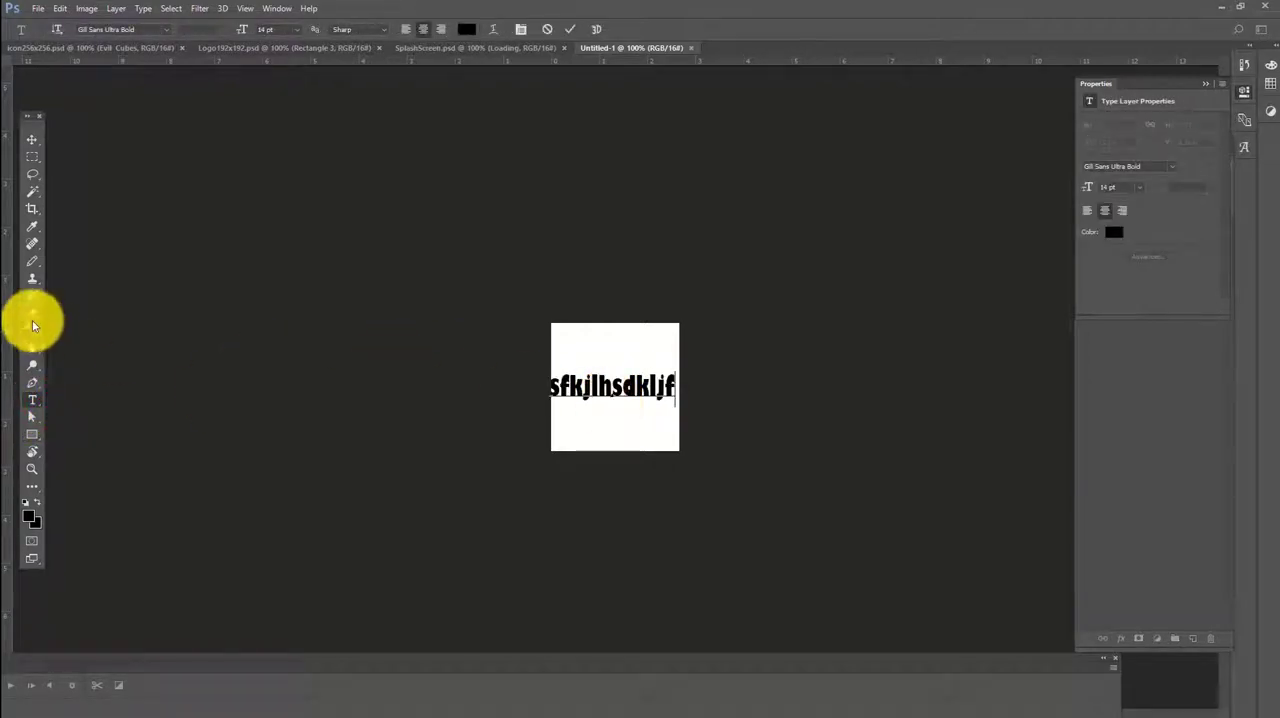
# Draw a white rectangle about 242 x 249 px that covers the whole canvas and extends past its edges
pyautogui.click(32, 434)
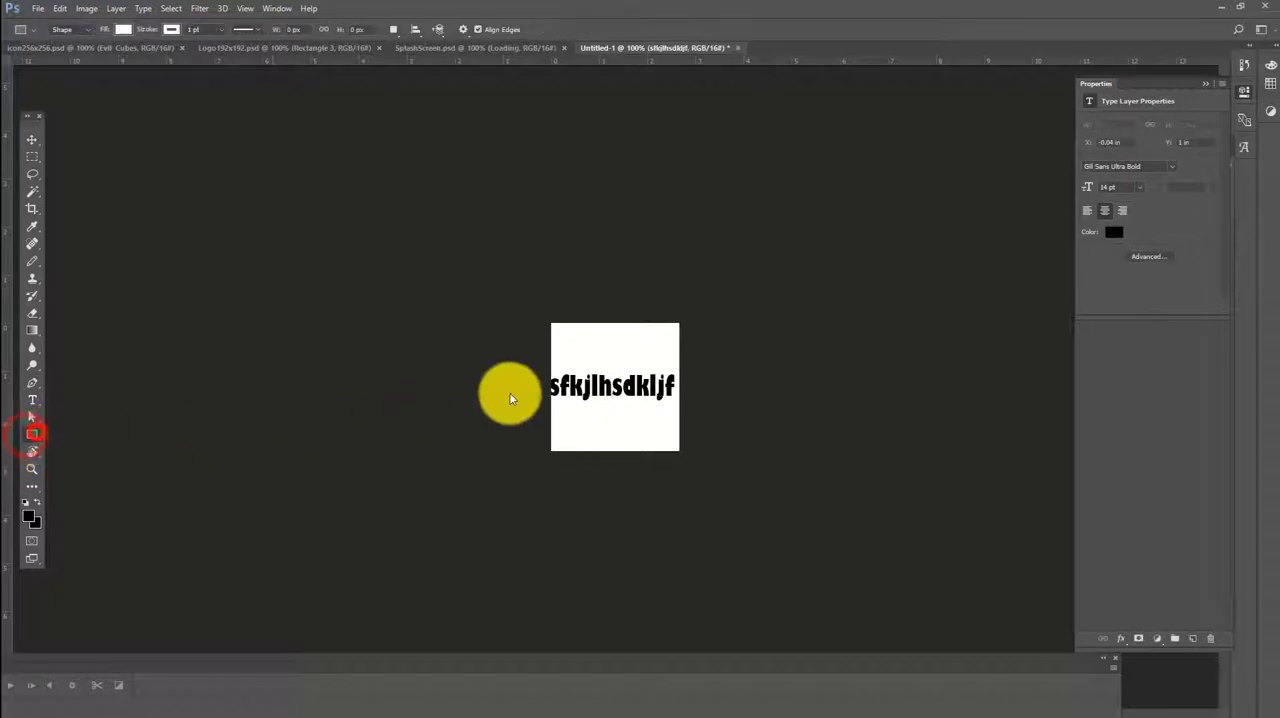
pyautogui.click(553, 303)
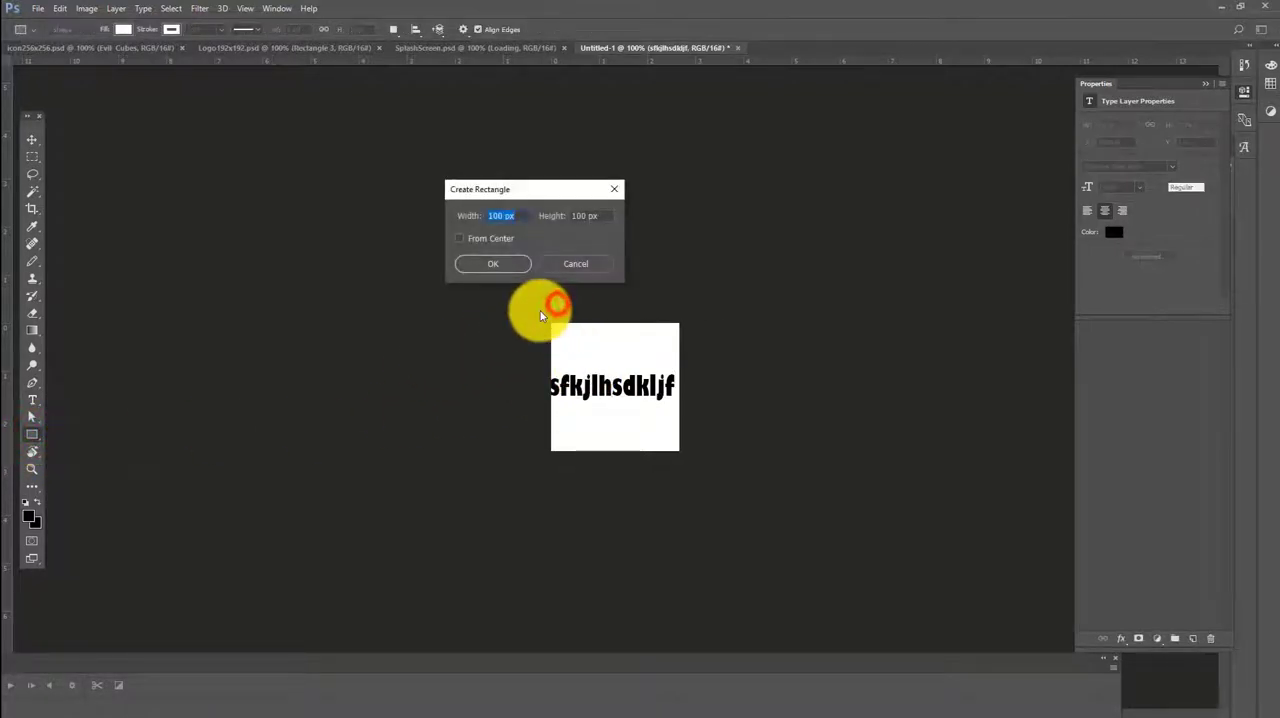
pyautogui.click(573, 272)
pyautogui.moveTo(541, 309)
pyautogui.mouseDown()
pyautogui.moveTo(629, 414)
pyautogui.moveTo(704, 474)
pyautogui.mouseUp()
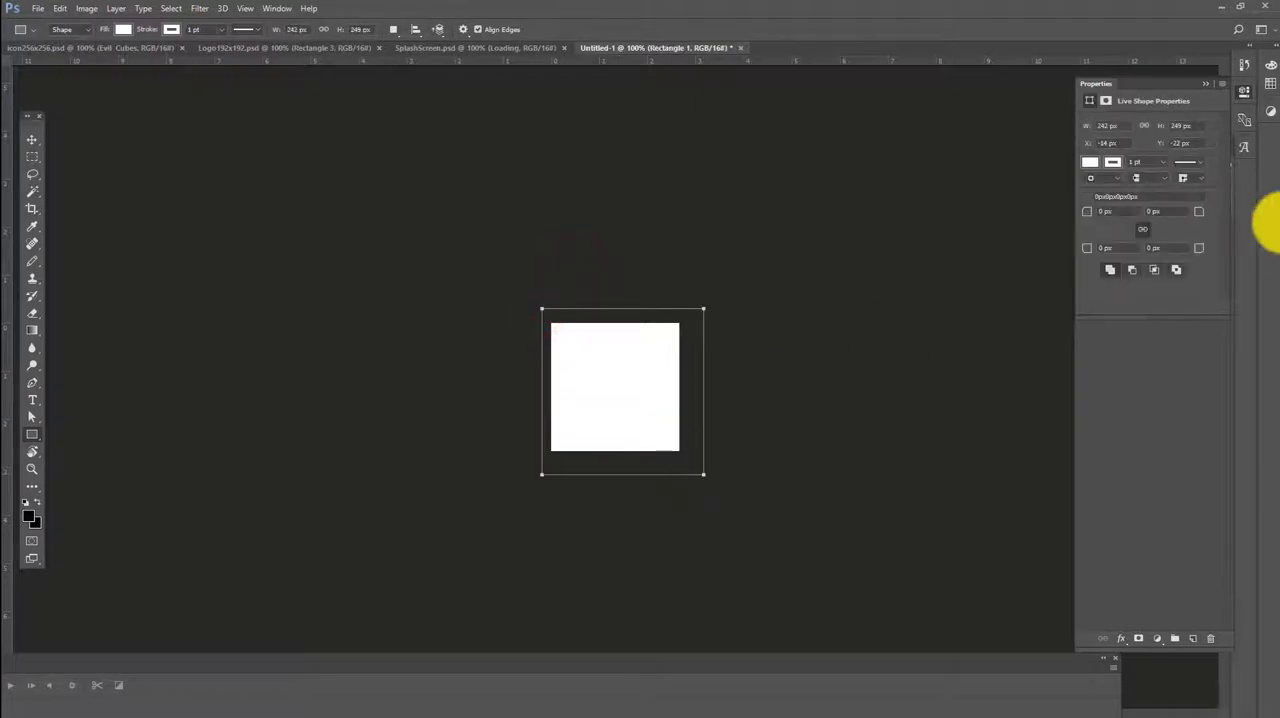
# Bring up the document's layers and move the text layer above the rectangle layer
pyautogui.click(1246, 136)
pyautogui.click(1243, 107)
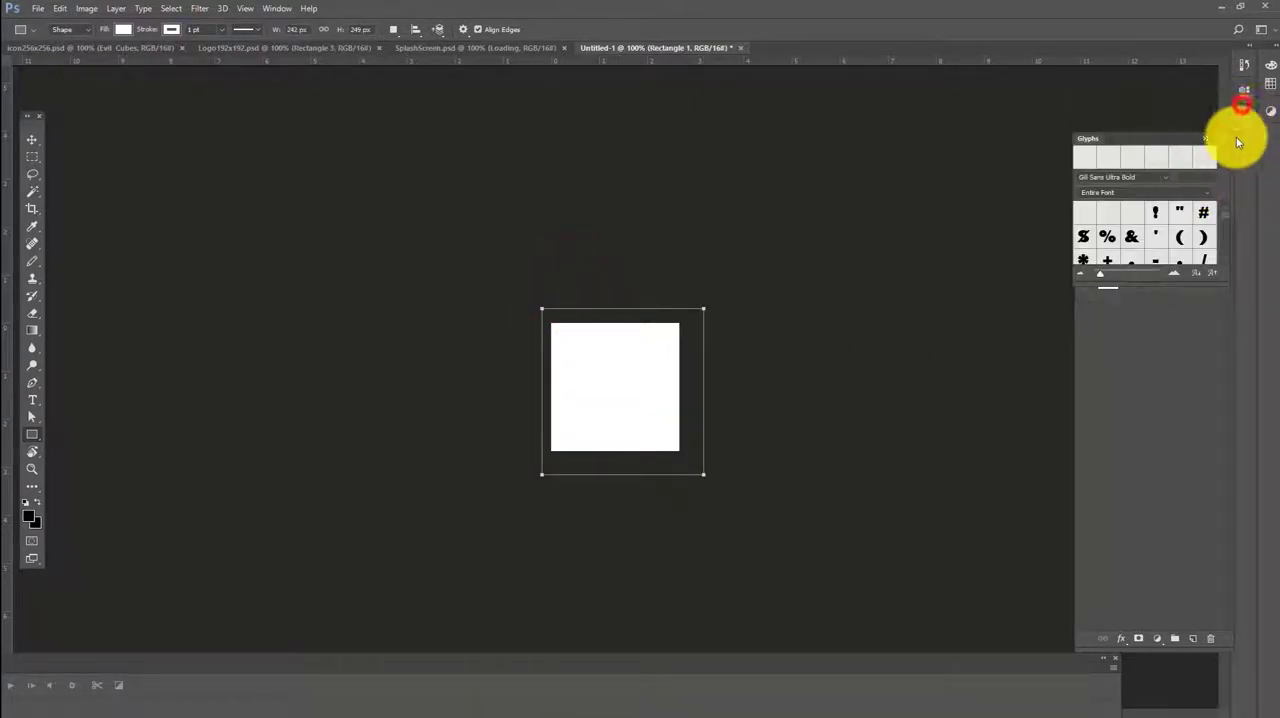
pyautogui.click(1242, 109)
pyautogui.click(1241, 110)
pyautogui.click(1240, 115)
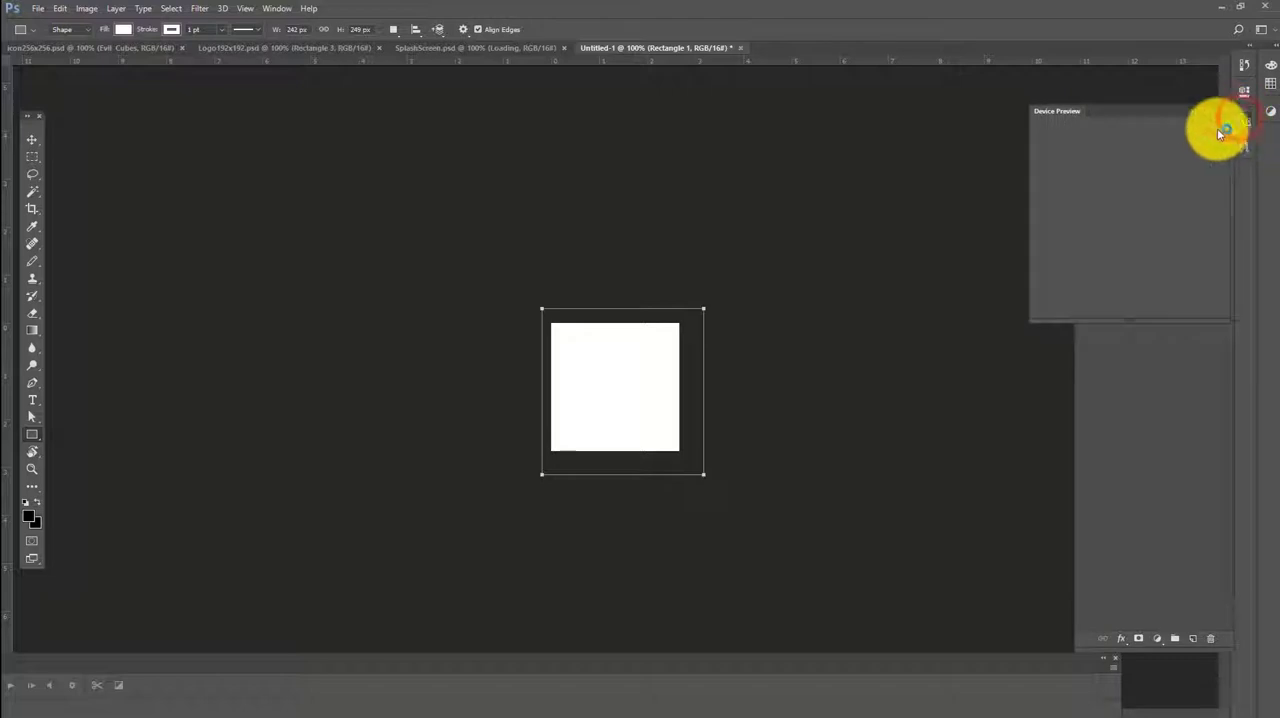
pyautogui.click(1210, 105)
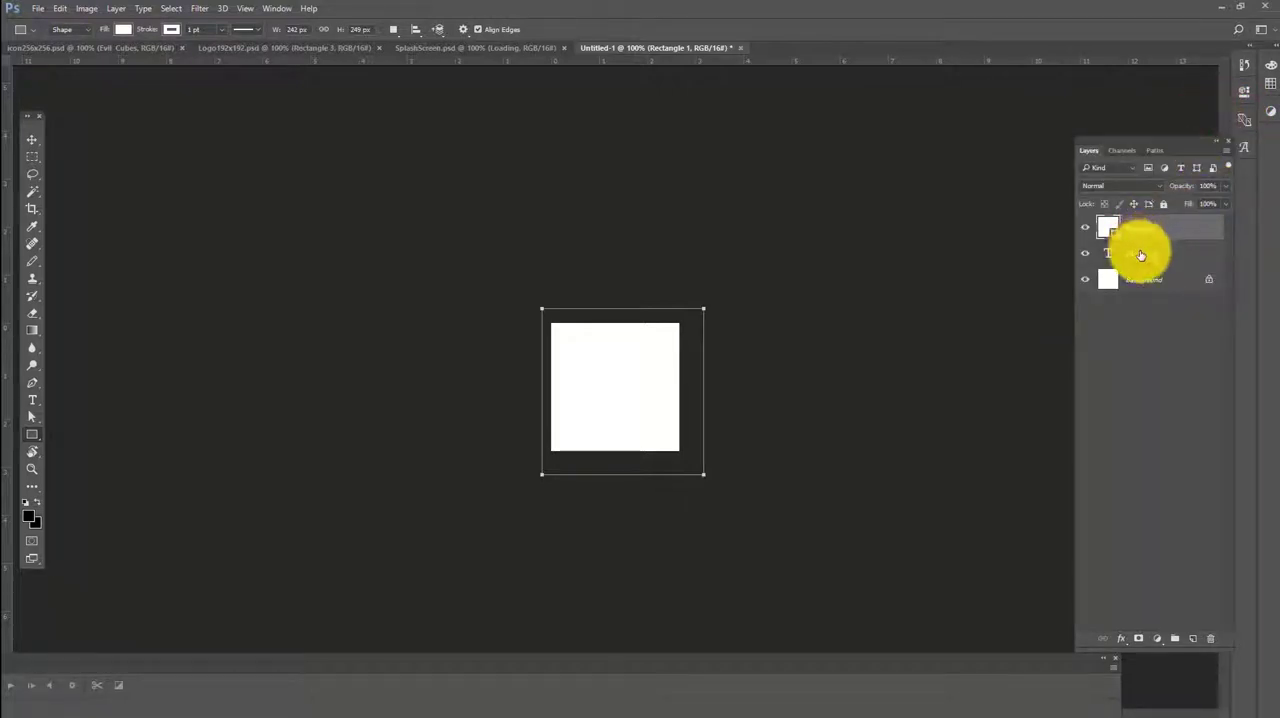
pyautogui.moveTo(1141, 253)
pyautogui.mouseDown()
pyautogui.moveTo(1145, 204)
pyautogui.moveTo(1135, 240)
pyautogui.mouseUp()
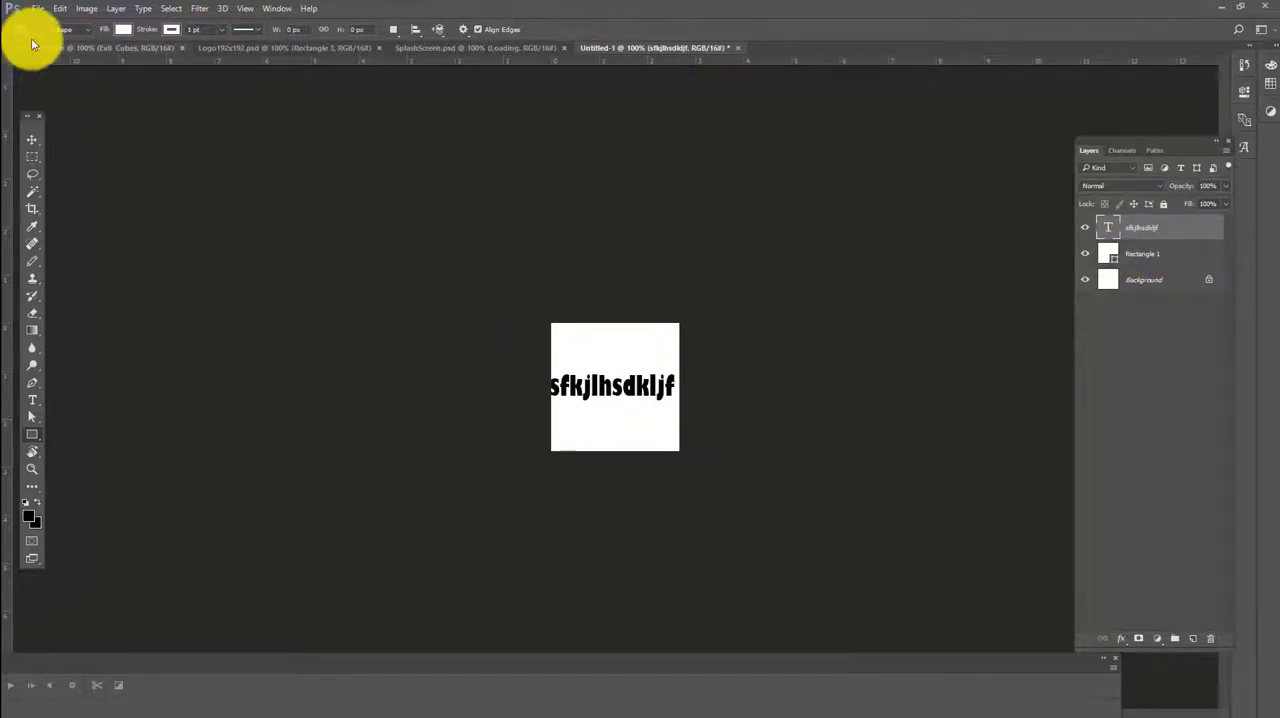
# Set up a PNG copy of Logo192x192.psd for saving in the Merge Attempt 2 folder, and cancel the save
pyautogui.click(224, 47)
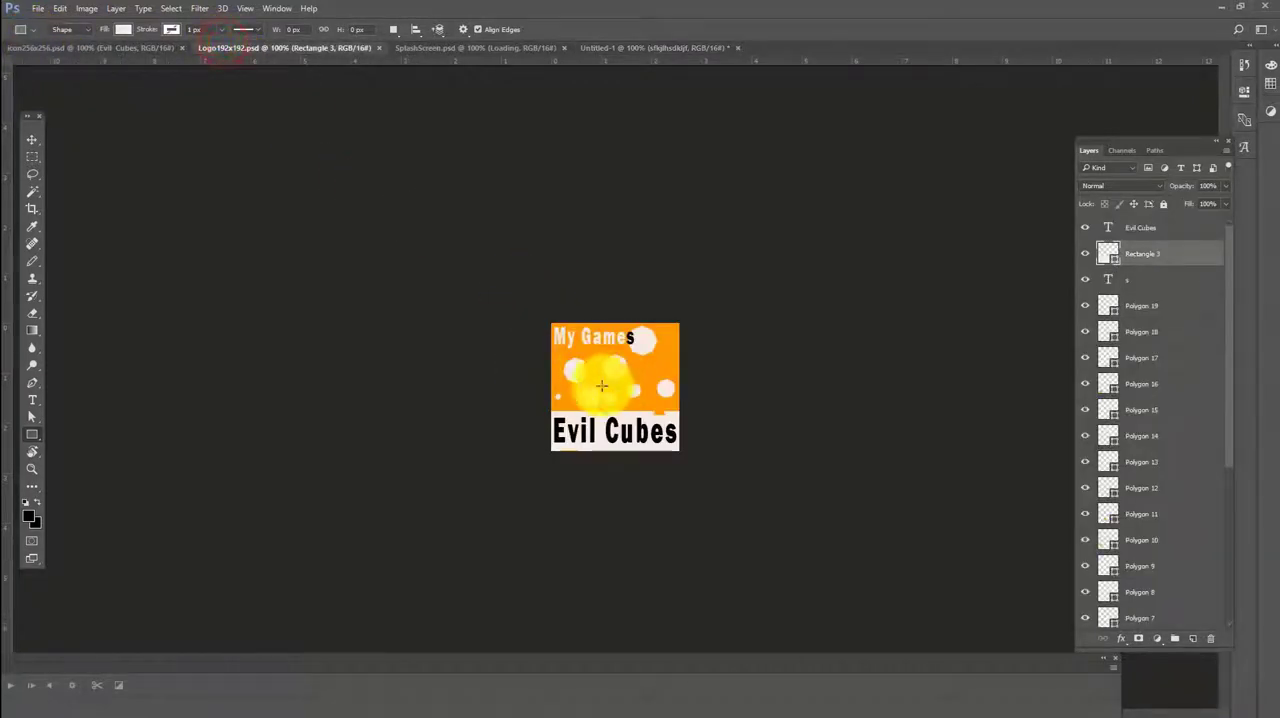
pyautogui.click(40, 8)
pyautogui.moveTo(60, 8)
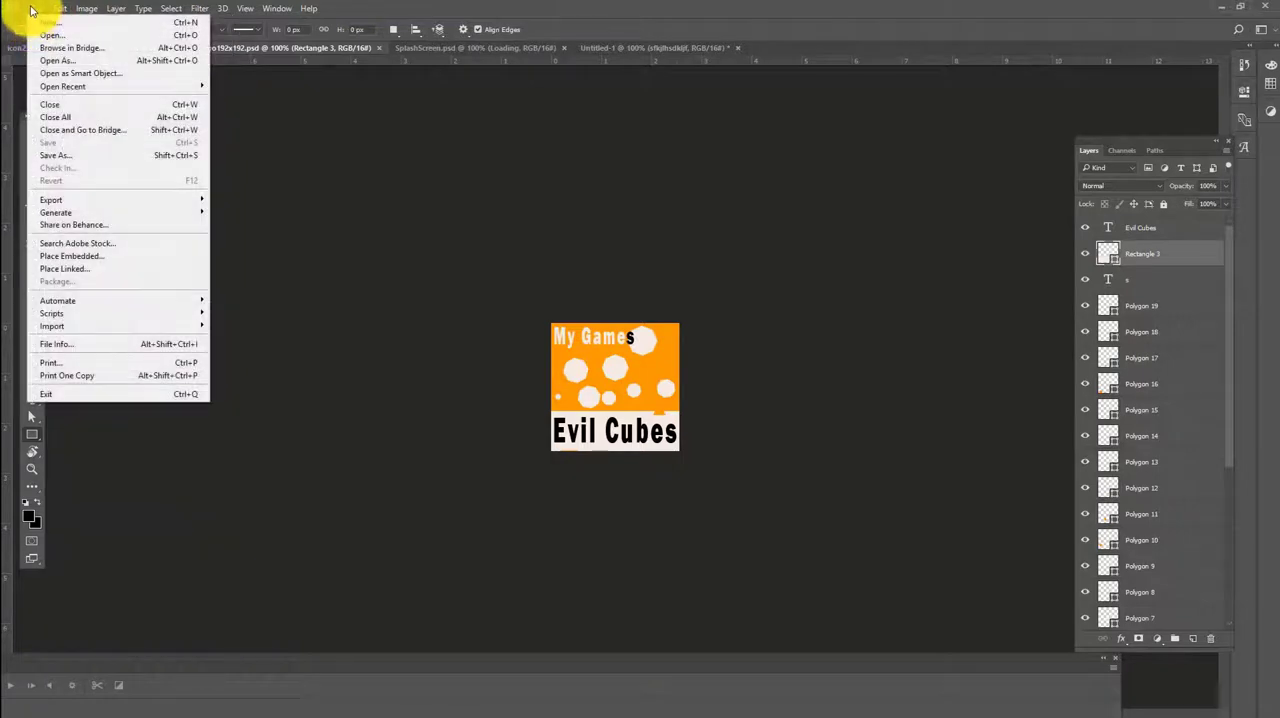
pyautogui.click(70, 155)
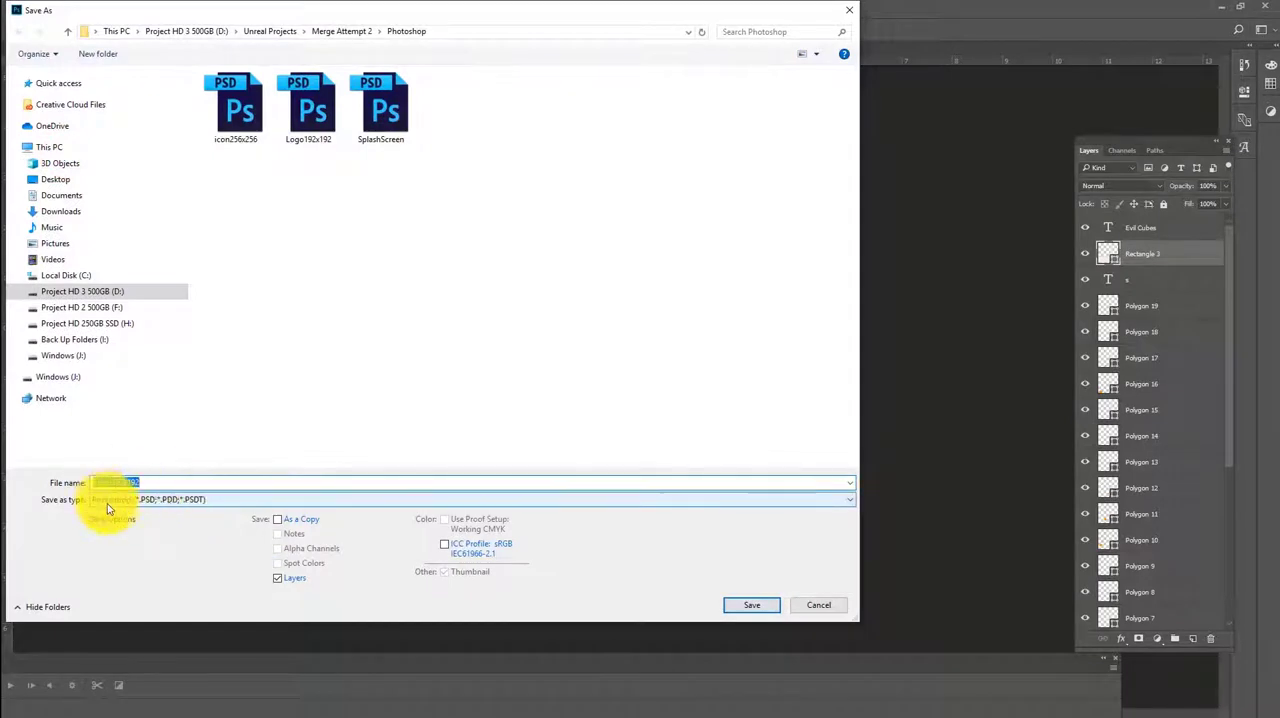
pyautogui.click(350, 31)
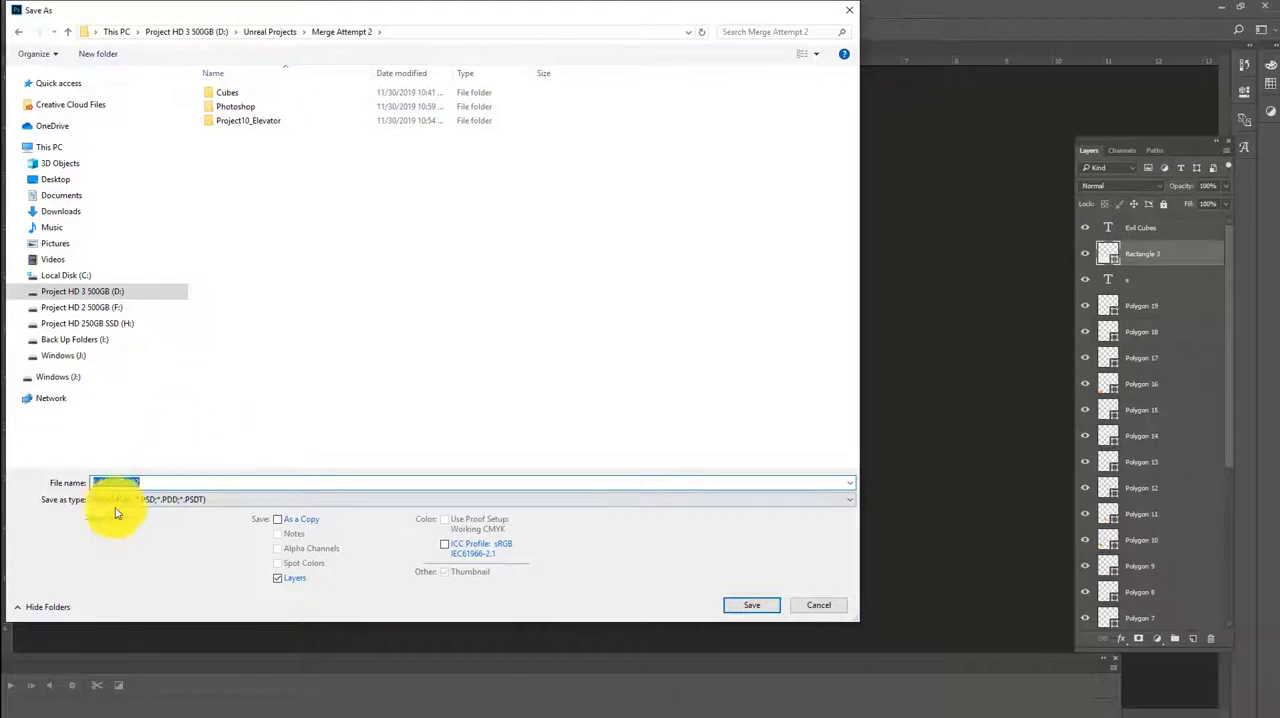
pyautogui.click(177, 506)
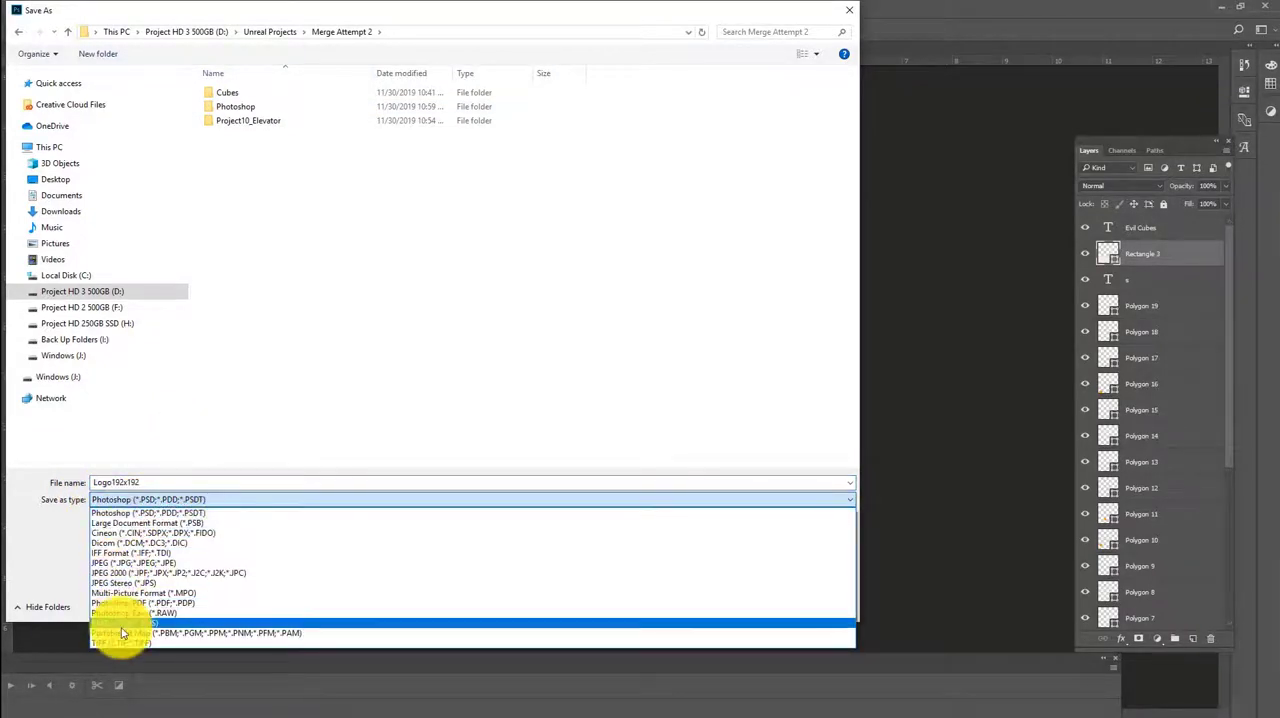
pyautogui.click(121, 625)
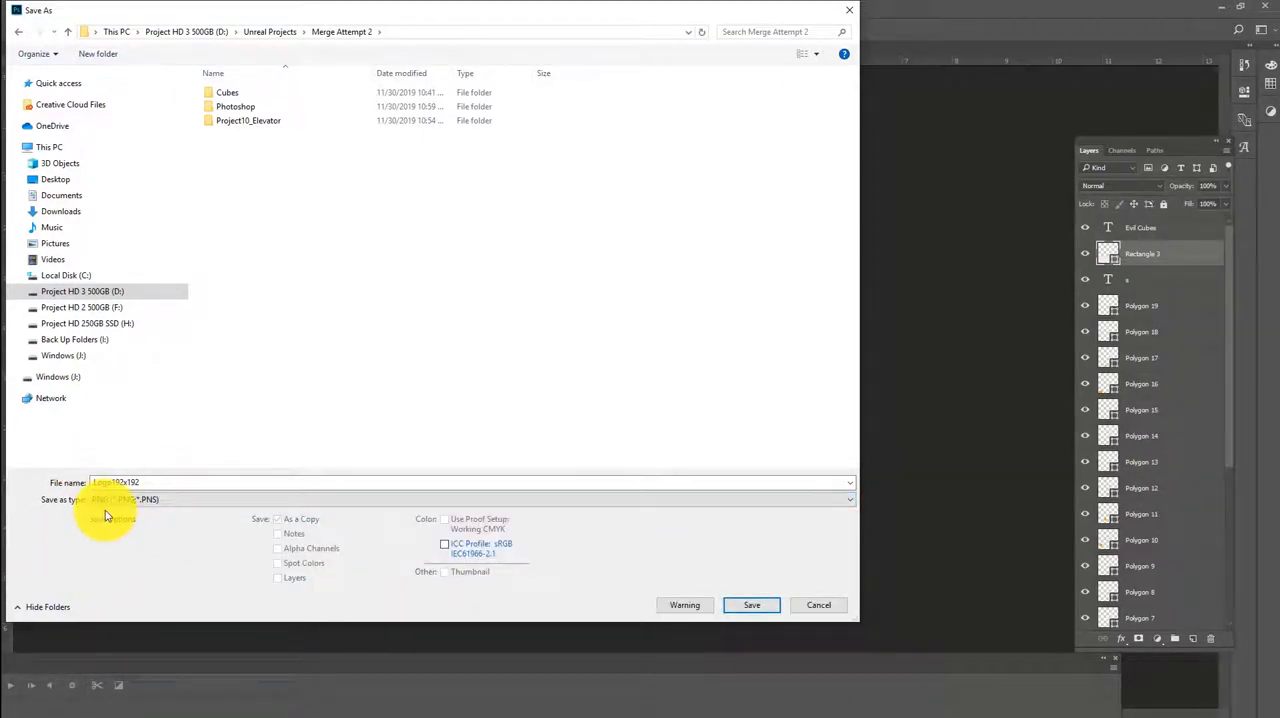
pyautogui.click(840, 10)
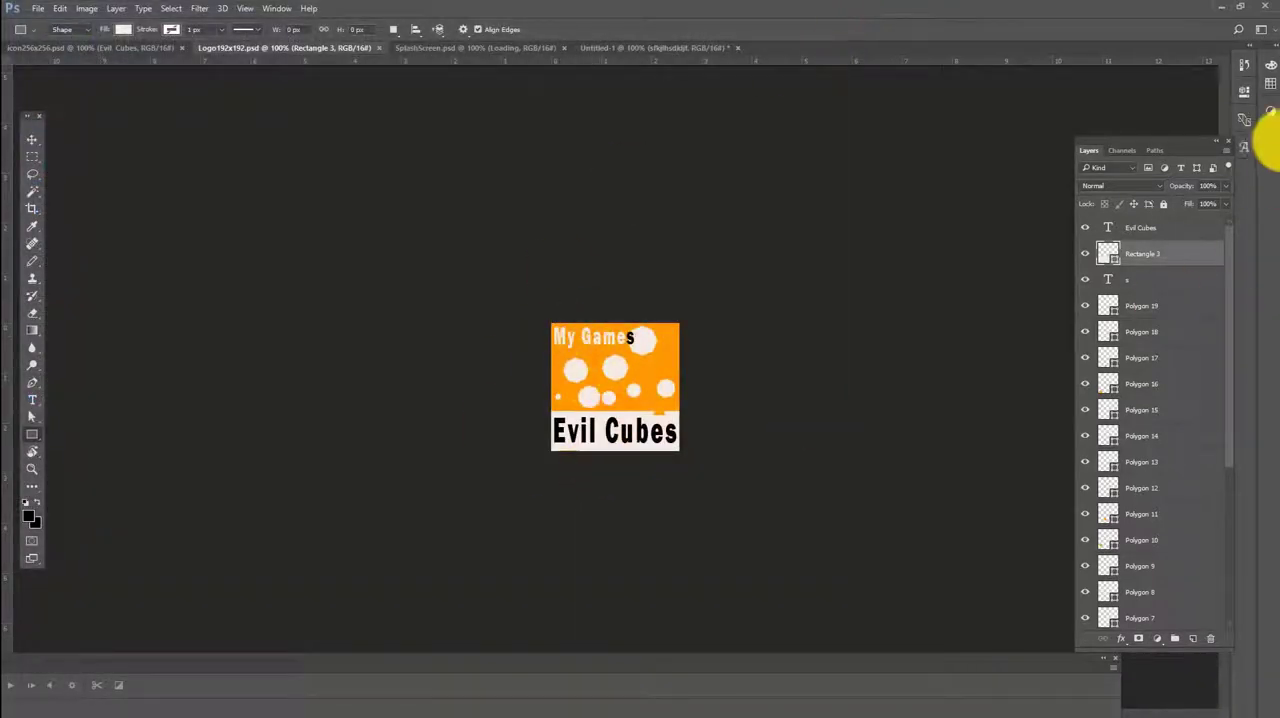
# Minimize Photoshop, switch to the Unreal Editor, and open the Project Settings on the Description page
pyautogui.click(1230, 8)
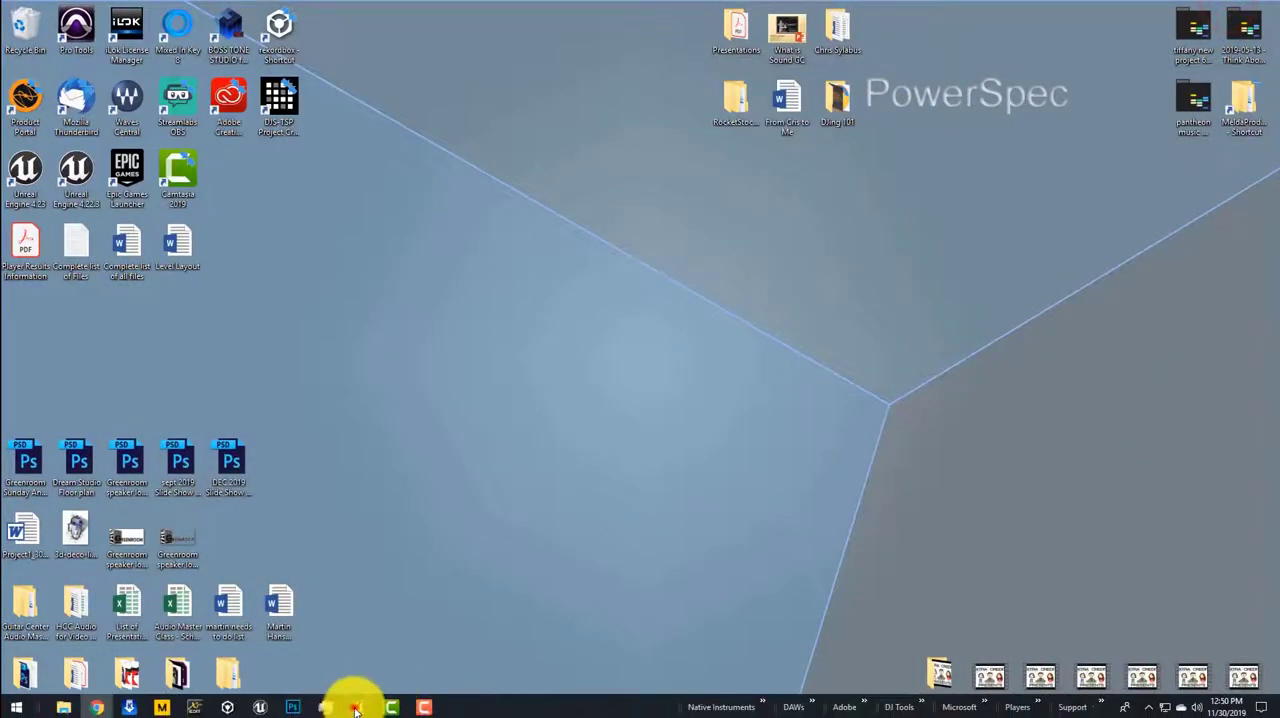
pyautogui.click(355, 706)
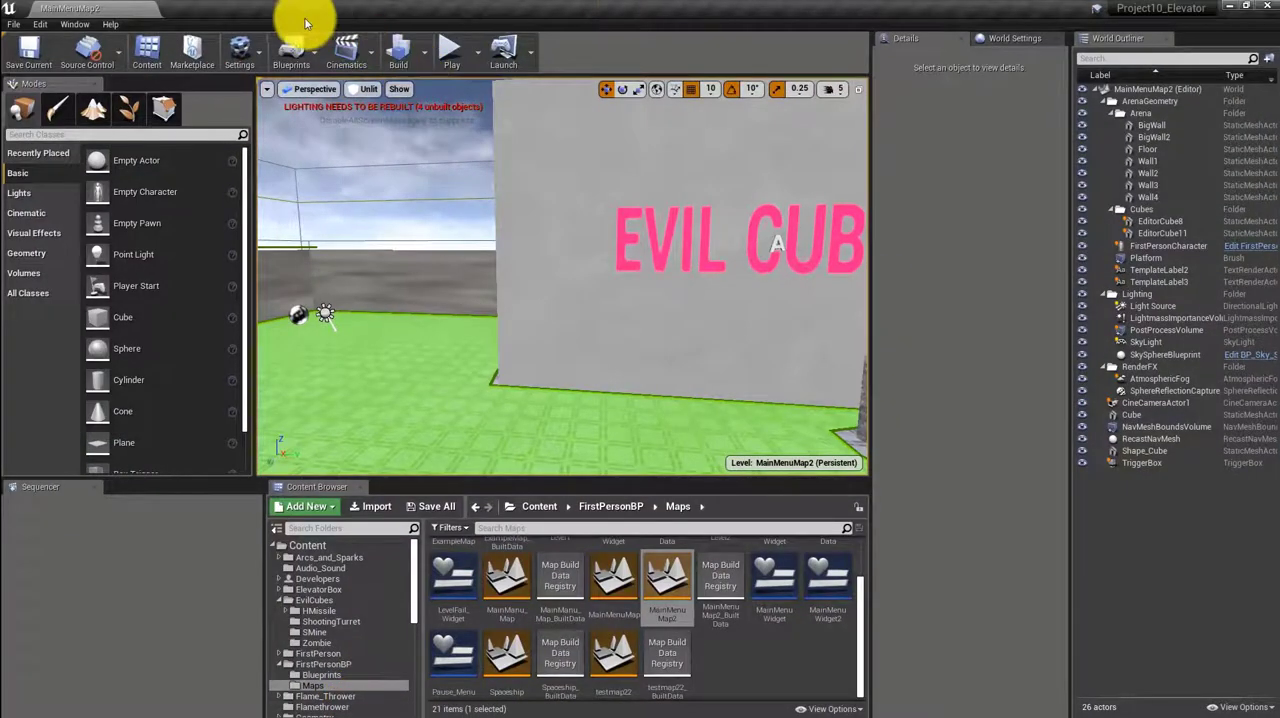
pyautogui.click(245, 50)
pyautogui.click(256, 112)
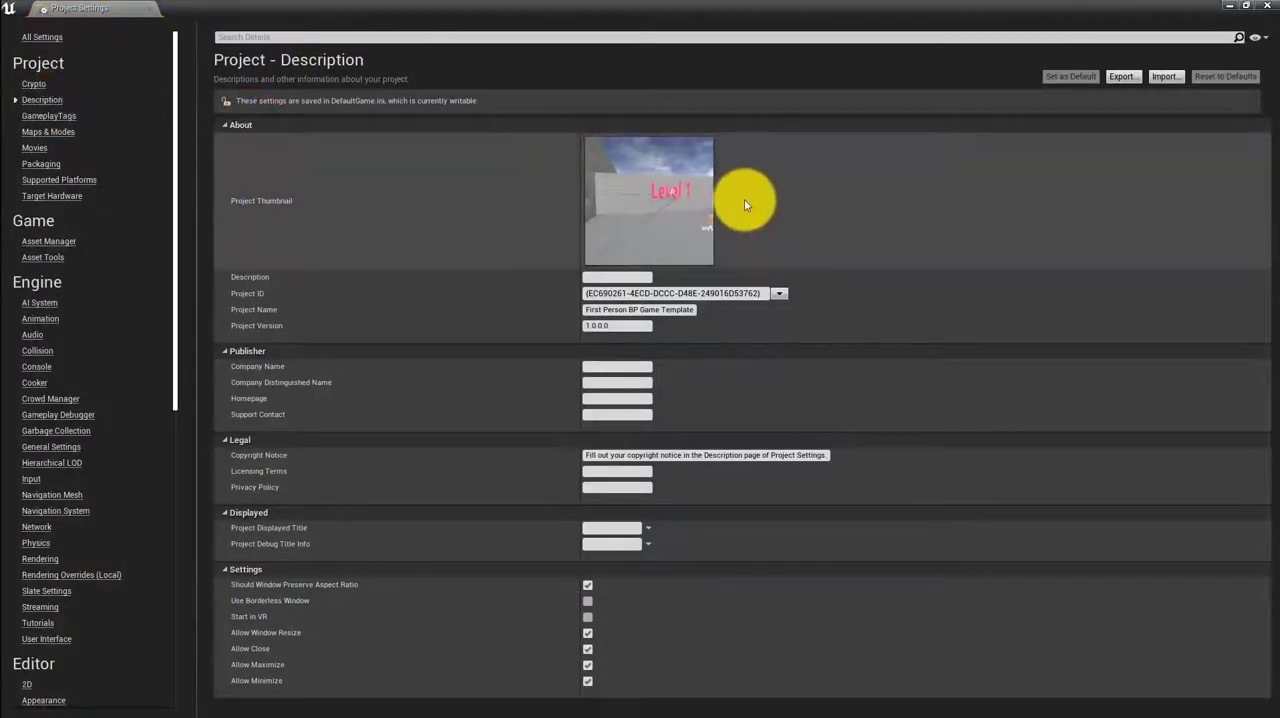
# Set the project thumbnail to the Logo192x192 PNG from the Photoshop folder inside Merge Attempt 2
pyautogui.click(725, 202)
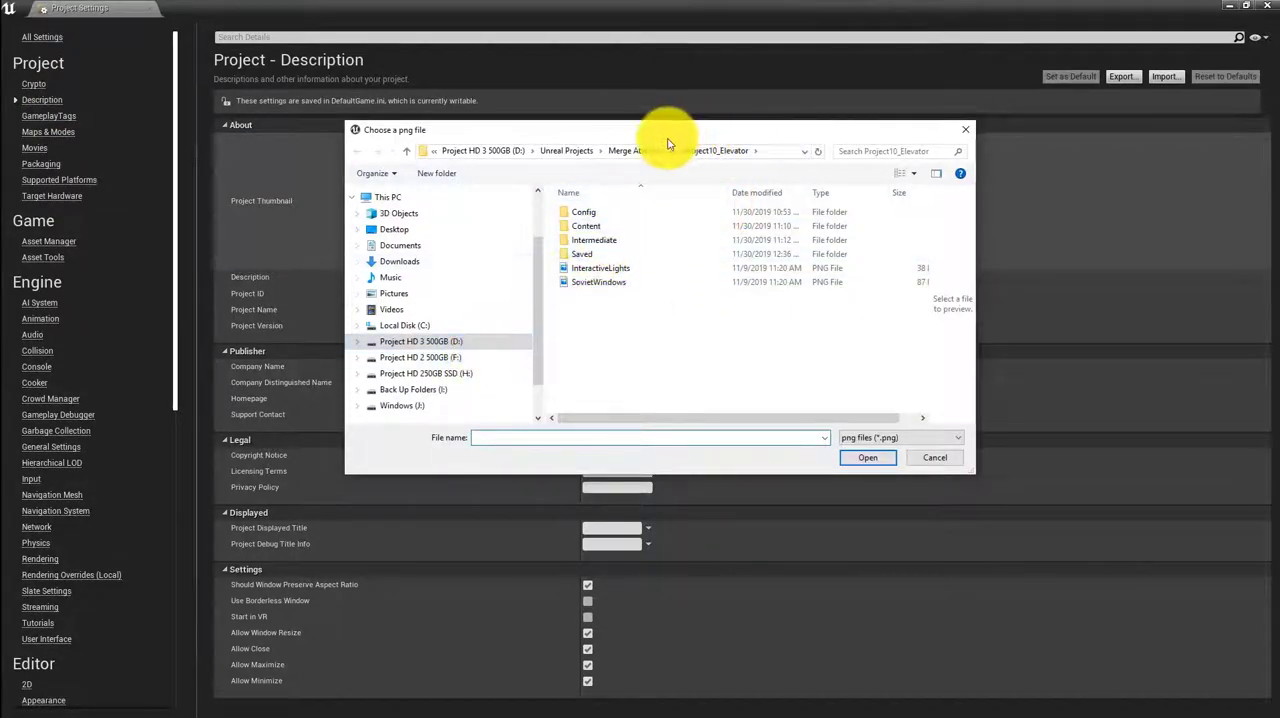
pyautogui.click(638, 151)
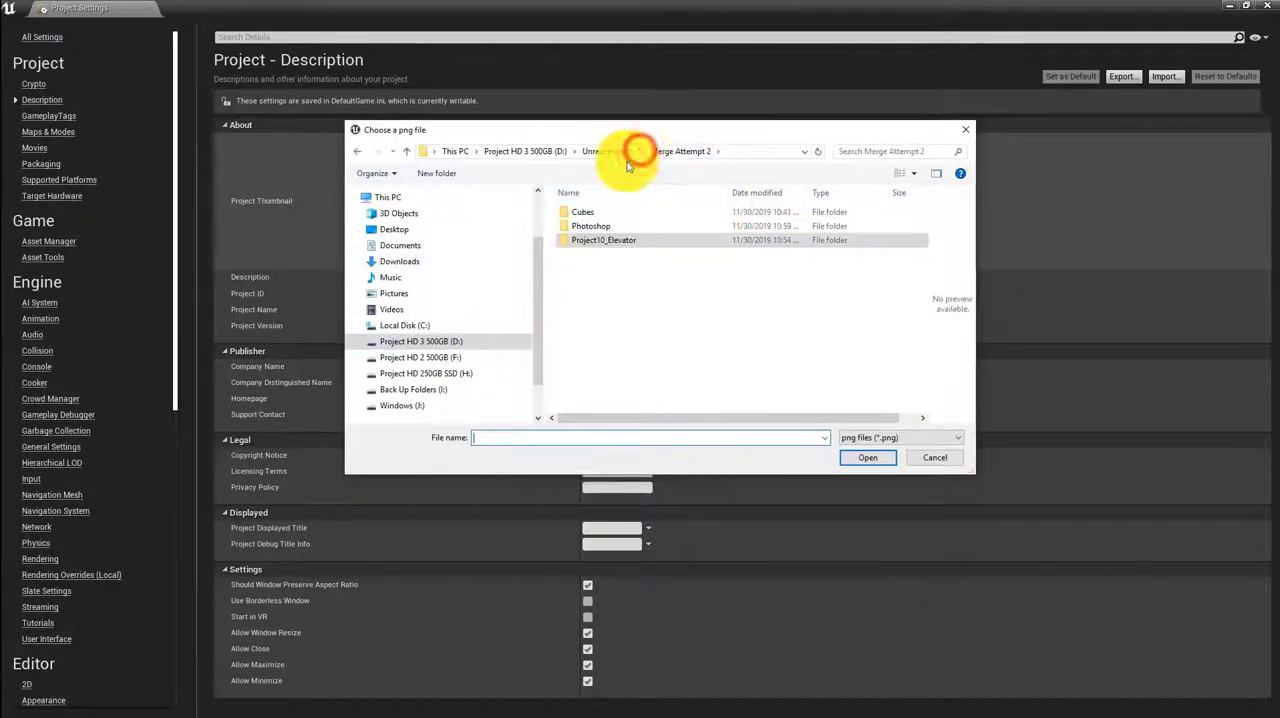
pyautogui.doubleClick(591, 226)
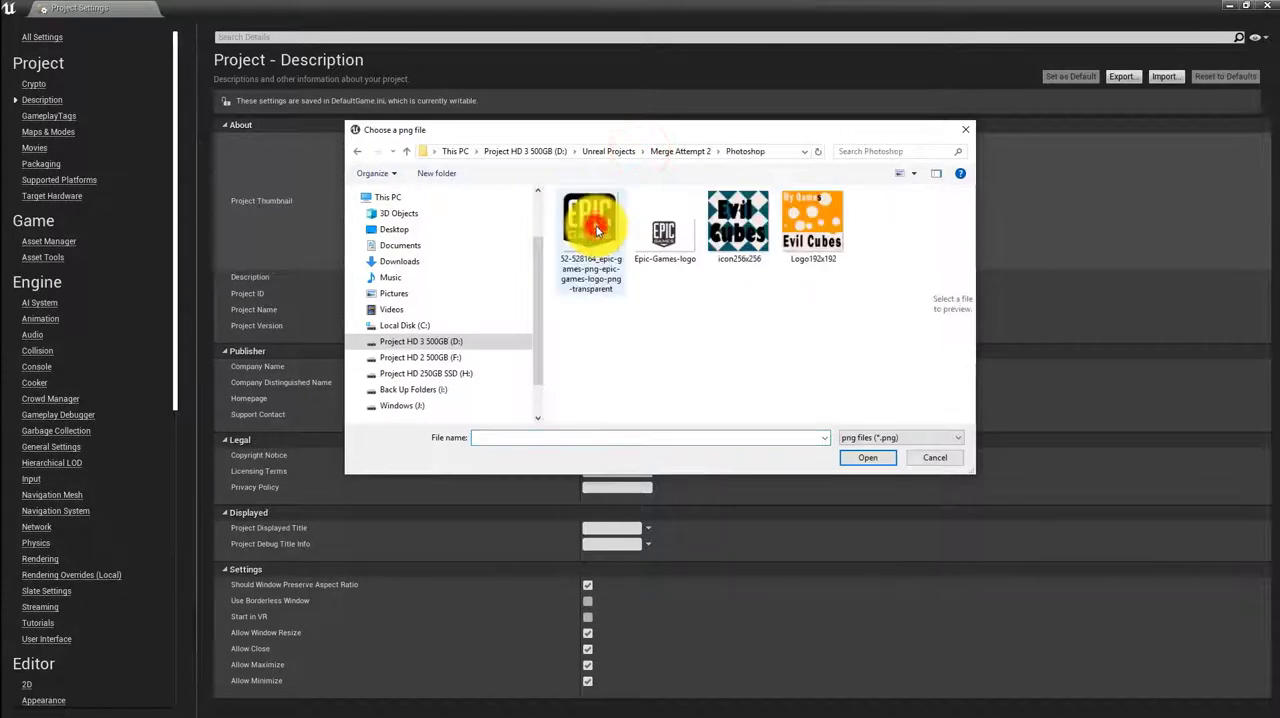
pyautogui.click(810, 212)
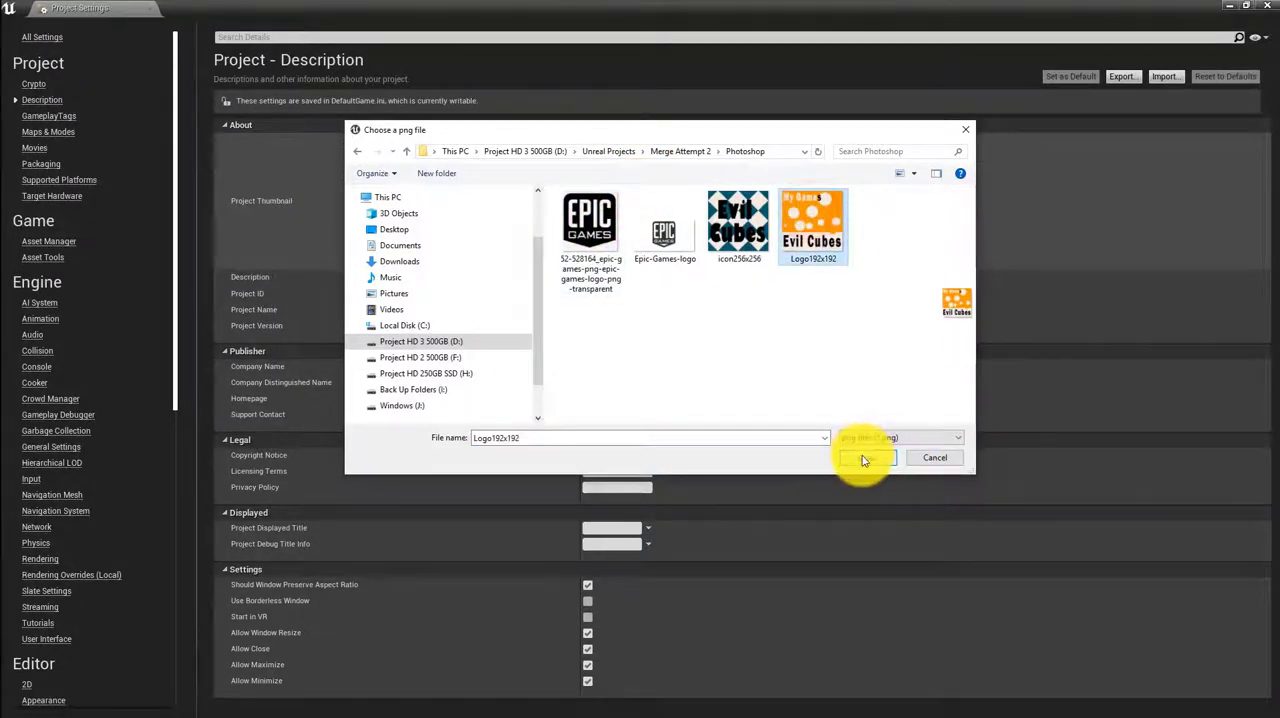
pyautogui.click(864, 460)
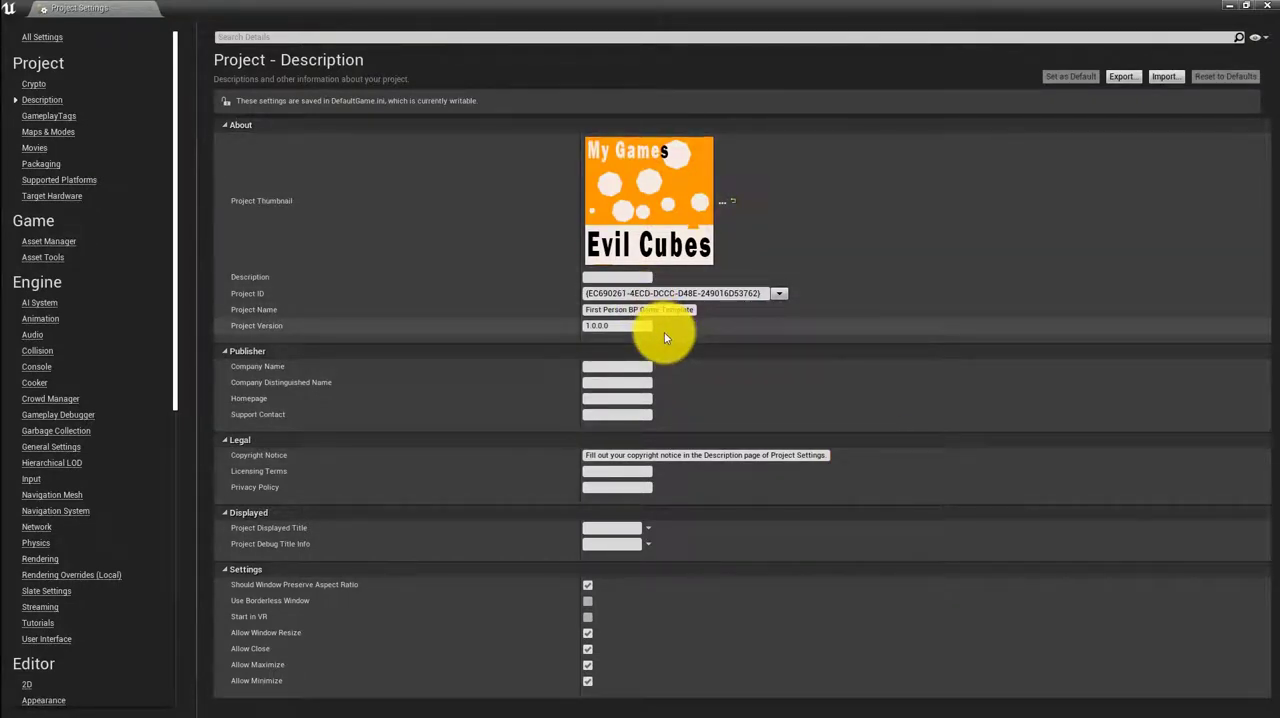
# Set the project name to Evil_Cubes and fill in the publisher's company name
pyautogui.click(613, 309)
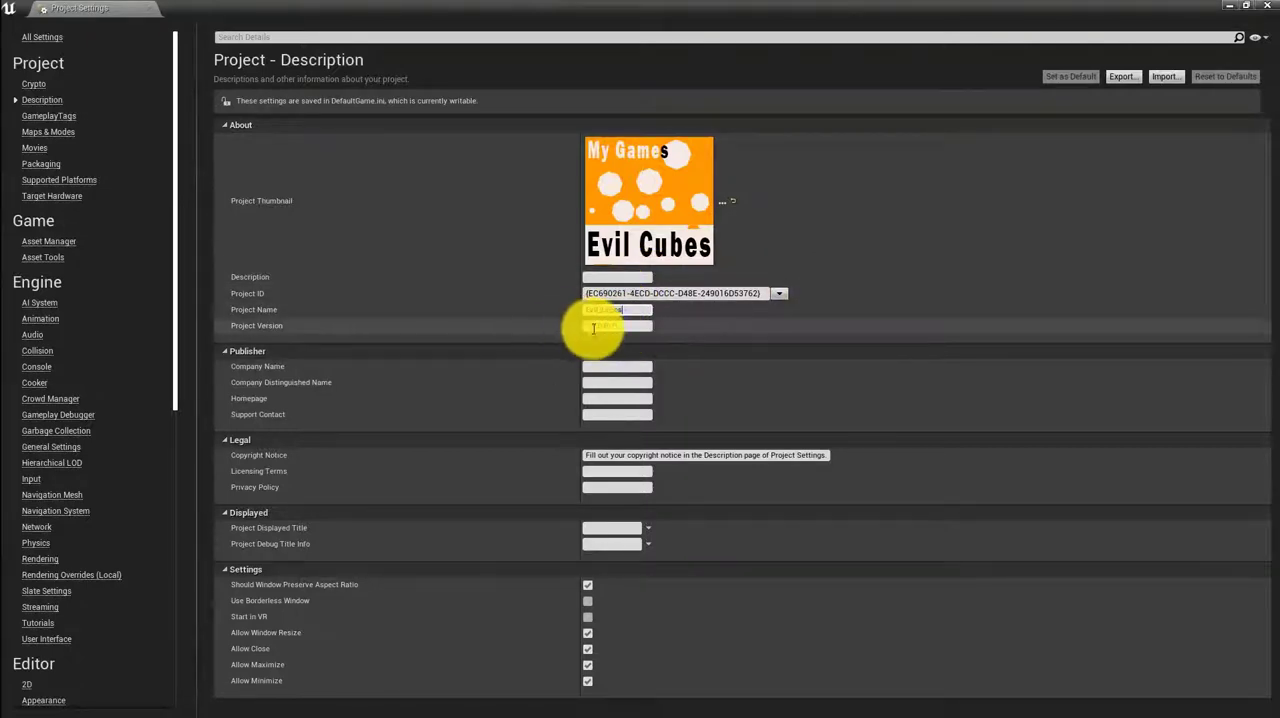
pyautogui.click(601, 366)
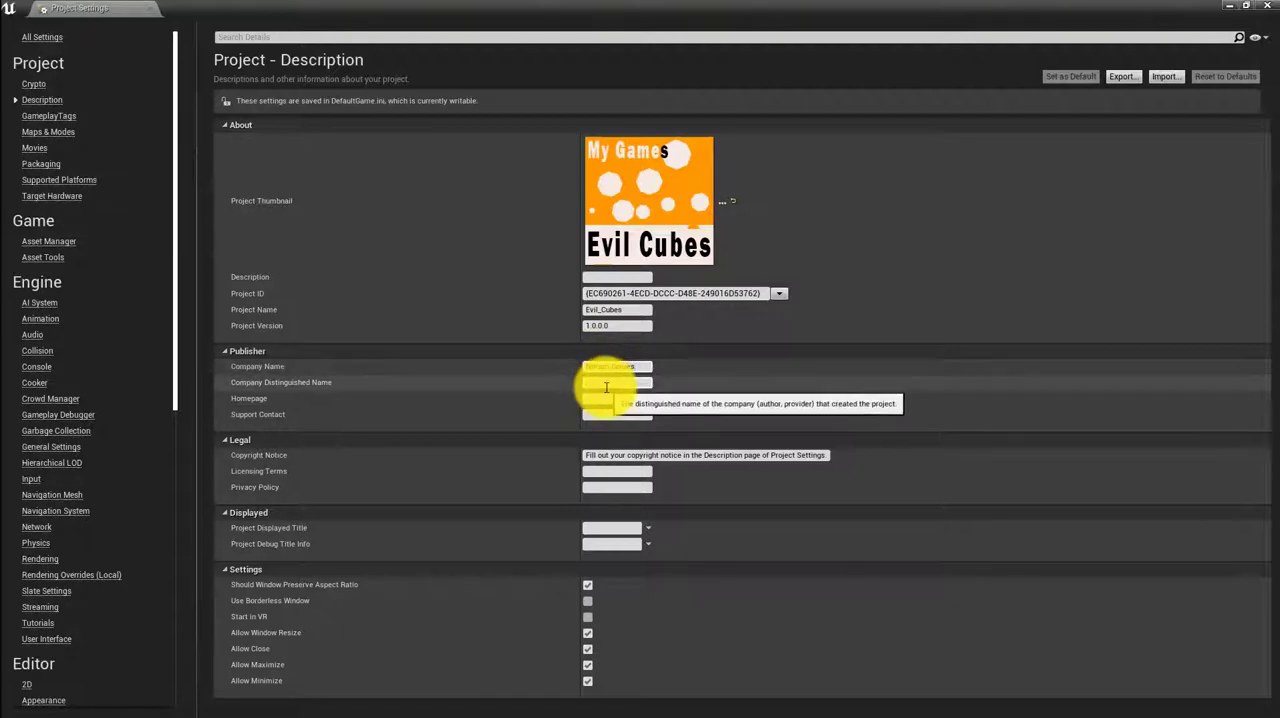
pyautogui.click(606, 382)
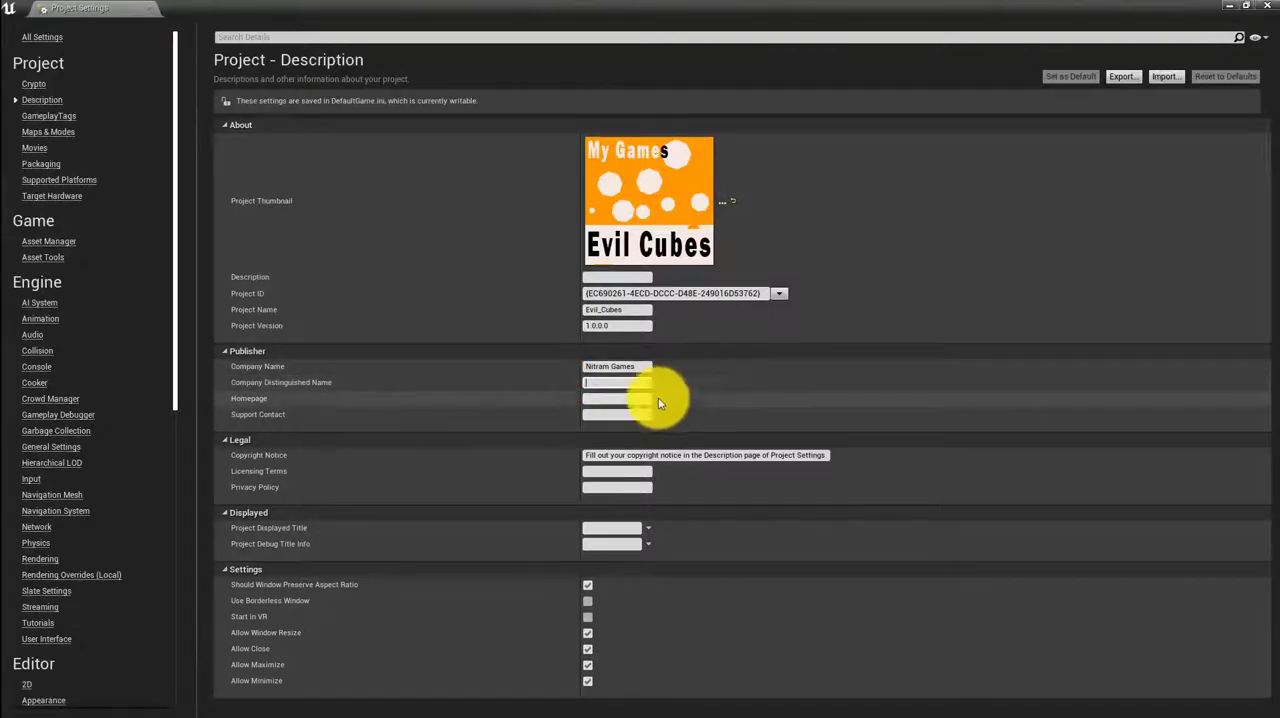
pyautogui.click(608, 398)
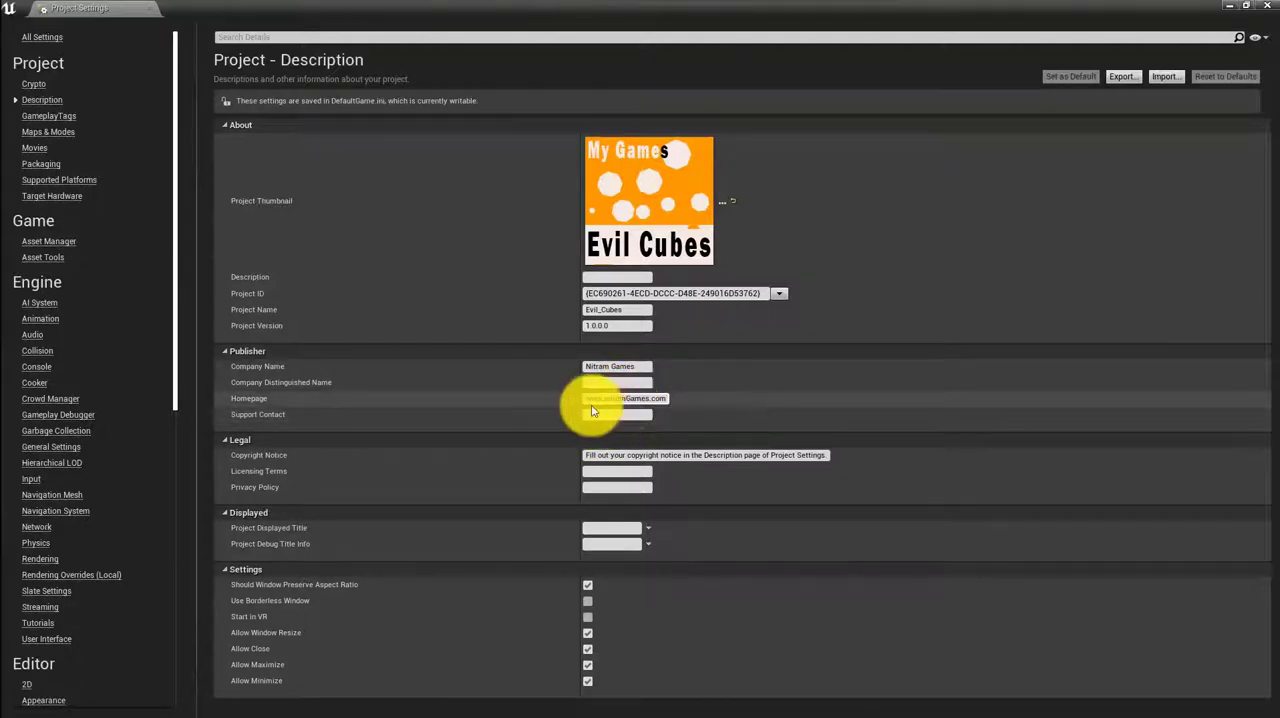
pyautogui.click(587, 403)
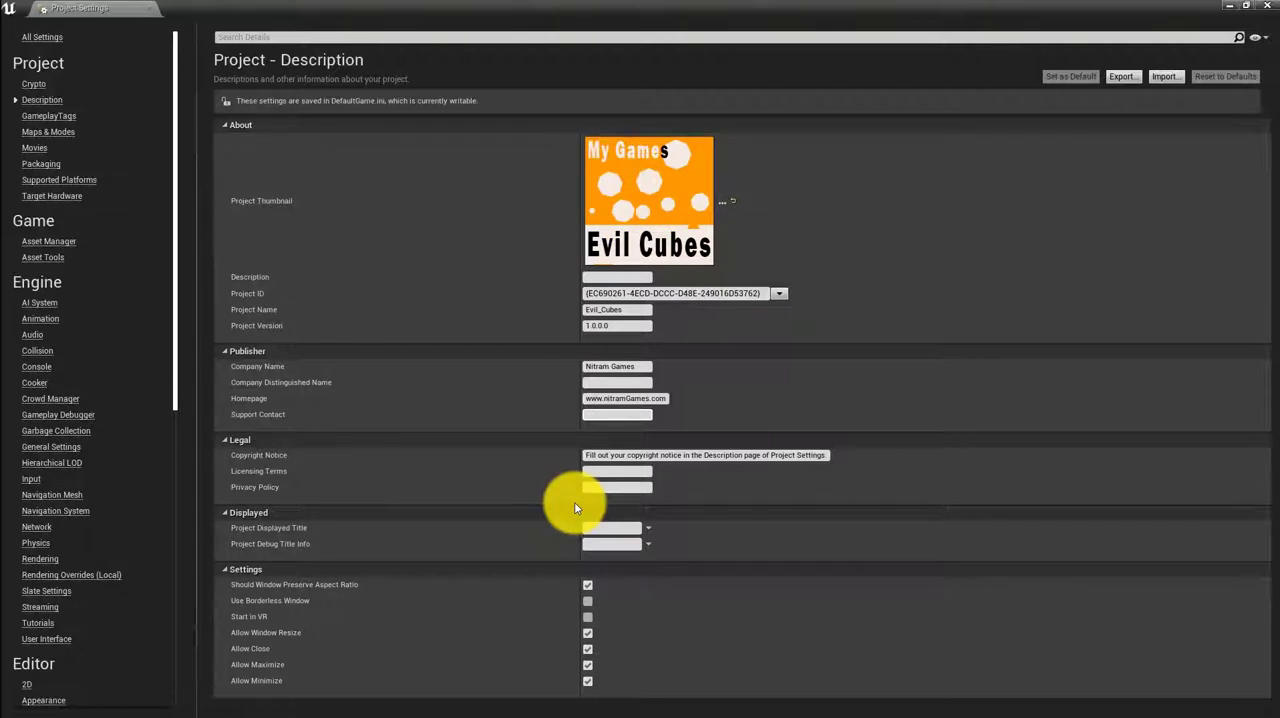
pyautogui.click(626, 527)
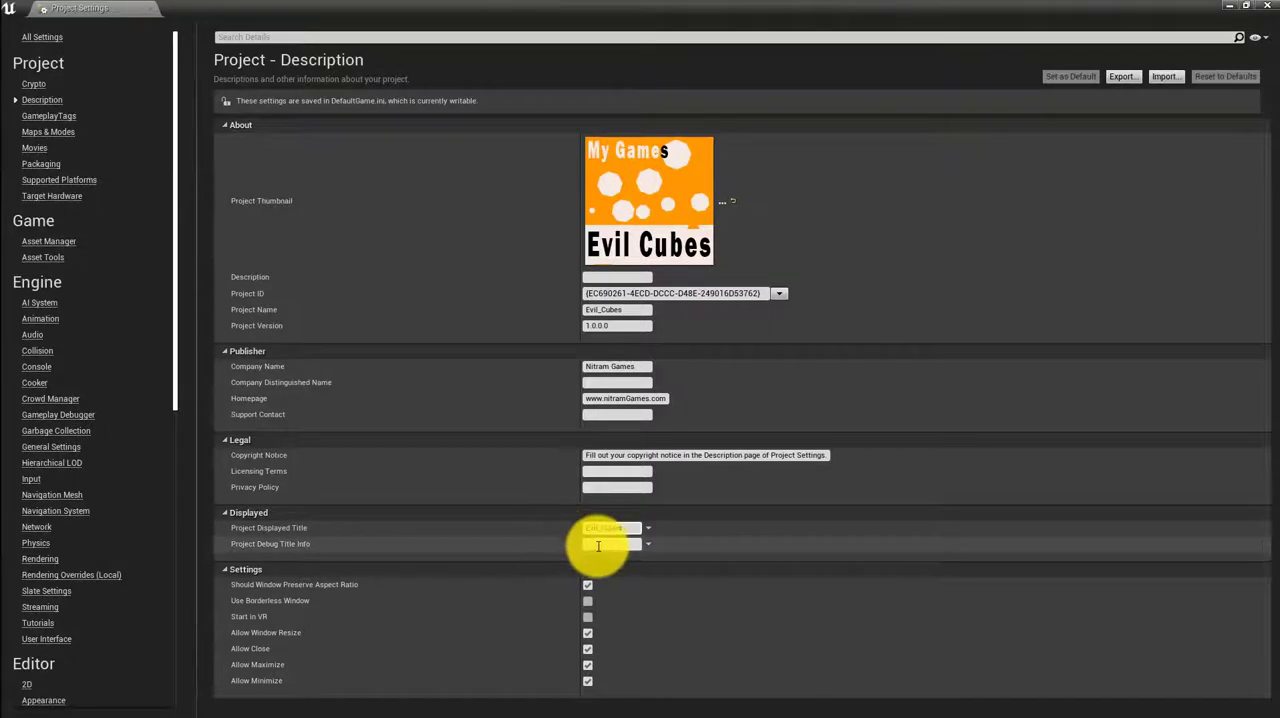
pyautogui.click(597, 545)
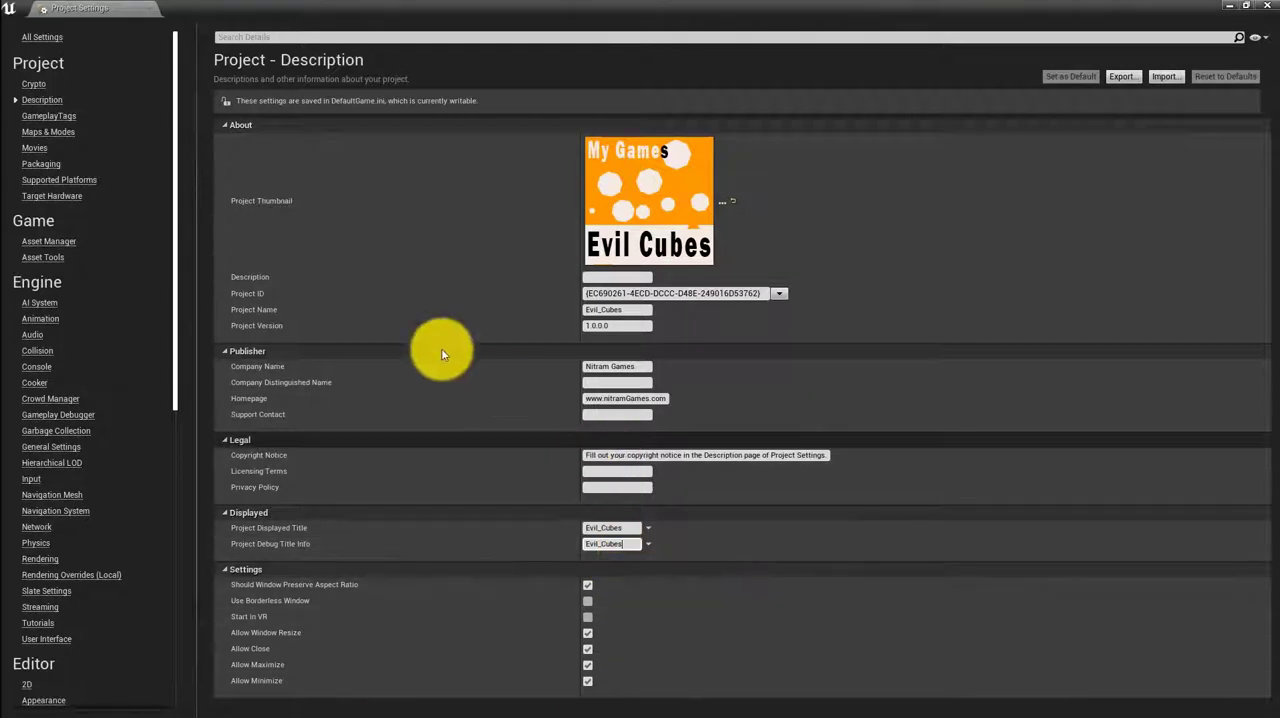
pyautogui.click(58, 118)
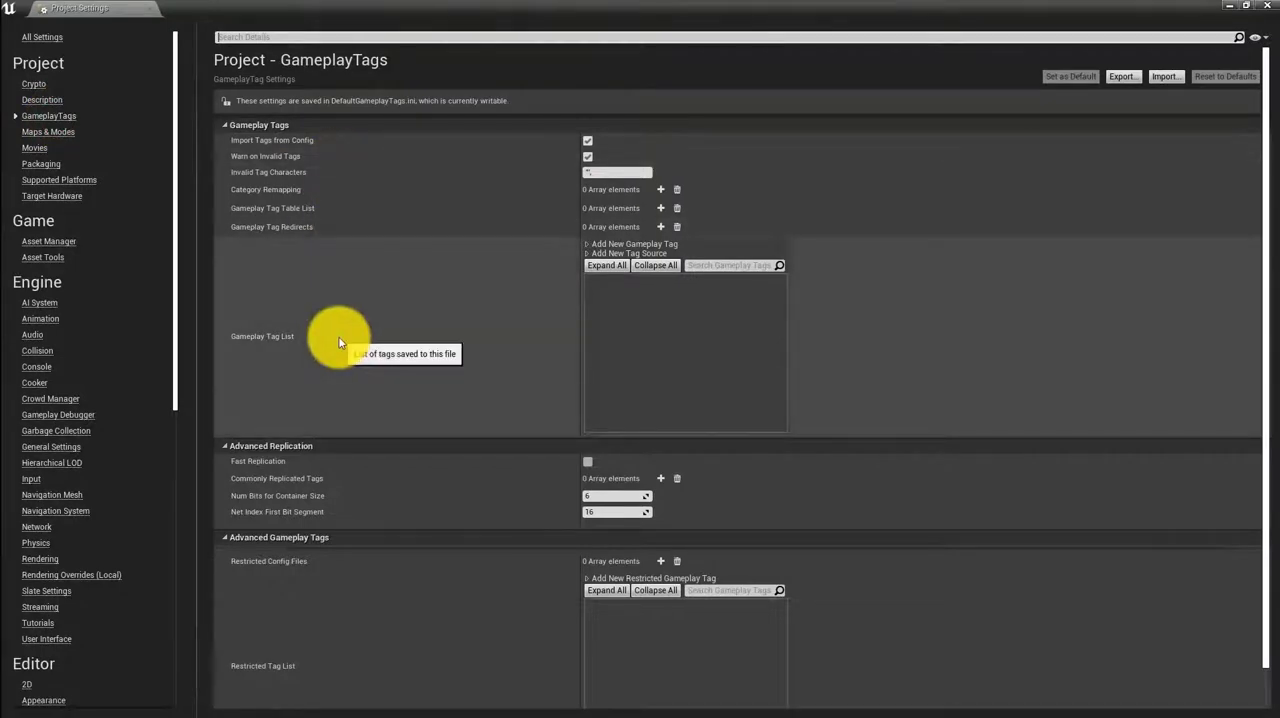
pyautogui.scroll(-3, 339, 343)
pyautogui.scroll(3, 339, 343)
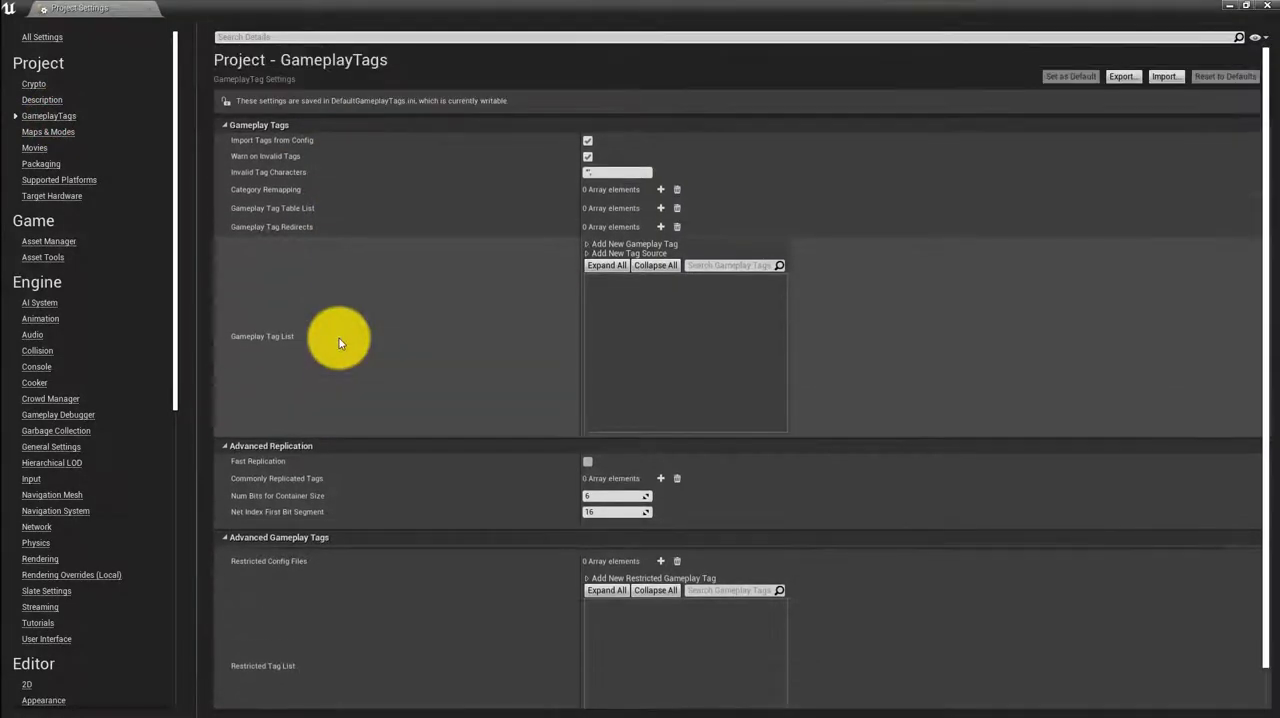
# Set the Editor Startup Map to MainMenuMap2 in the project's Maps & Modes settings
pyautogui.click(44, 131)
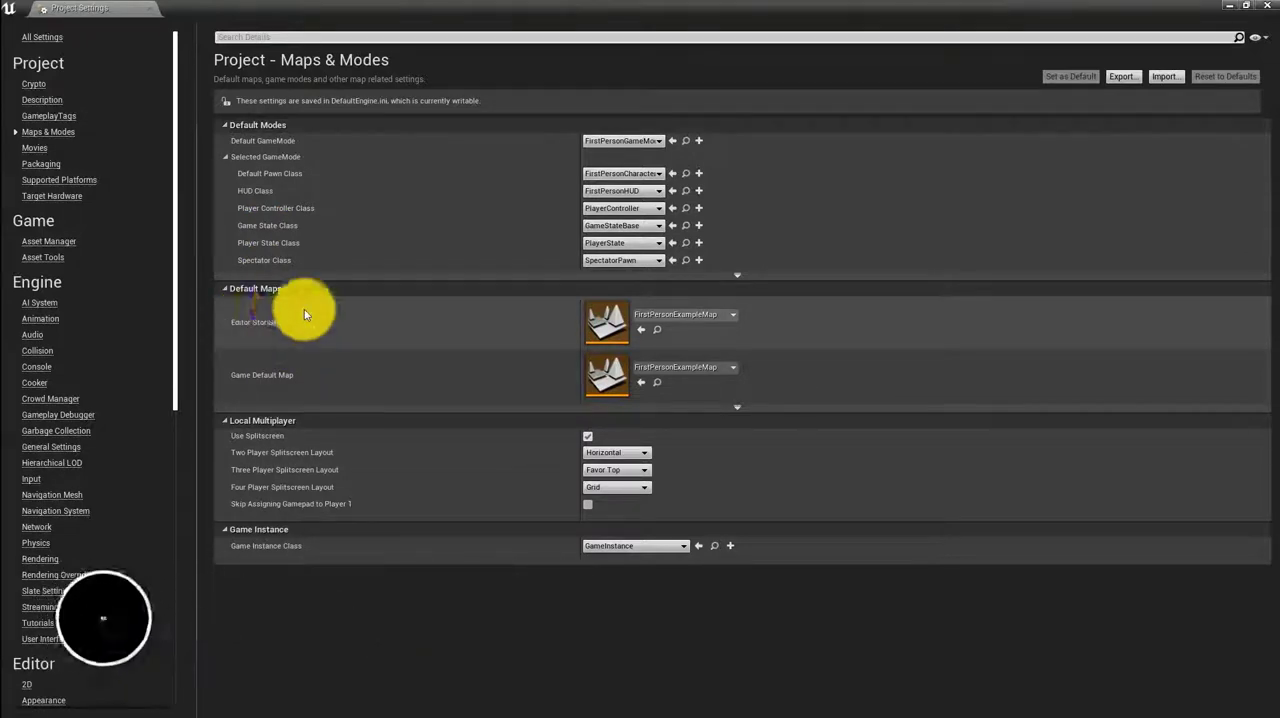
pyautogui.click(711, 316)
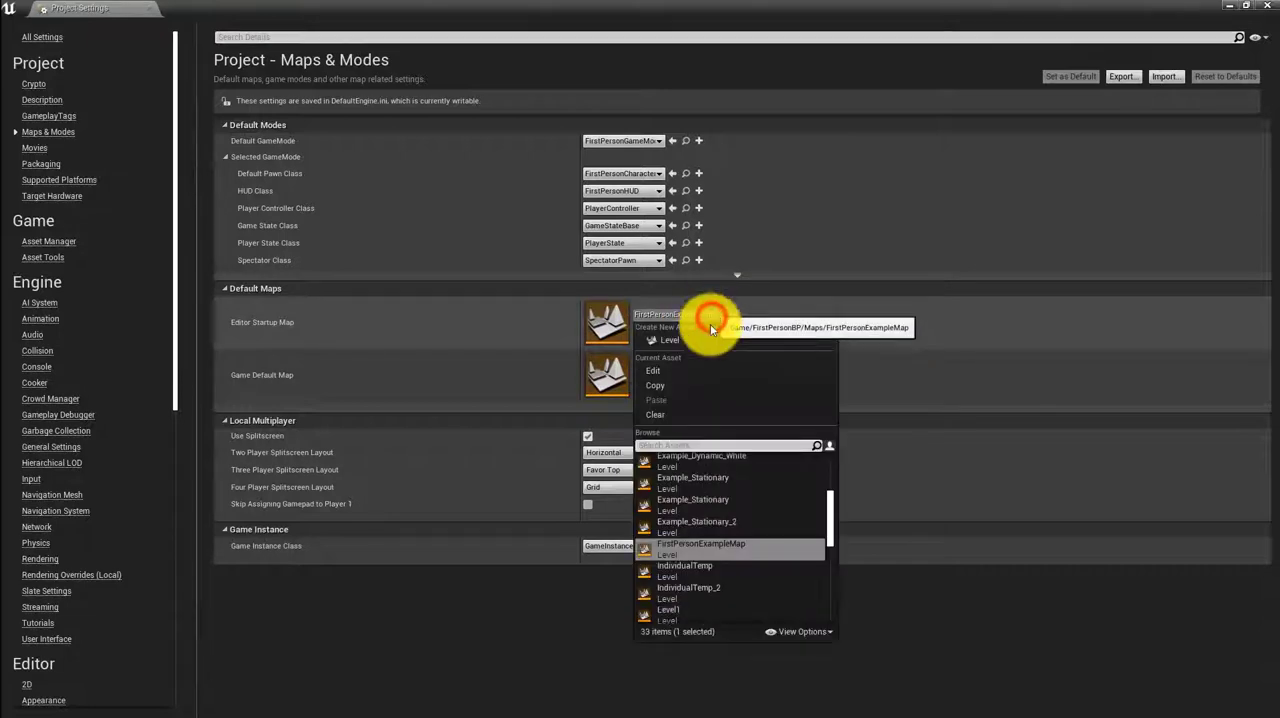
pyautogui.scroll(-3, 689, 579)
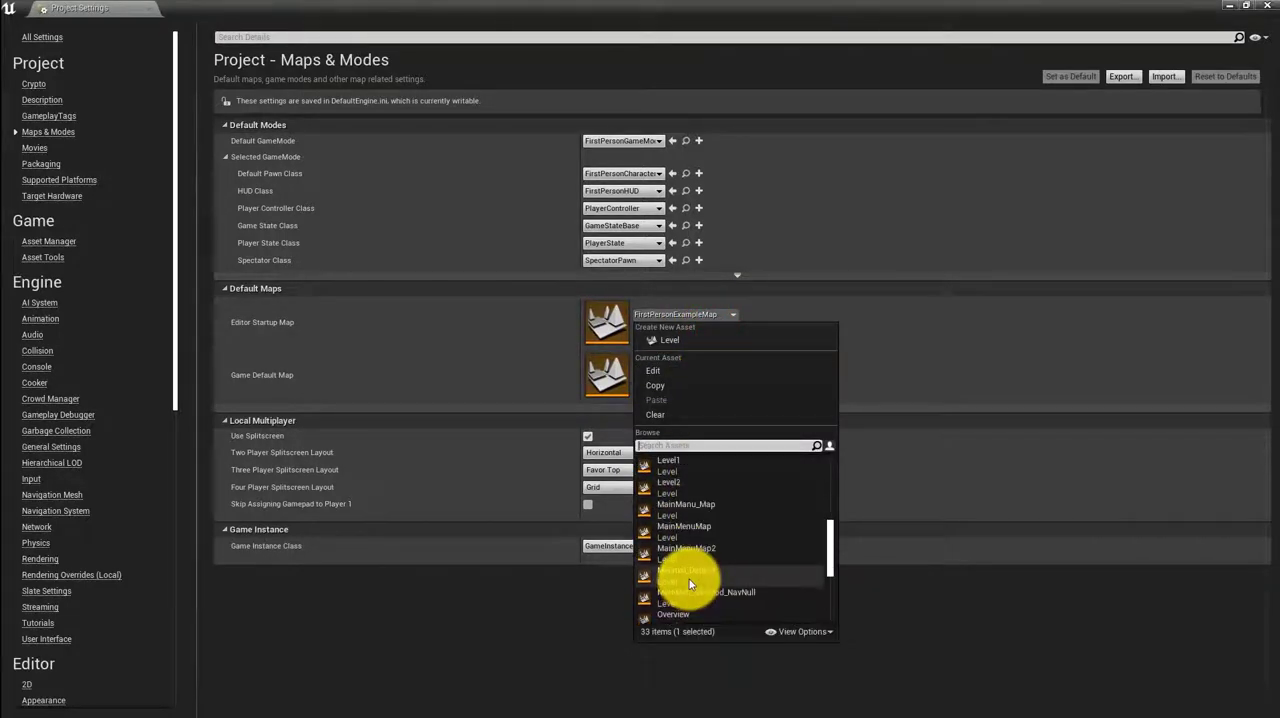
pyautogui.click(700, 548)
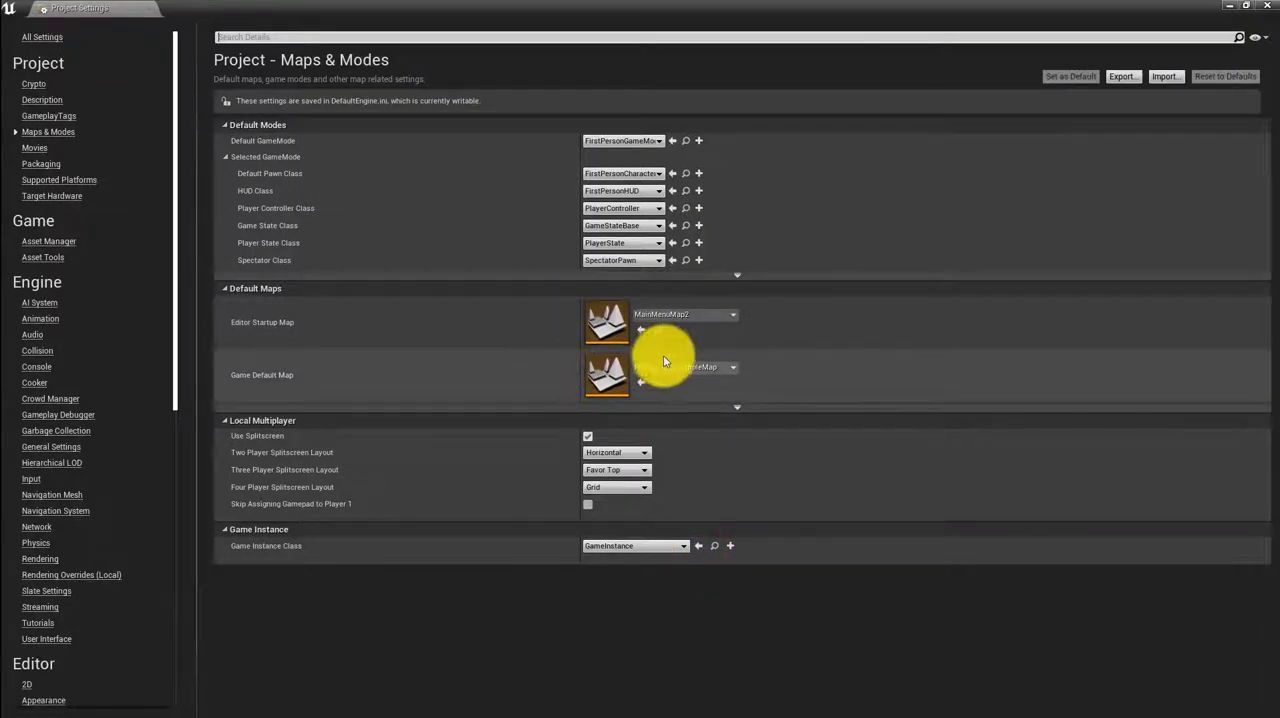
# Set the Game Default Map to MainMenuMap2 and check the Game Instance Class choices
pyautogui.click(668, 370)
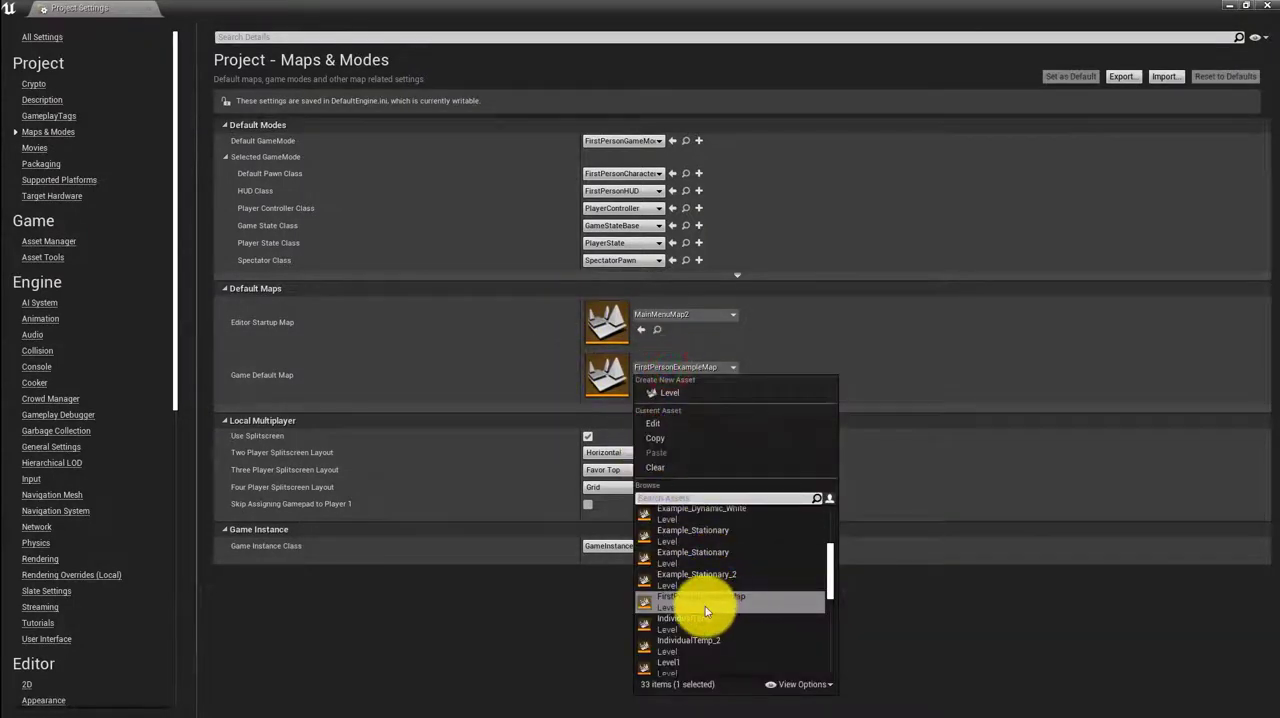
pyautogui.scroll(-2, 705, 606)
pyautogui.scroll(-4, 709, 604)
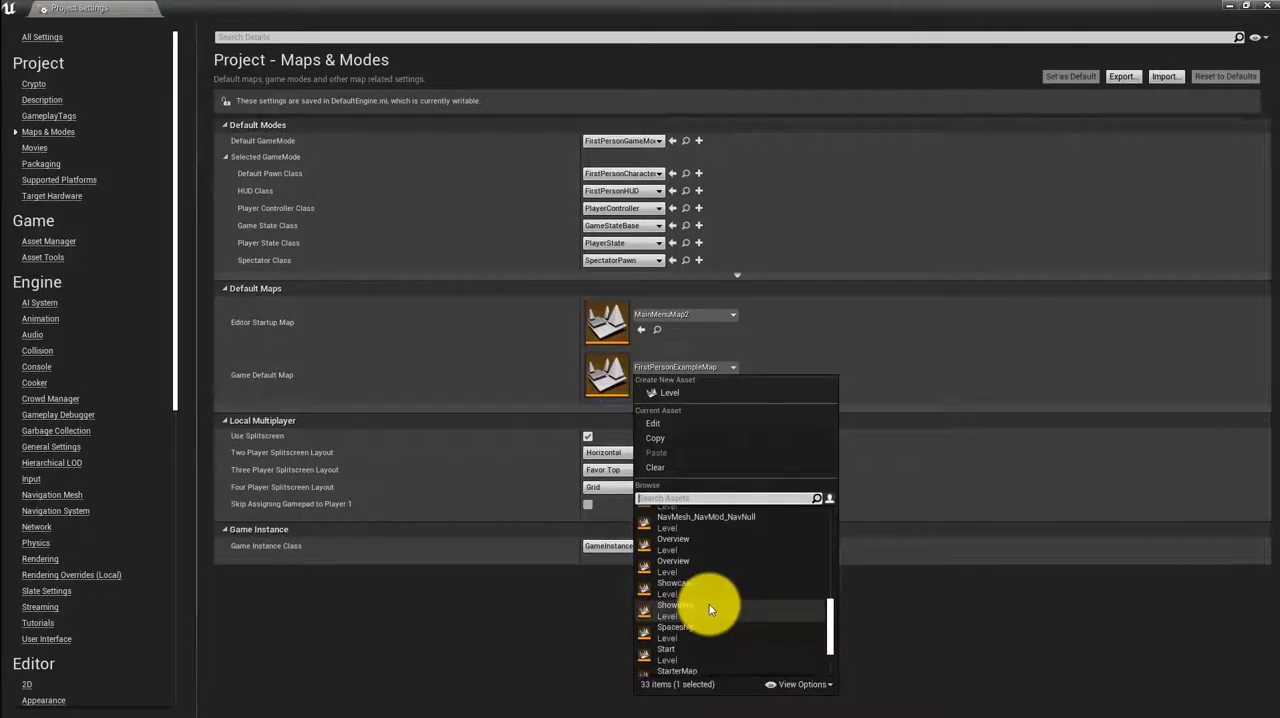
pyautogui.scroll(-3, 709, 604)
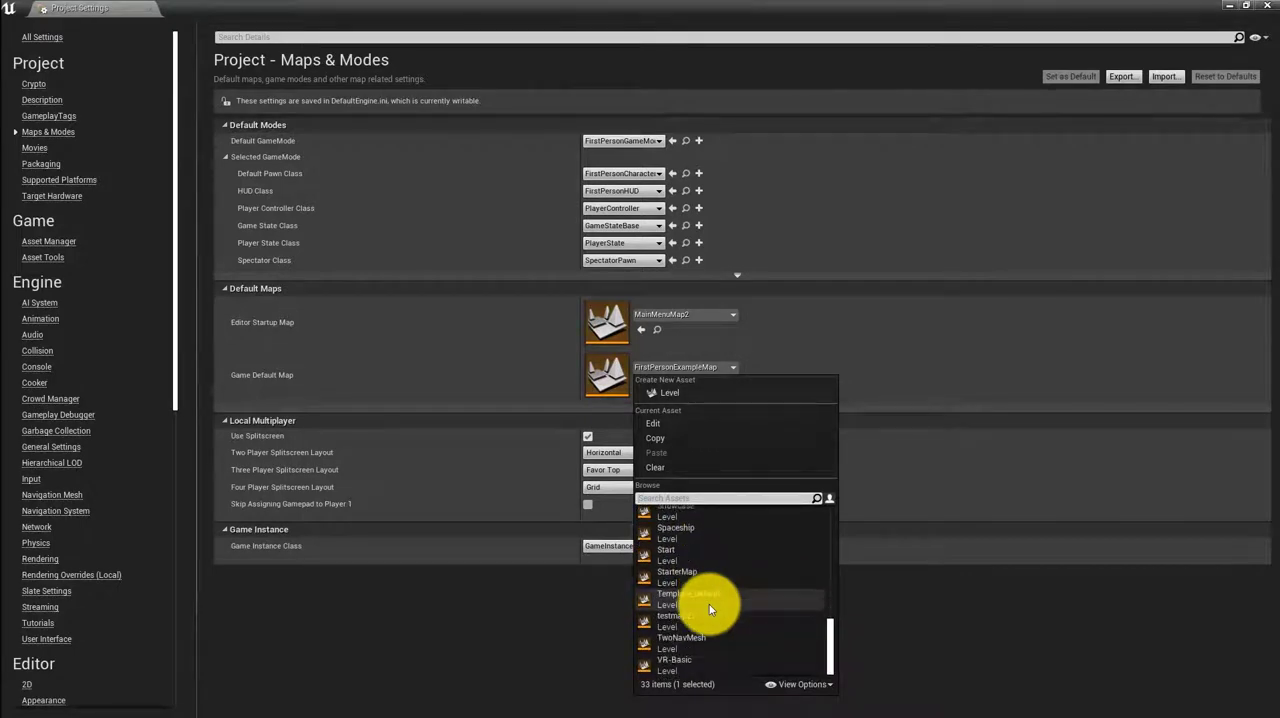
pyautogui.scroll(3, 709, 604)
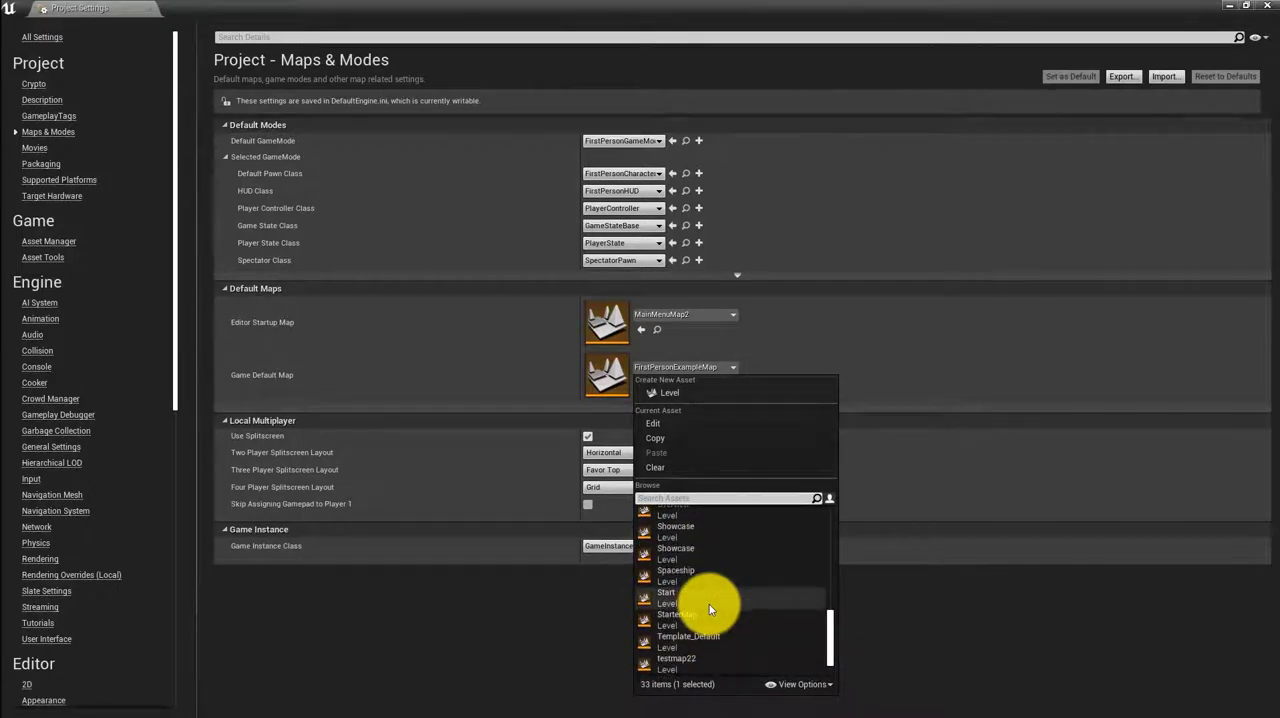
pyautogui.scroll(5, 709, 604)
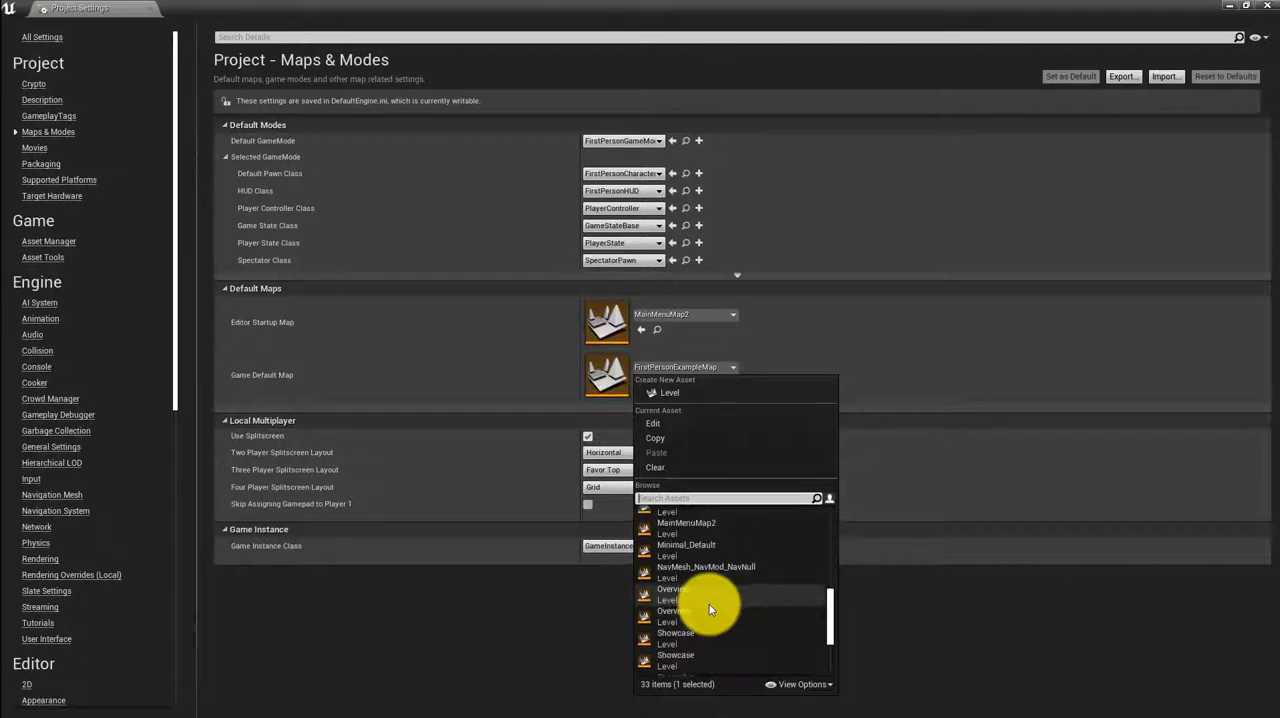
pyautogui.click(701, 569)
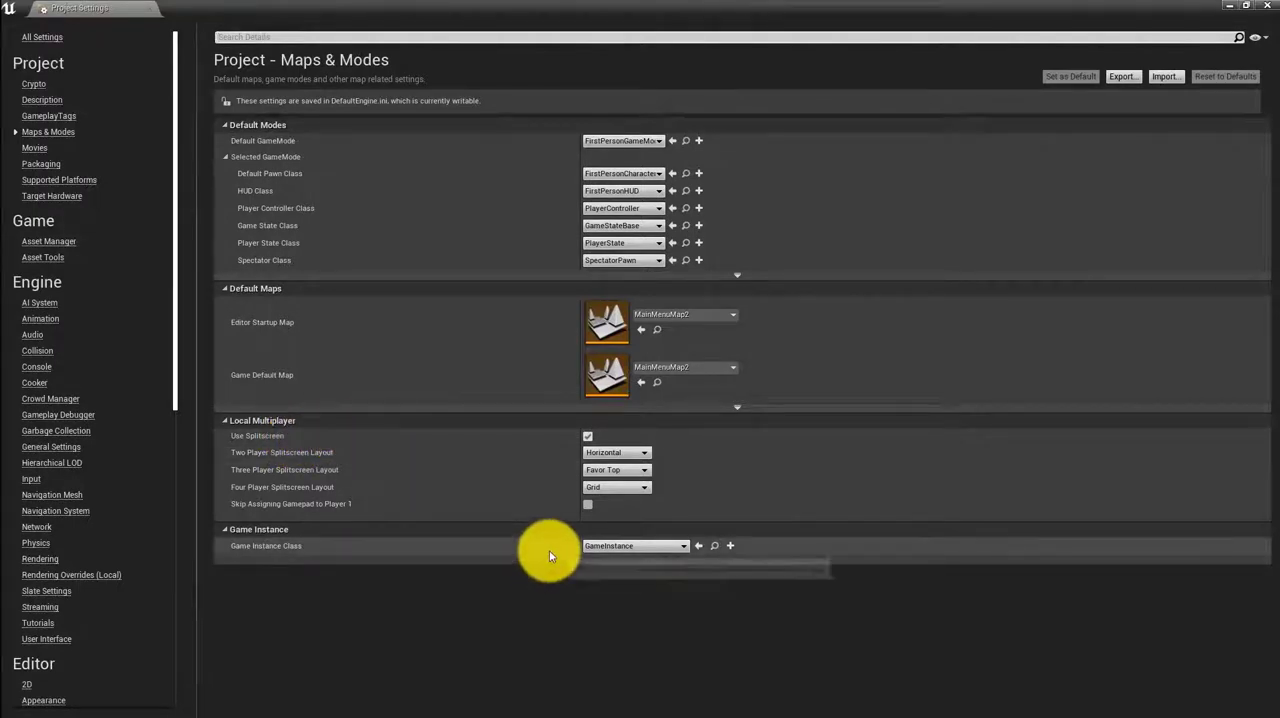
pyautogui.click(648, 546)
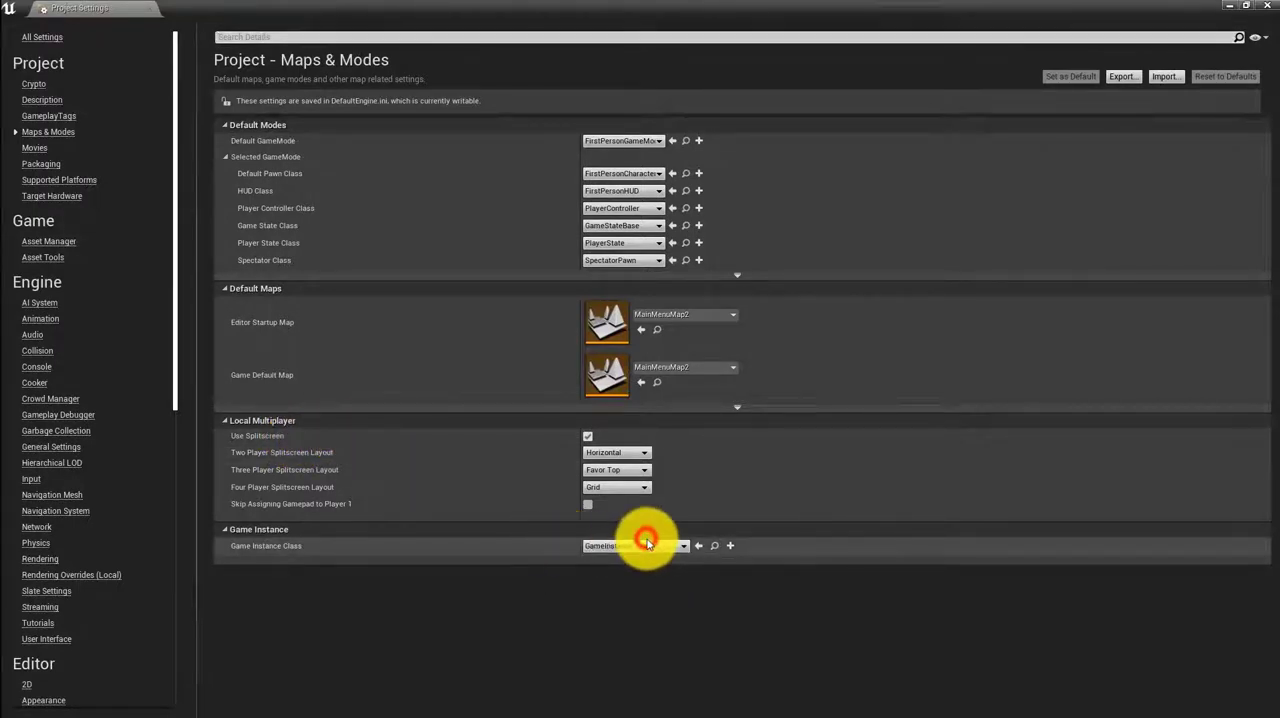
pyautogui.click(647, 549)
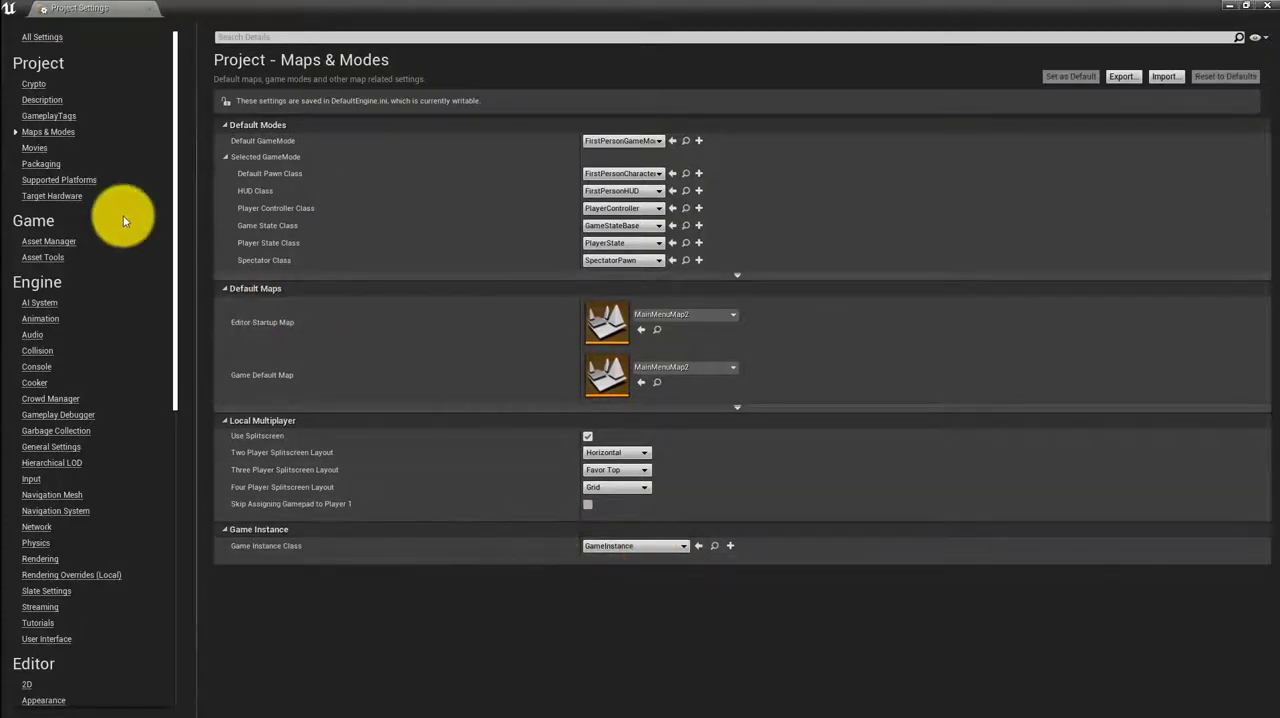
# In the project's Packaging settings, set Build to Always and choose Development as the Build Configuration
pyautogui.click(28, 166)
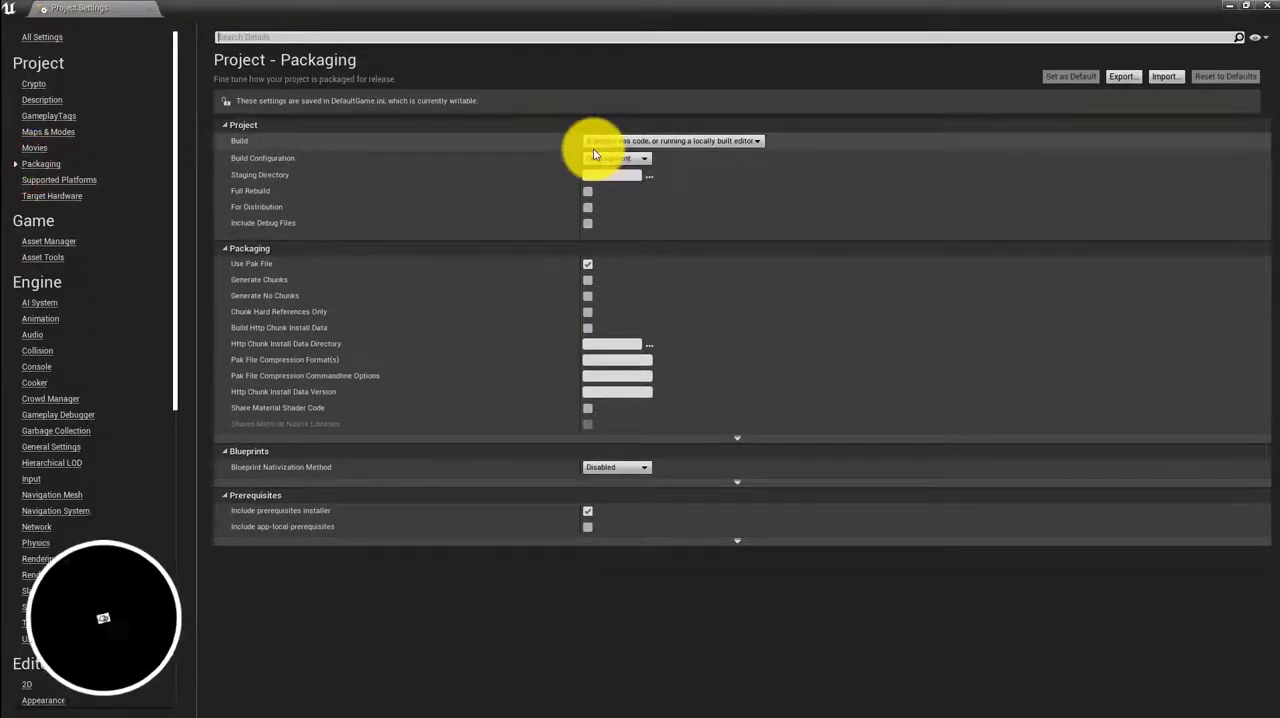
pyautogui.click(669, 142)
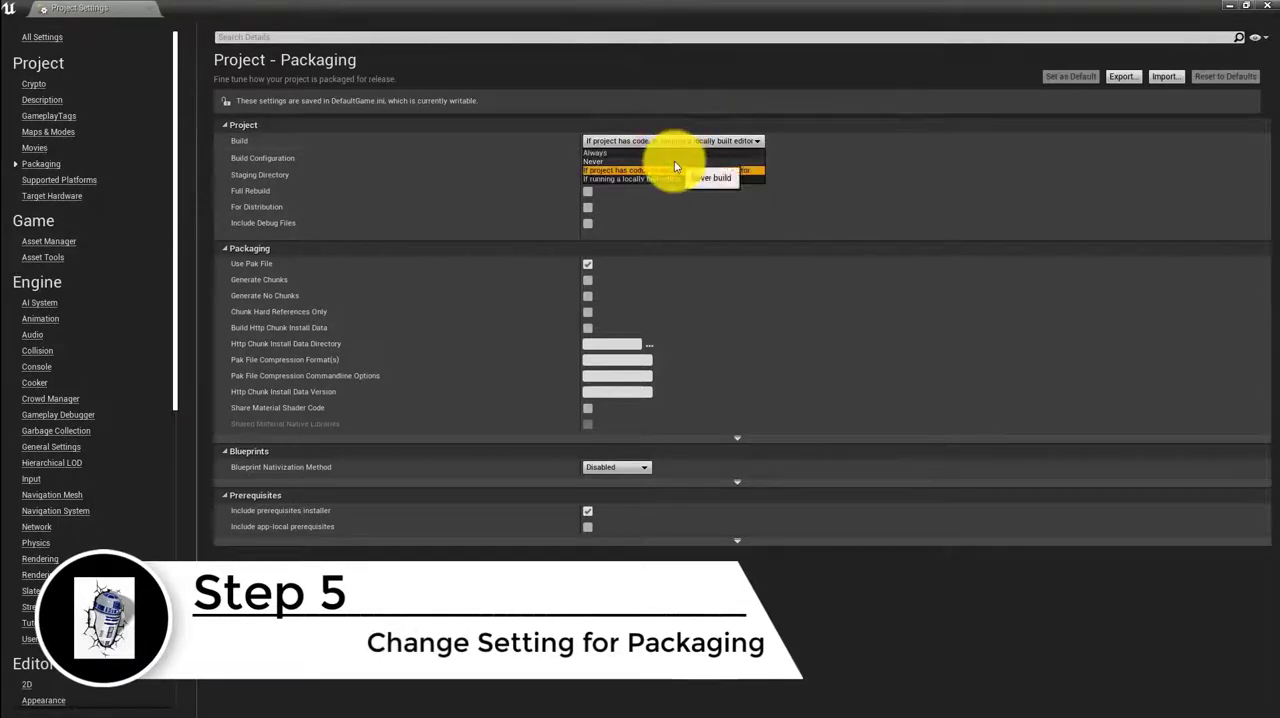
pyautogui.click(656, 153)
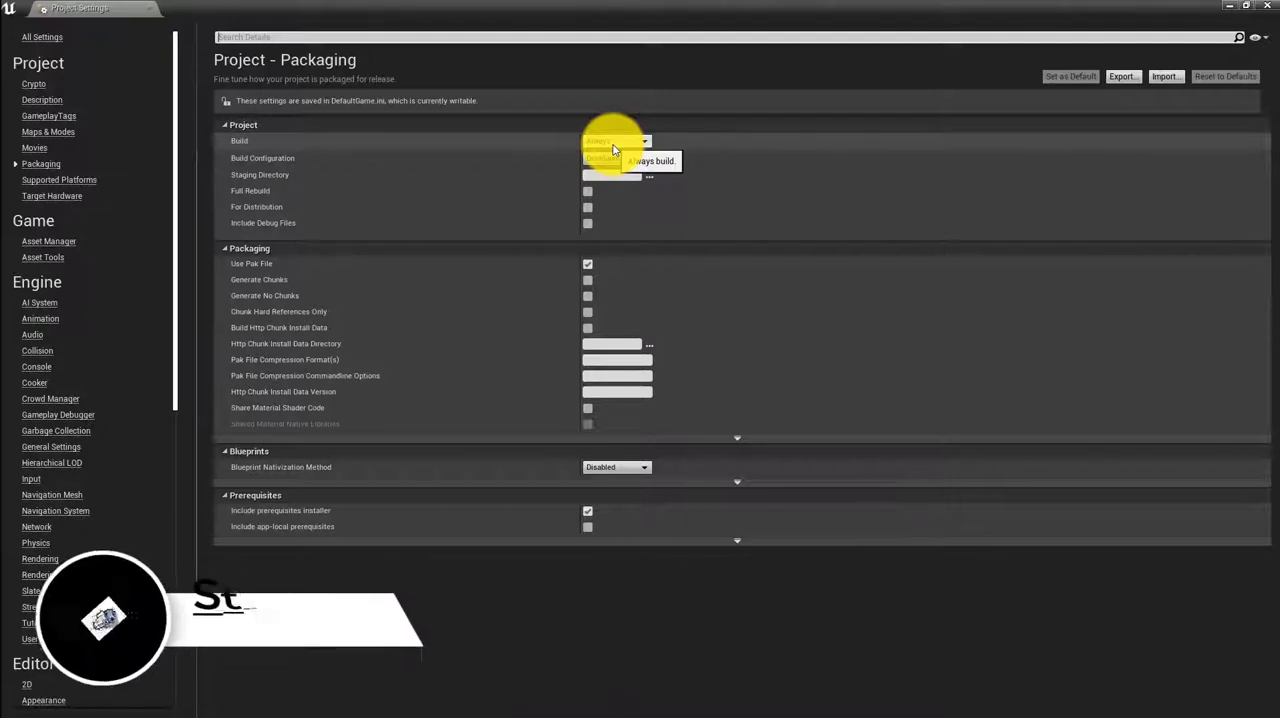
pyautogui.click(618, 160)
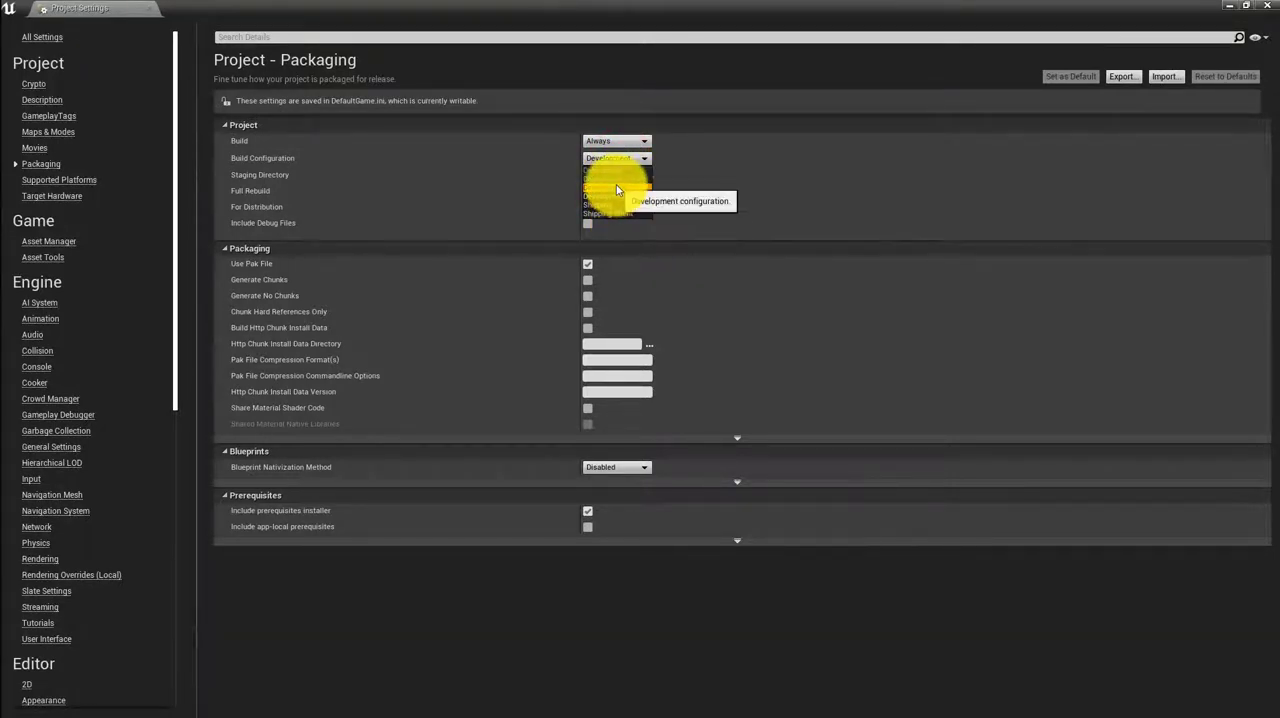
pyautogui.click(617, 190)
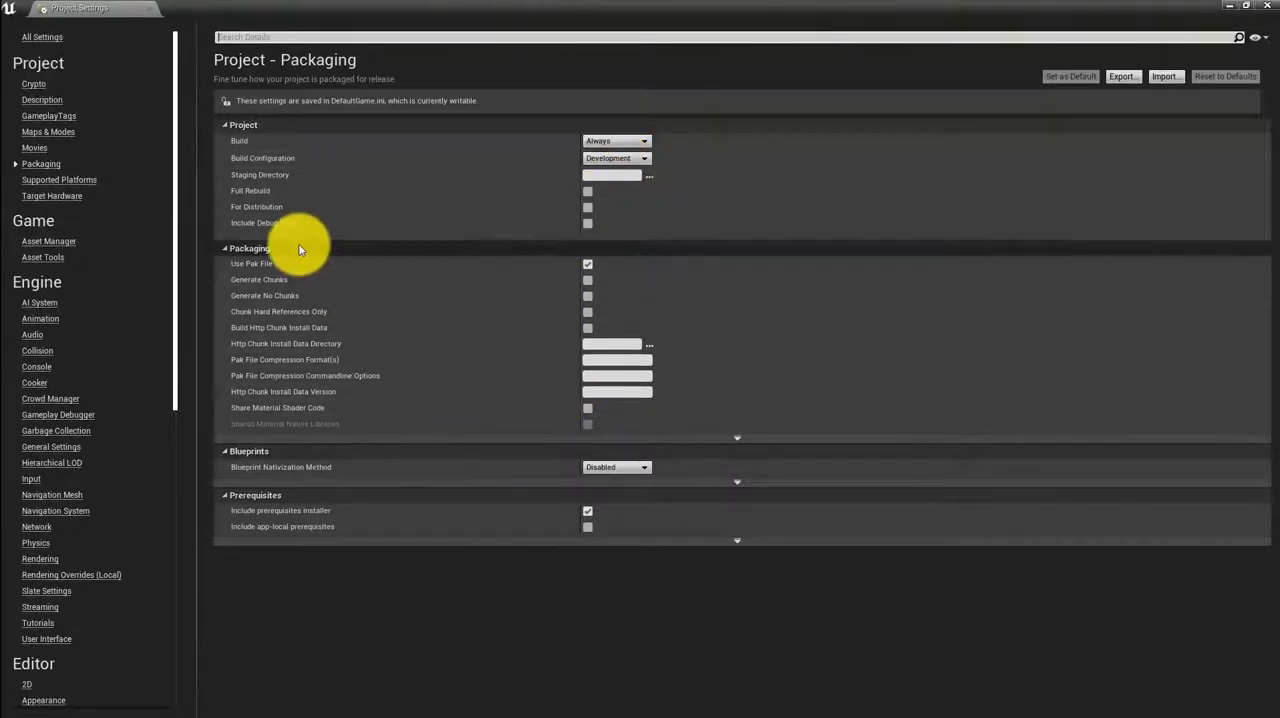
# Check the project's supported platforms, then examine the splash and game icon images in the Windows platform settings
pyautogui.click(31, 181)
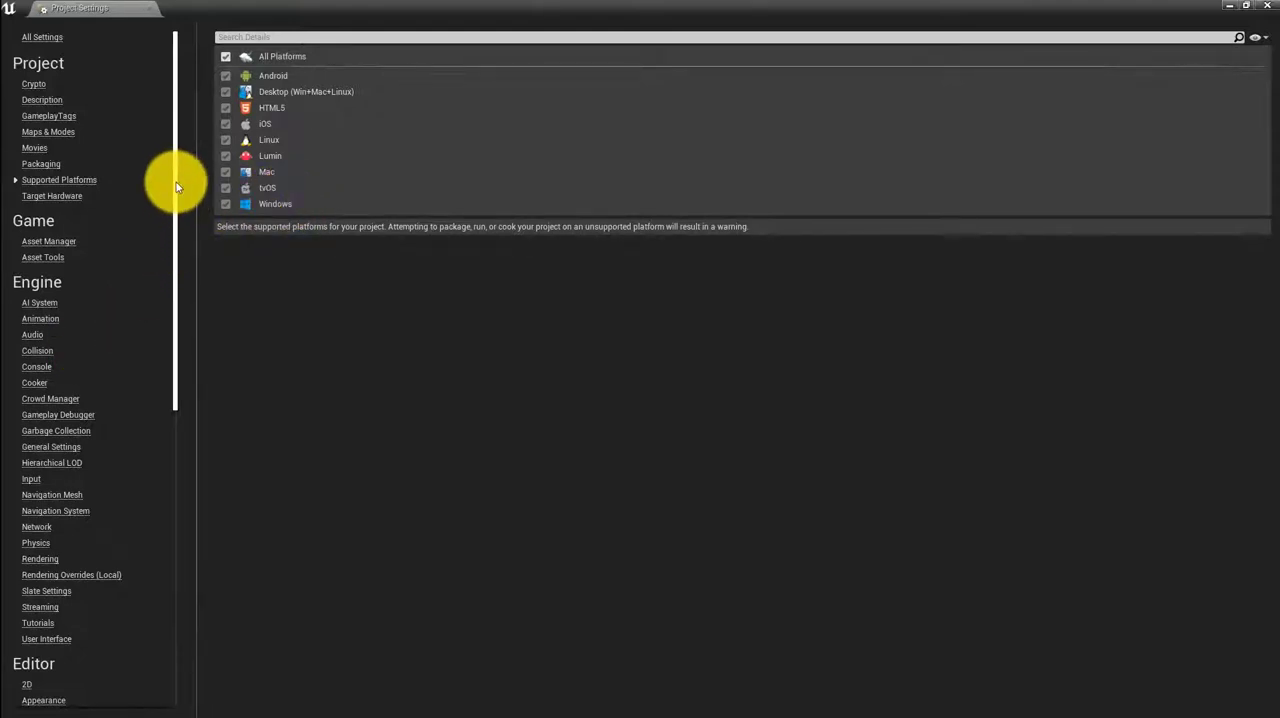
pyautogui.moveTo(176, 182); pyautogui.dragTo(103, 618)
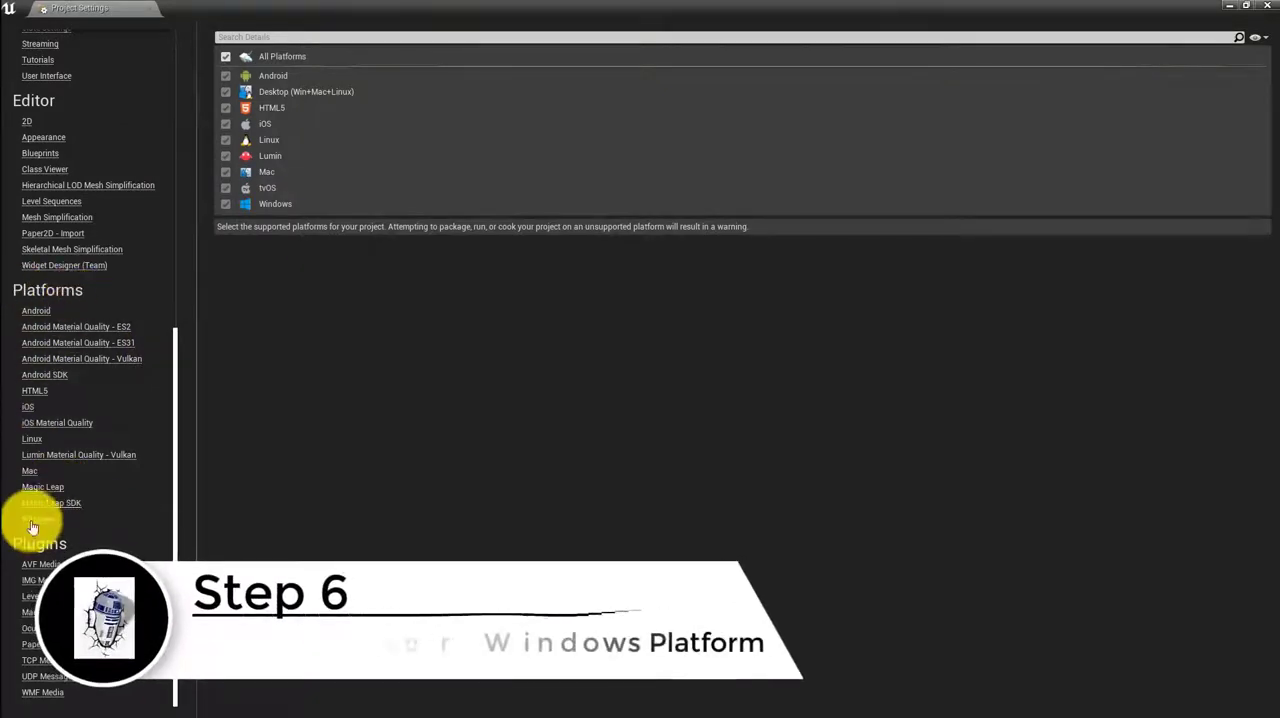
pyautogui.click(36, 519)
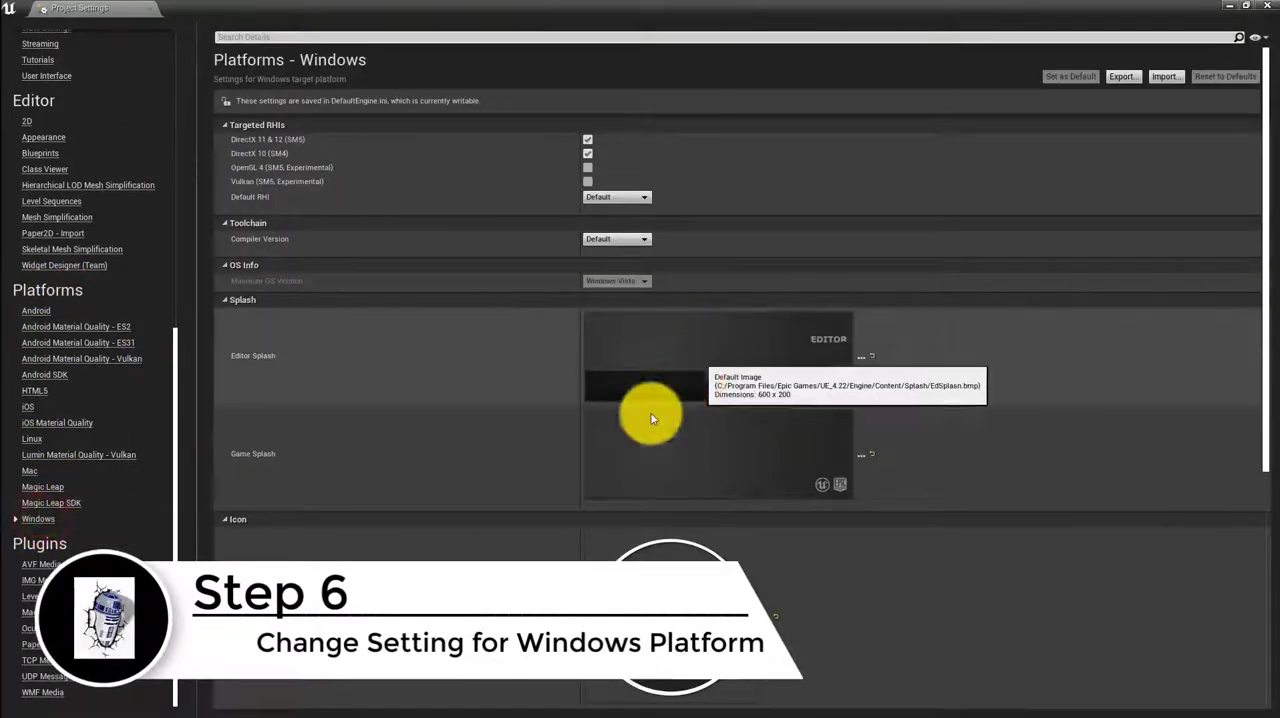
pyautogui.scroll(-3, 651, 418)
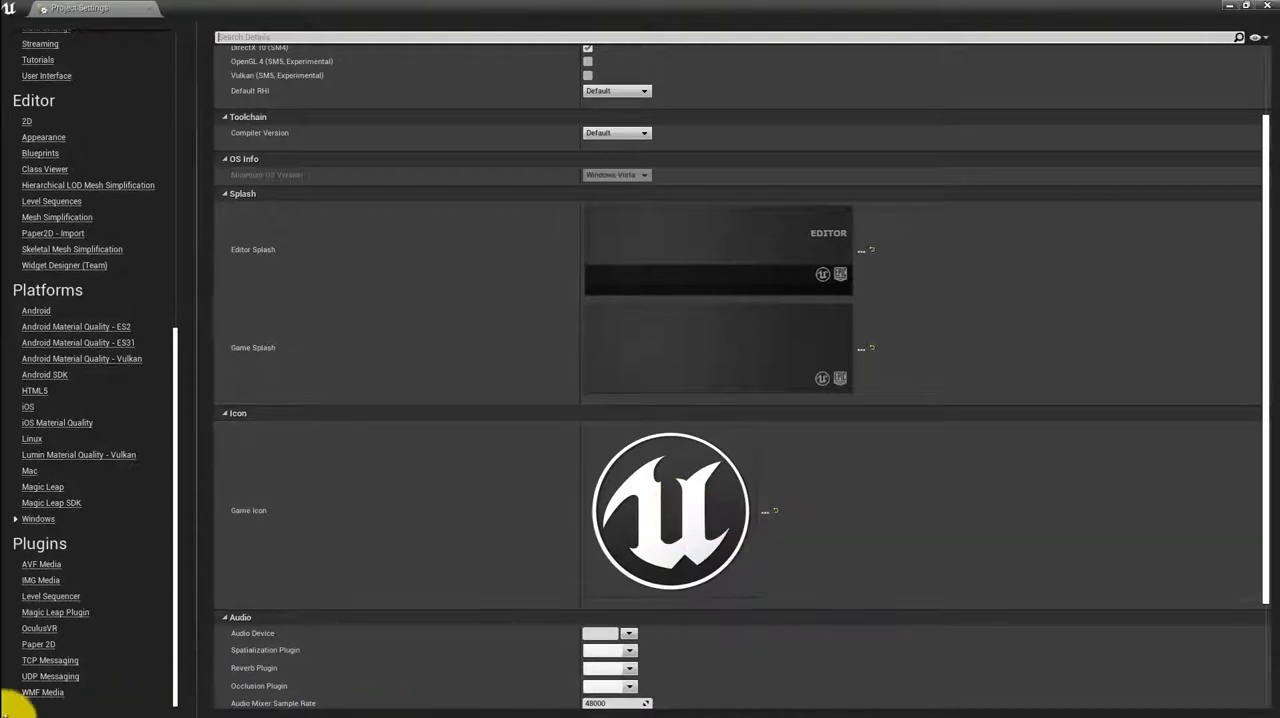
# Minimize the Unreal Editor windows, switch to Photoshop, and compare the icon256x256.psd artwork with Logo192x192.psd
pyautogui.click(1243, 7)
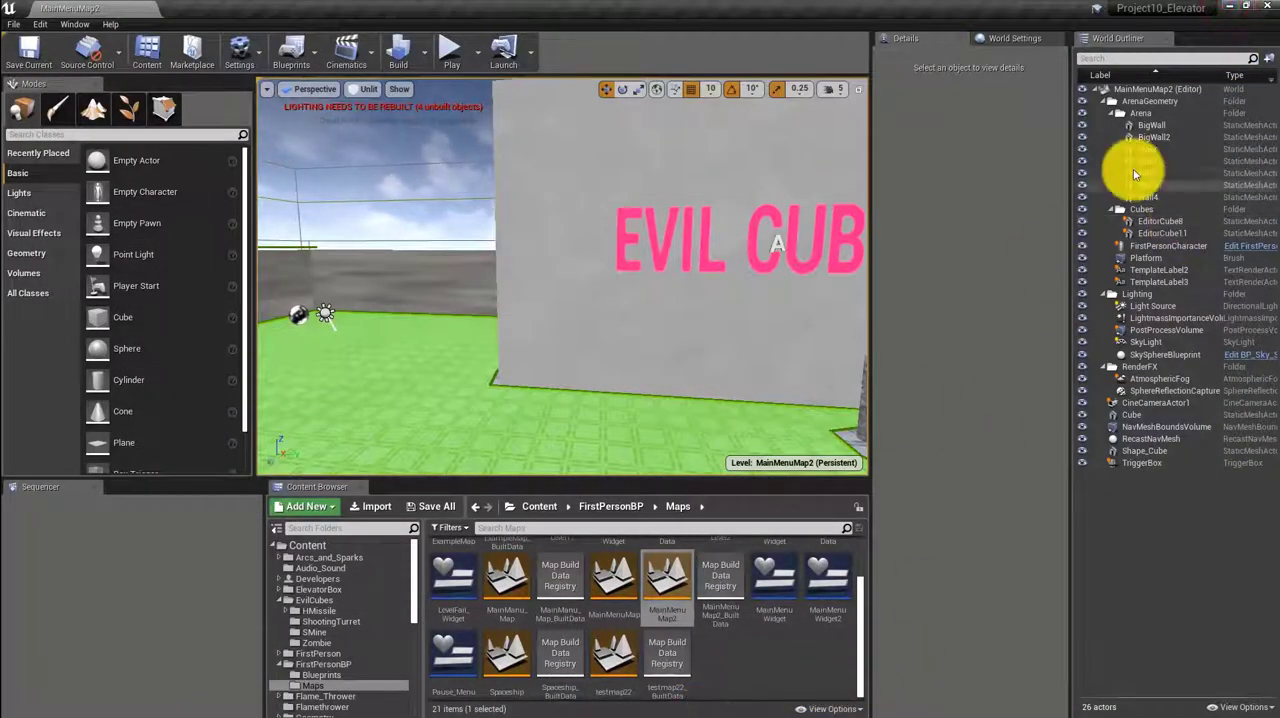
pyautogui.click(1233, 9)
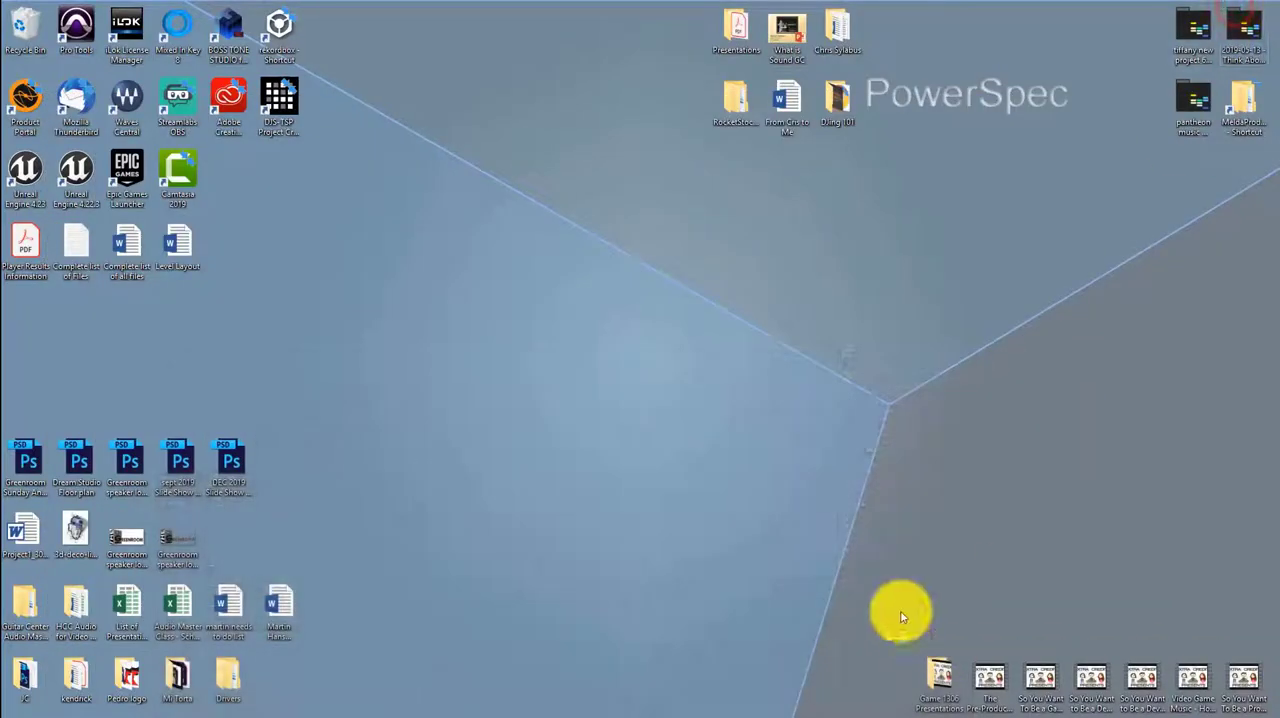
pyautogui.moveTo(509, 712)
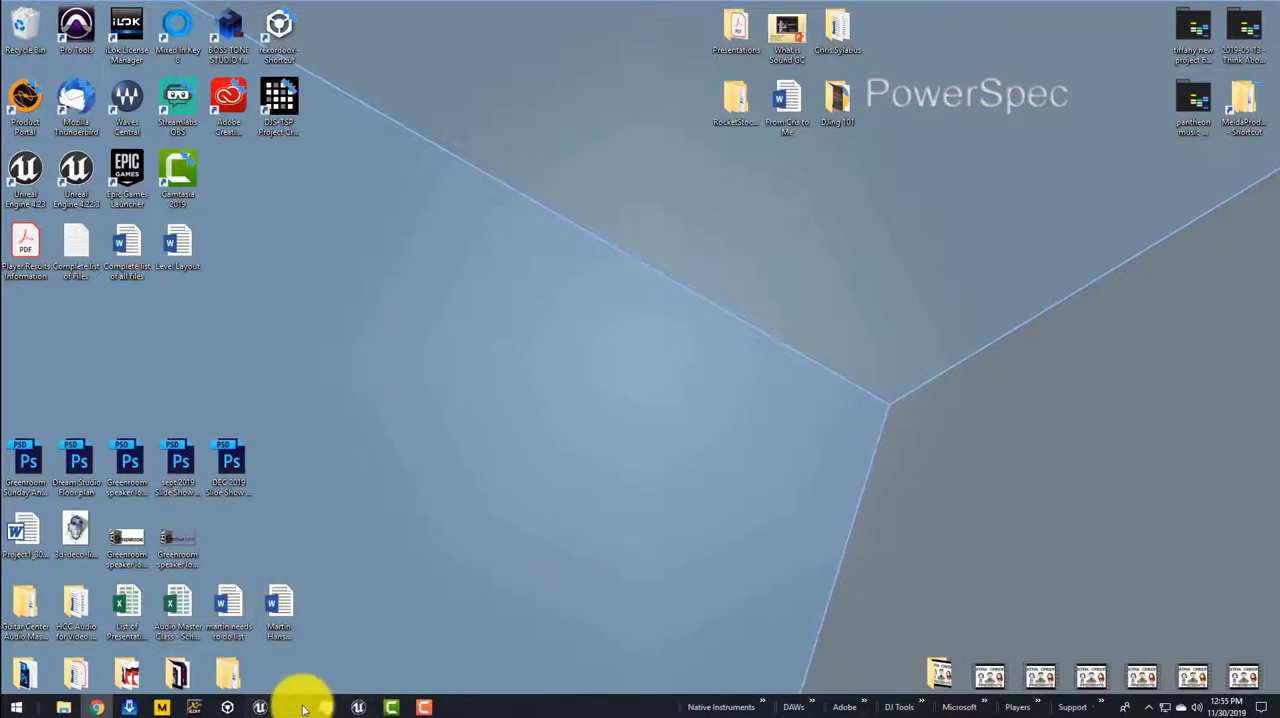
pyautogui.click(300, 708)
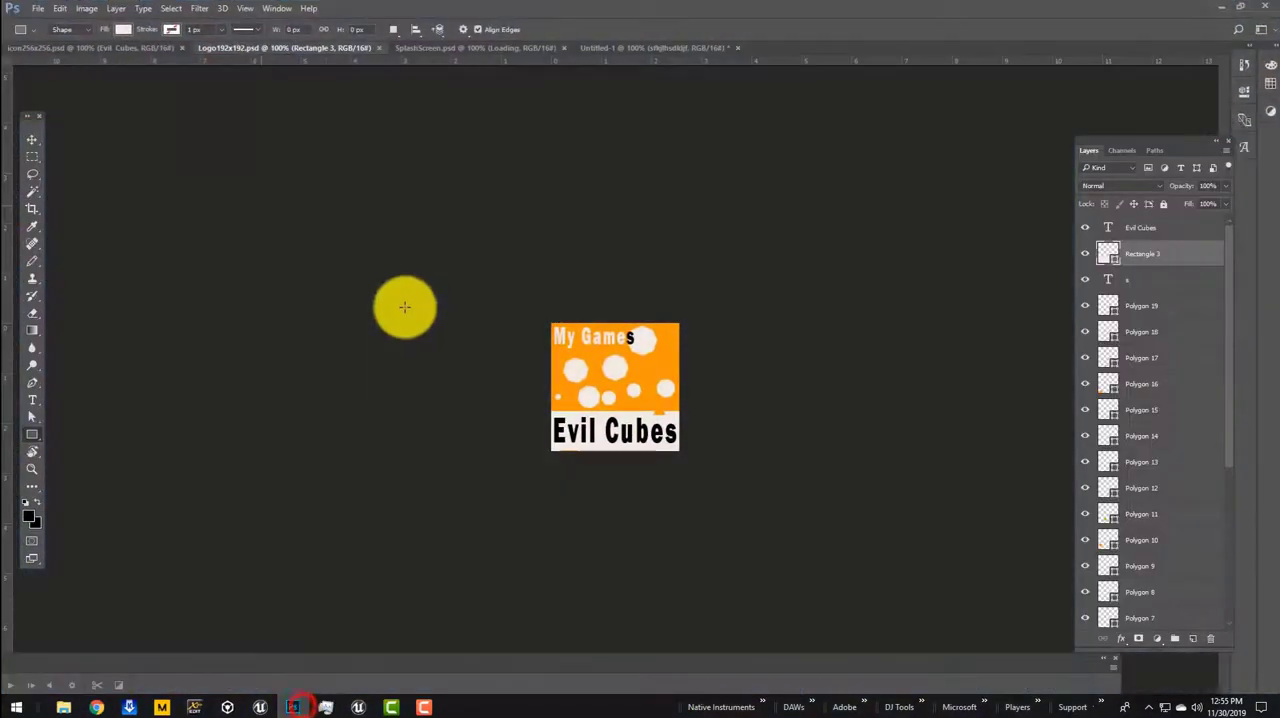
pyautogui.click(40, 48)
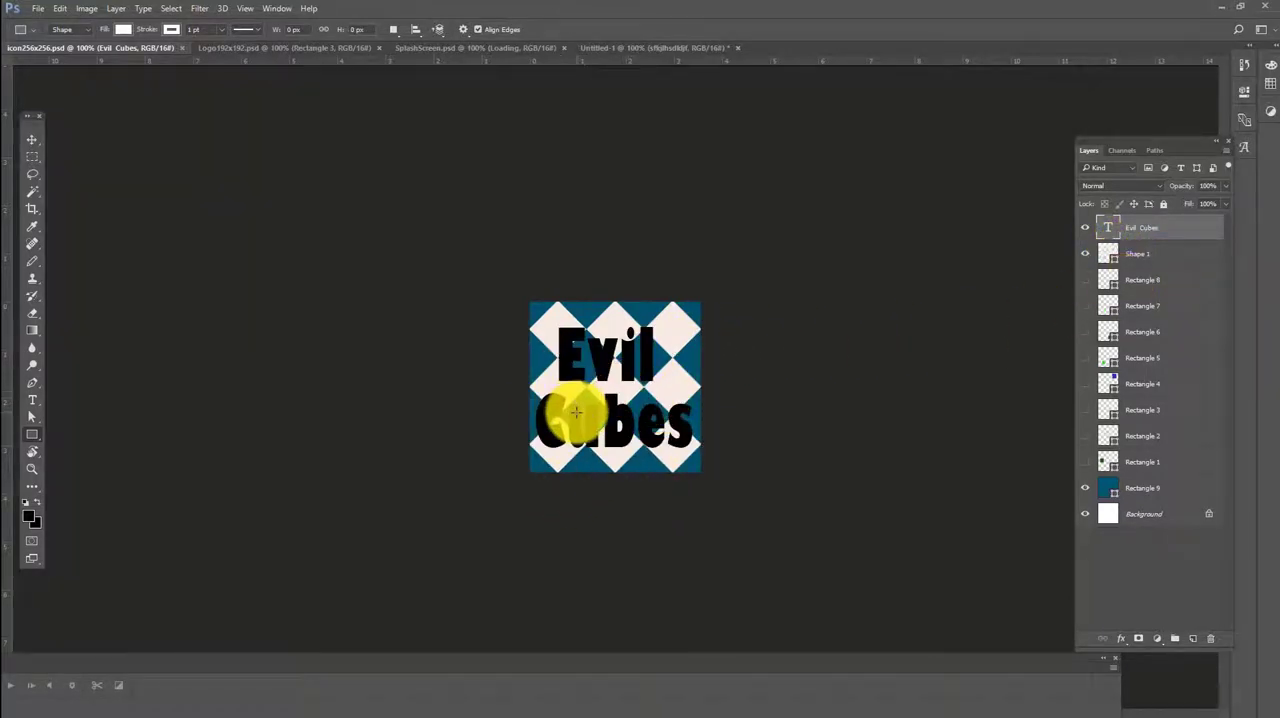
pyautogui.click(271, 48)
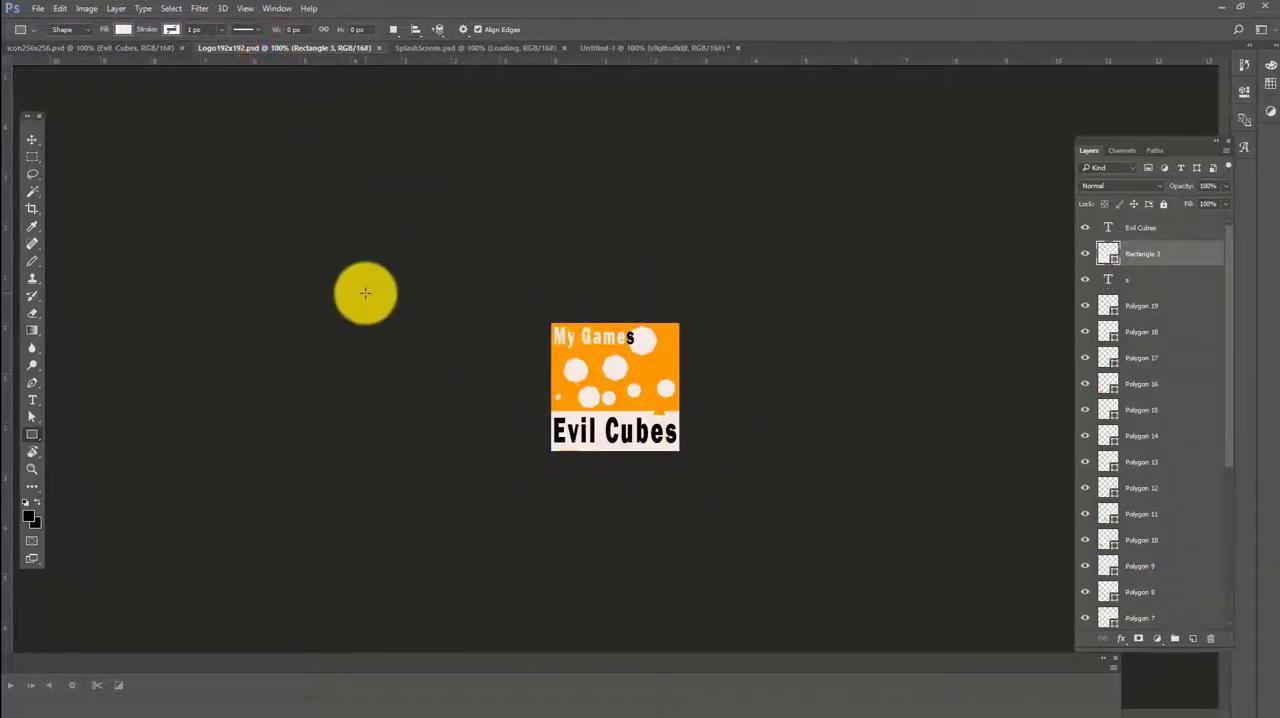
pyautogui.click(126, 48)
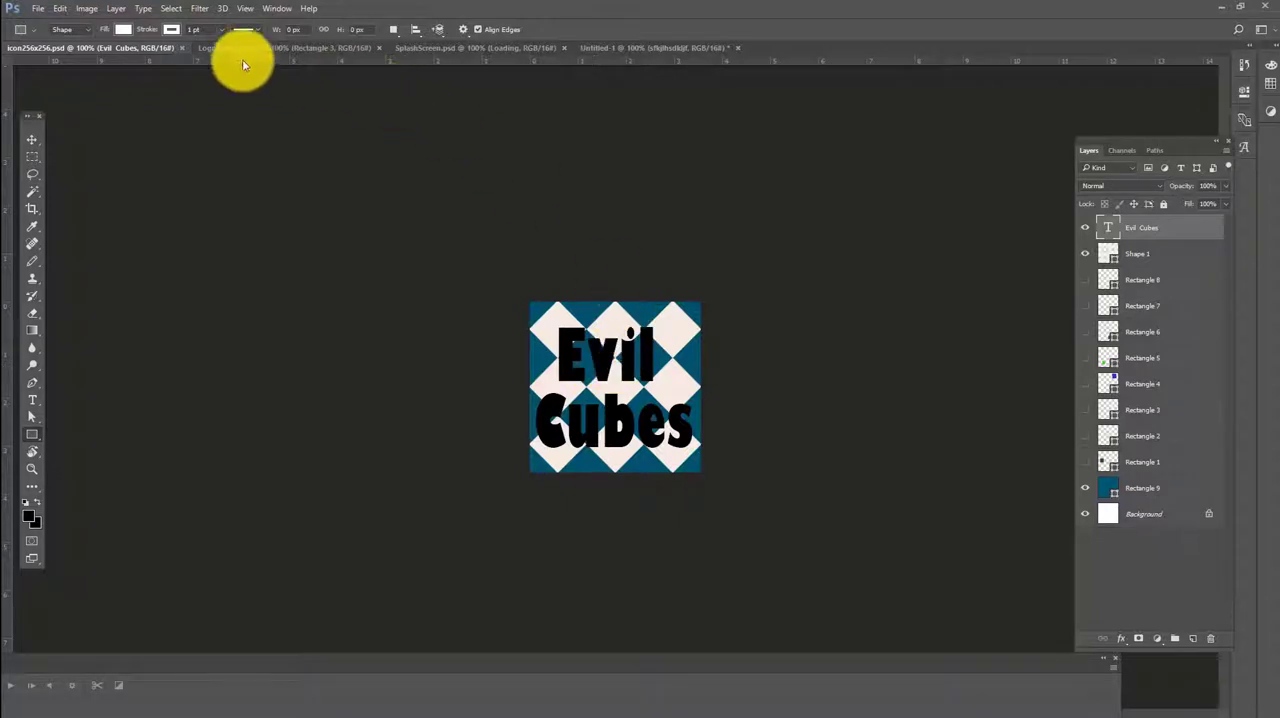
pyautogui.click(37, 8)
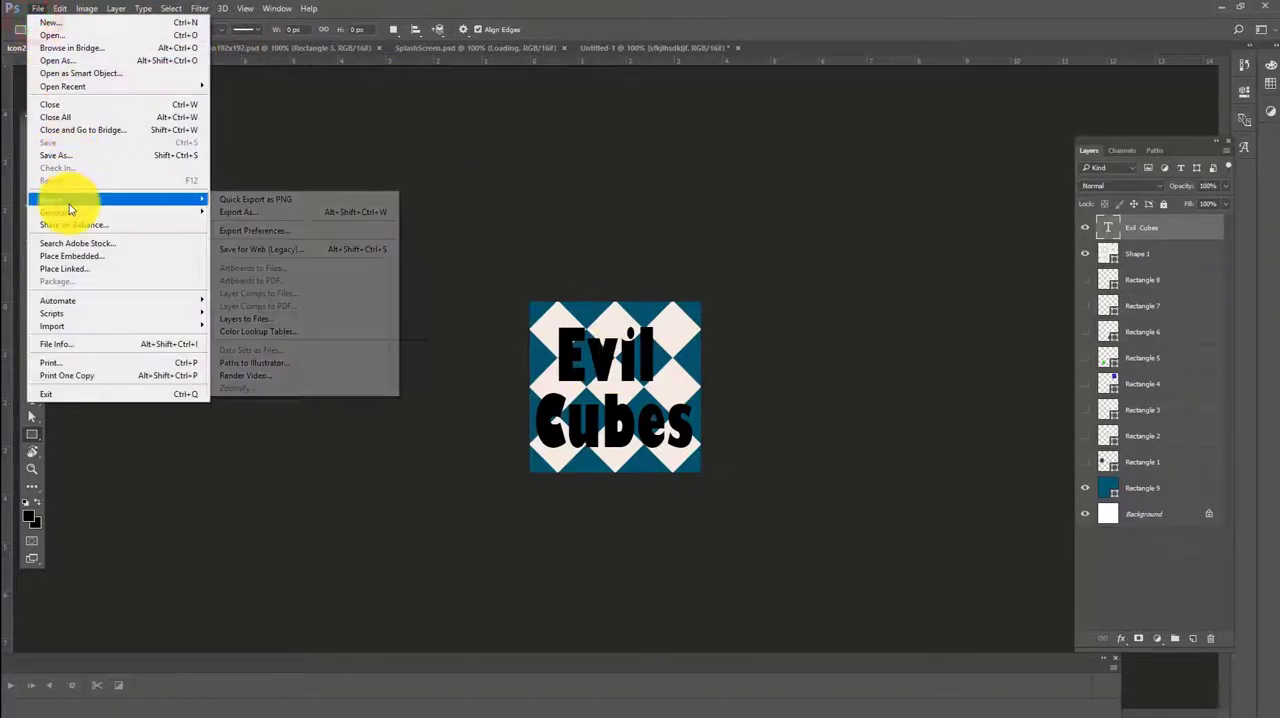
pyautogui.click(60, 155)
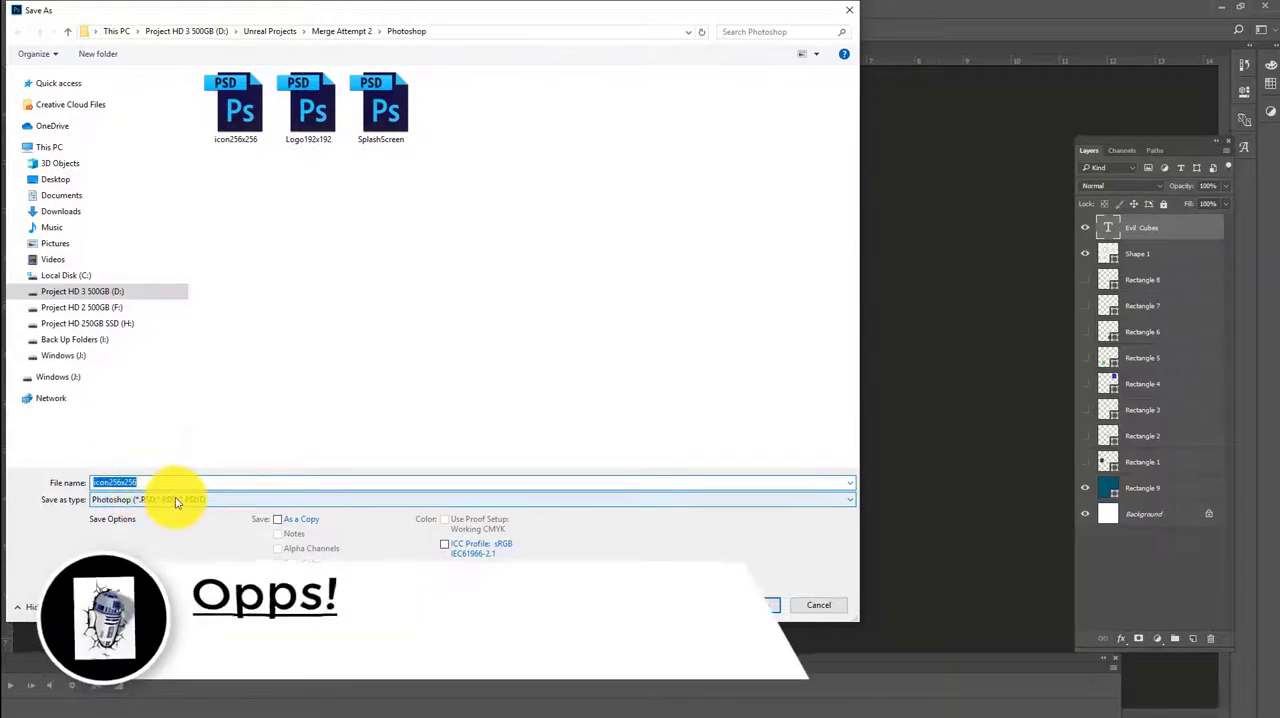
pyautogui.click(175, 498)
pyautogui.click(165, 572)
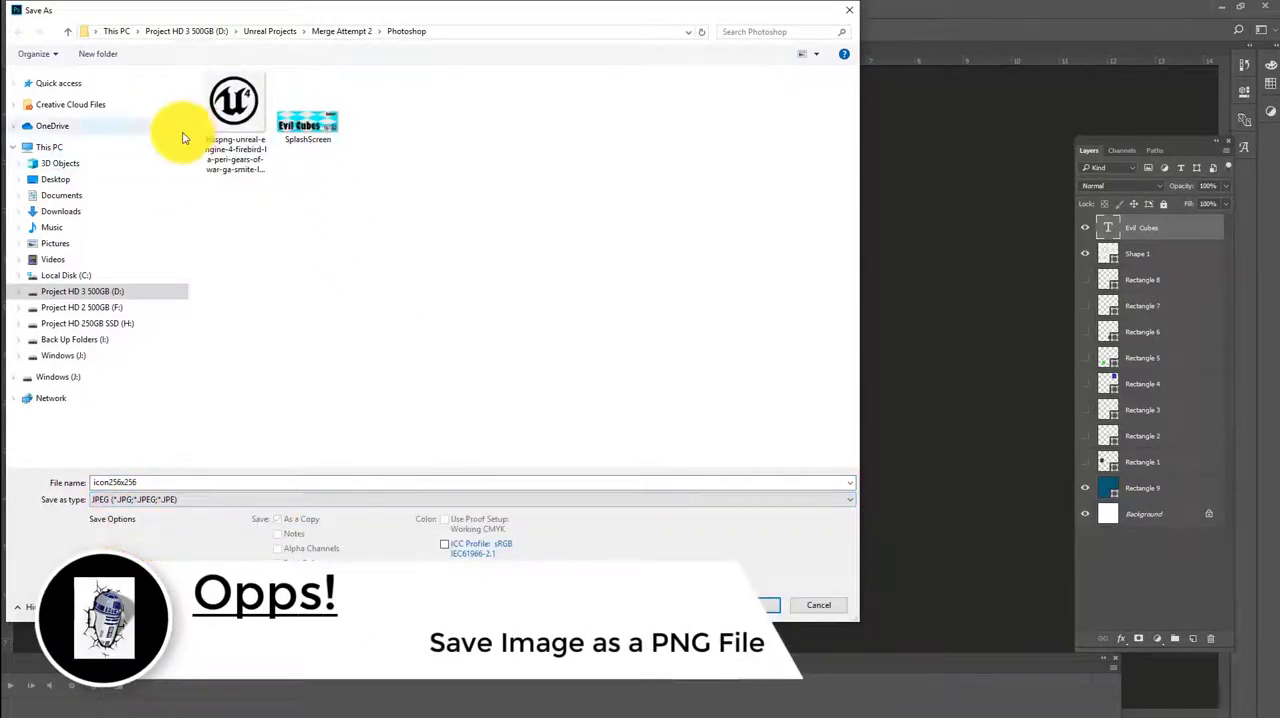
pyautogui.click(850, 10)
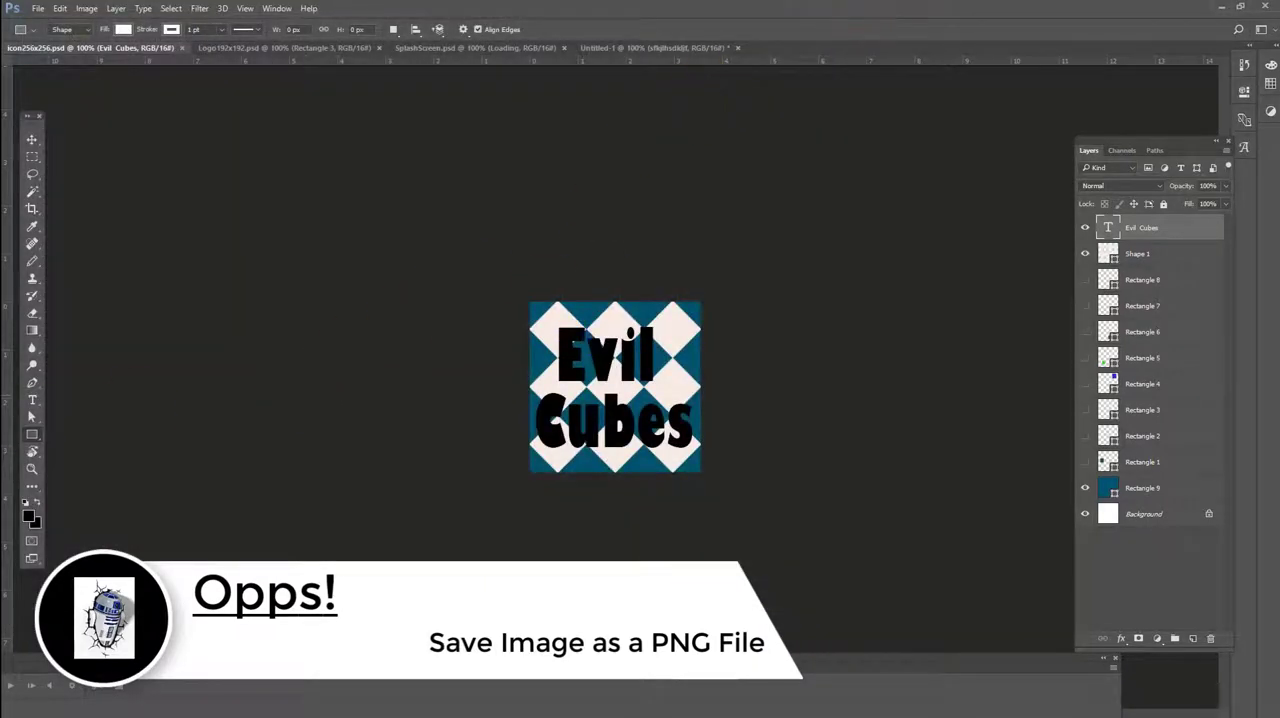
# Switch to the web browser and search Google for "png to ico" in a new tab
pyautogui.moveTo(0, 185); pyautogui.dragTo(522, 1)
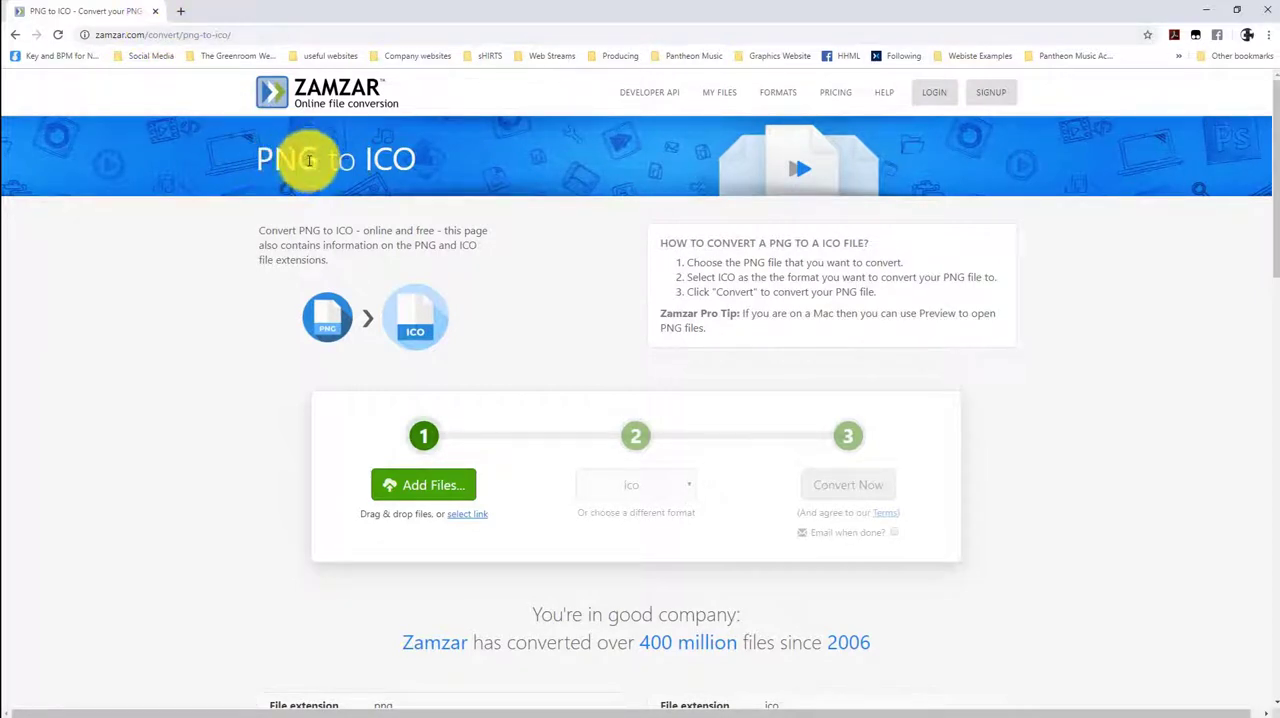
pyautogui.click(180, 11)
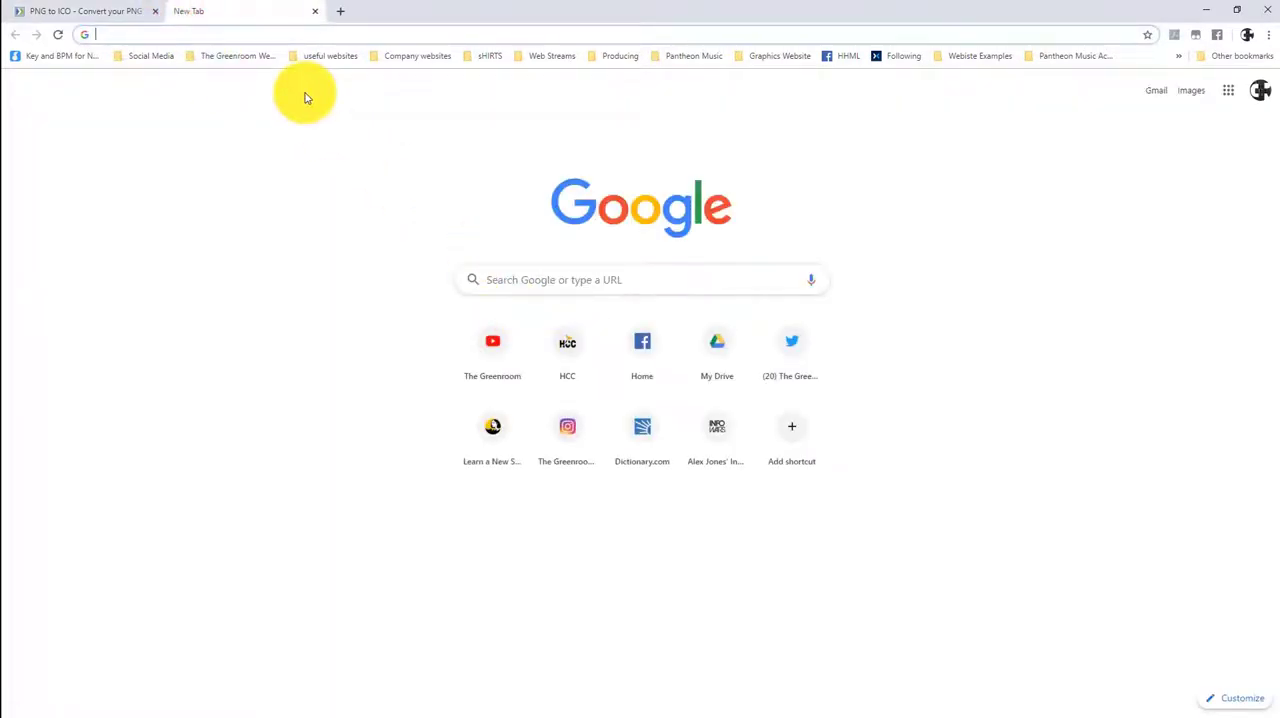
pyautogui.write('png')
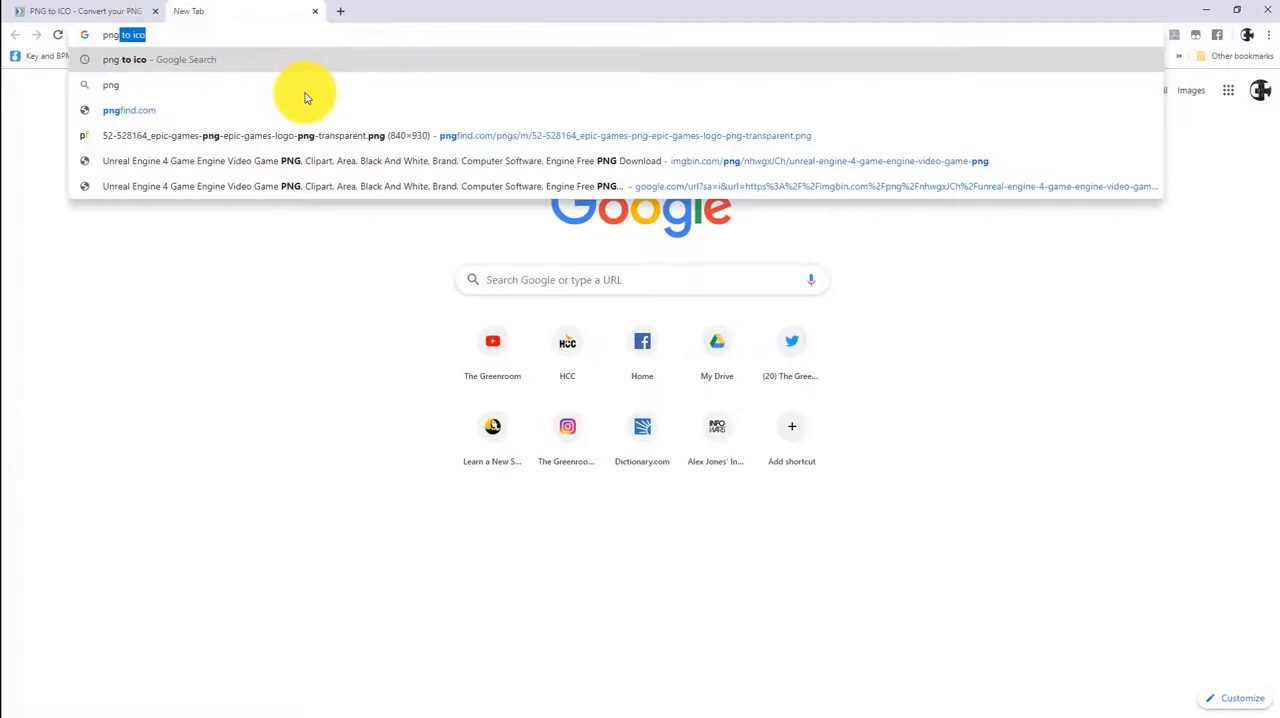
pyautogui.press('Return')
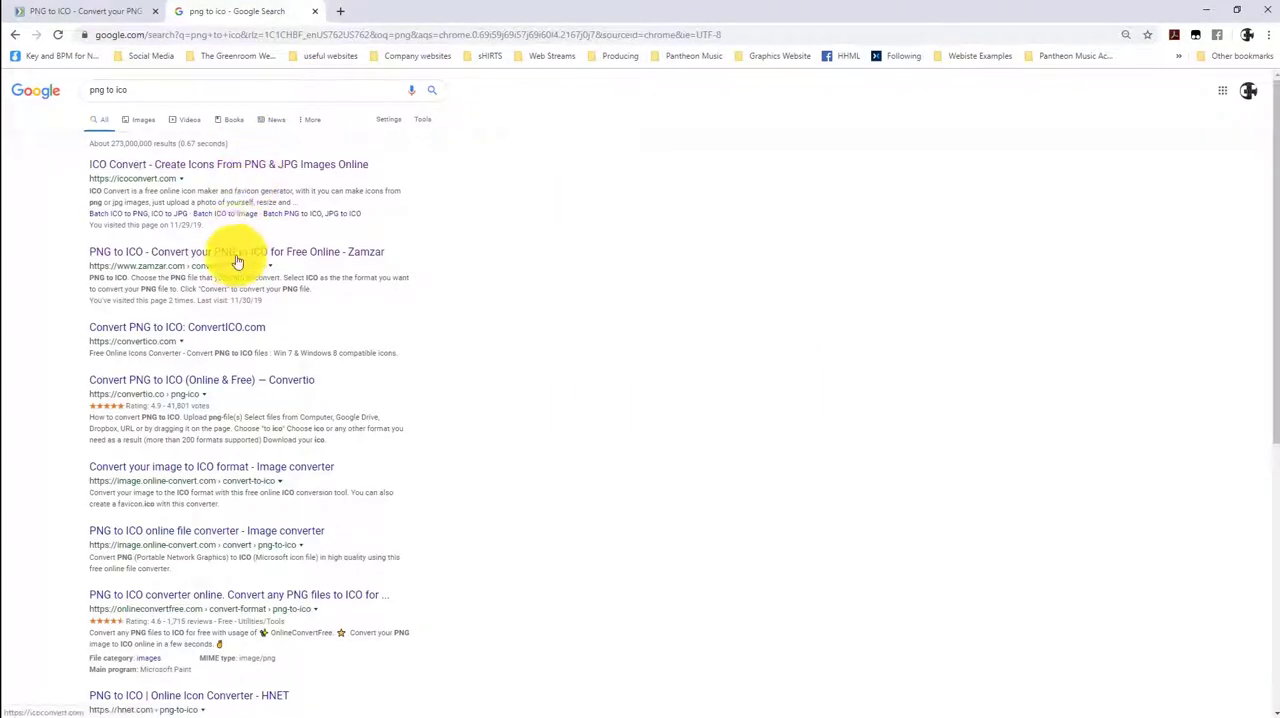
pyautogui.click(237, 251)
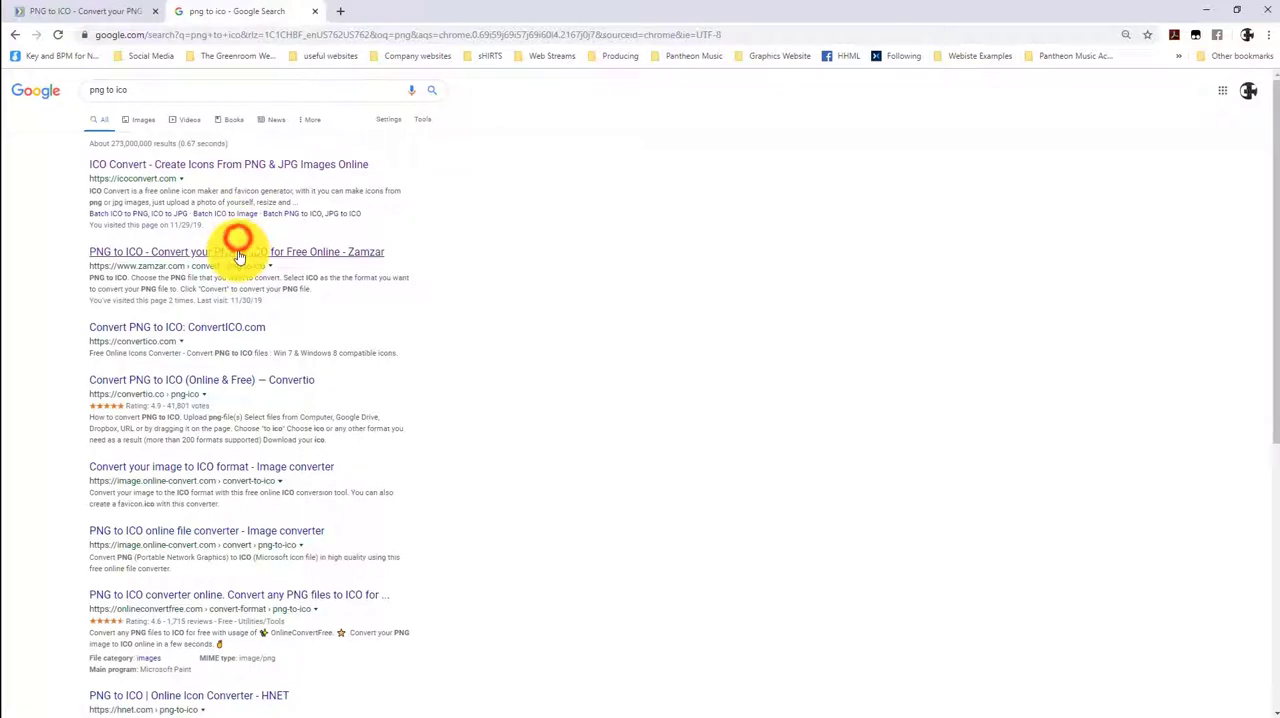
# Convert icon256x256.png from the Merge Attempt 1 Photoshop folder to ICO on the Zamzar page and download the converted file
pyautogui.click(71, 12)
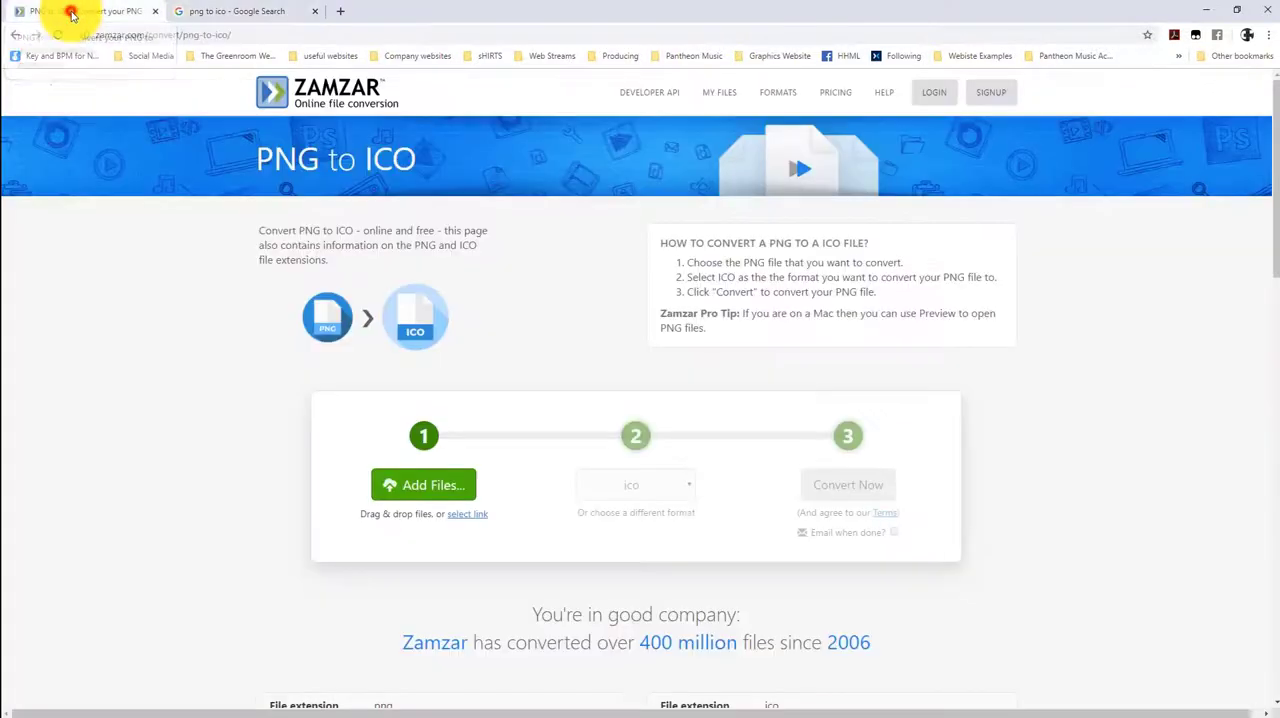
pyautogui.click(452, 498)
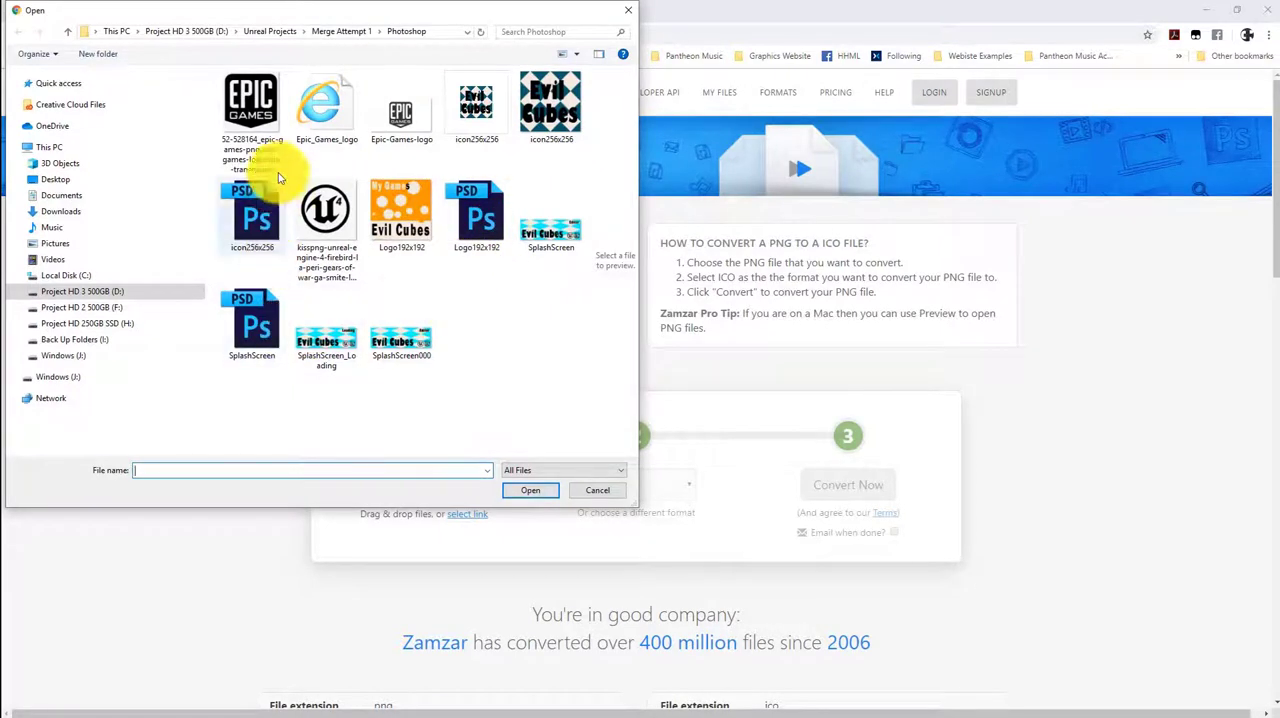
pyautogui.click(557, 121)
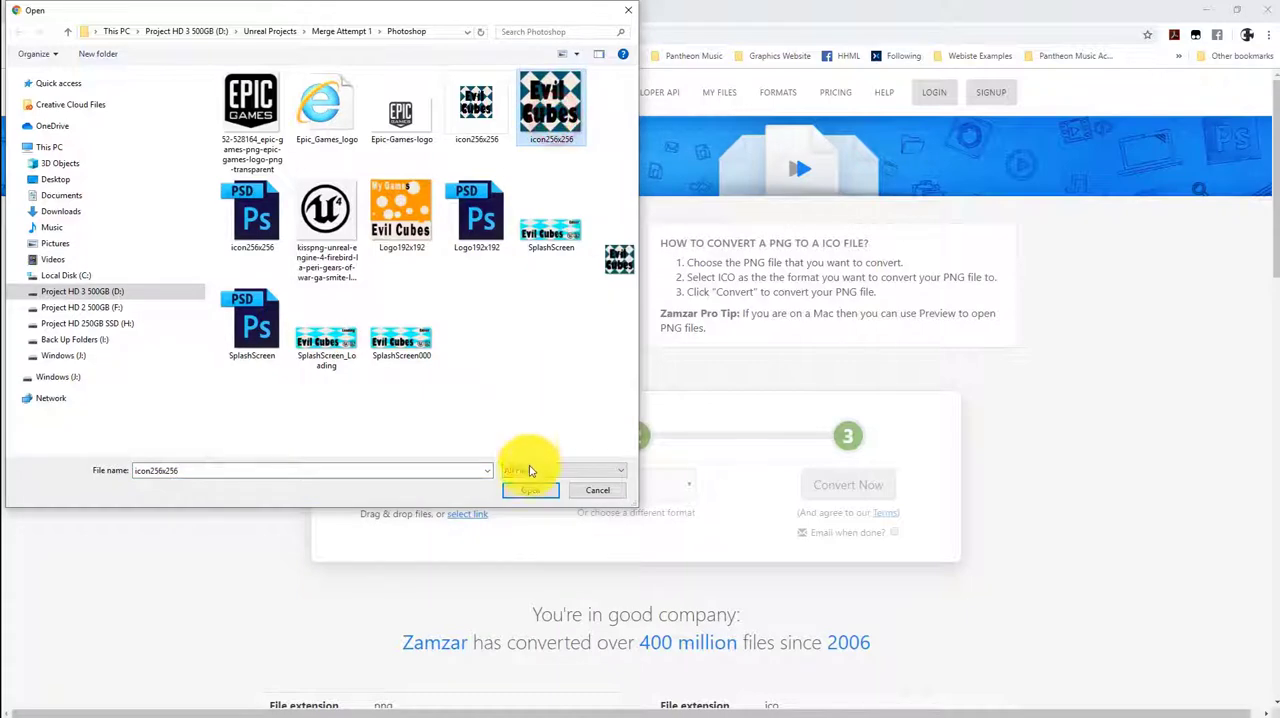
pyautogui.click(530, 490)
pyautogui.click(528, 494)
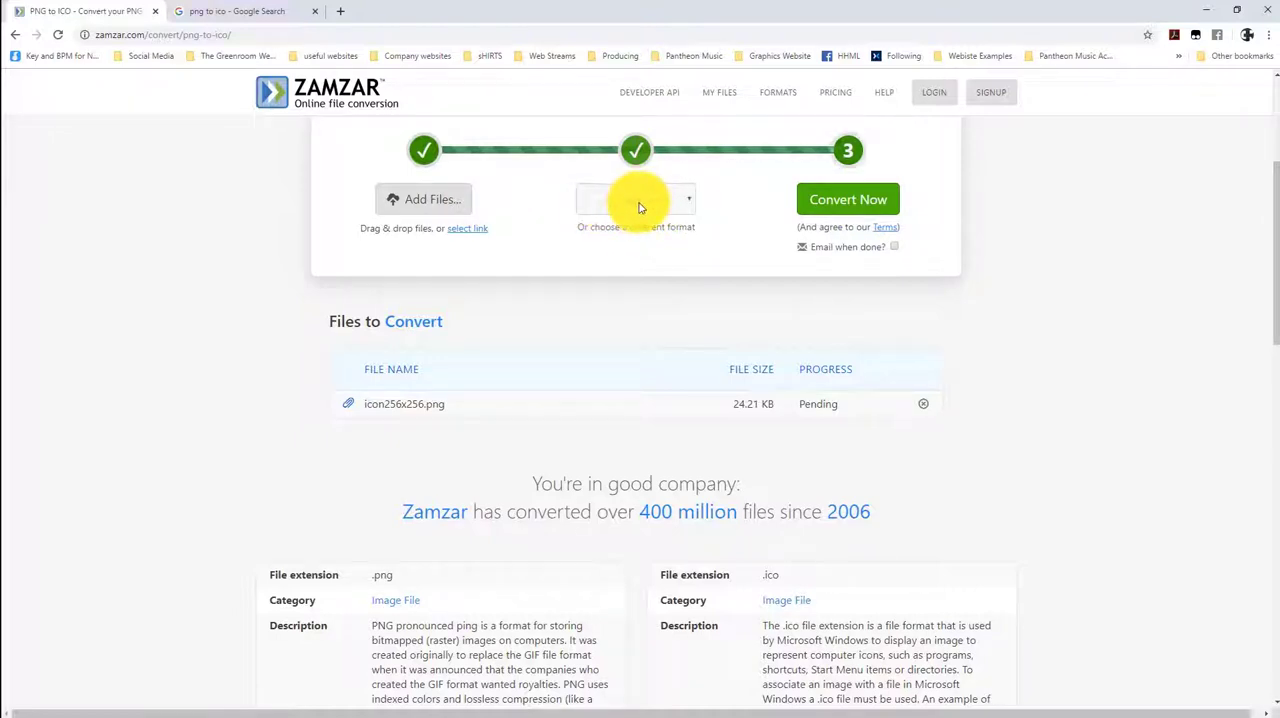
pyautogui.click(849, 203)
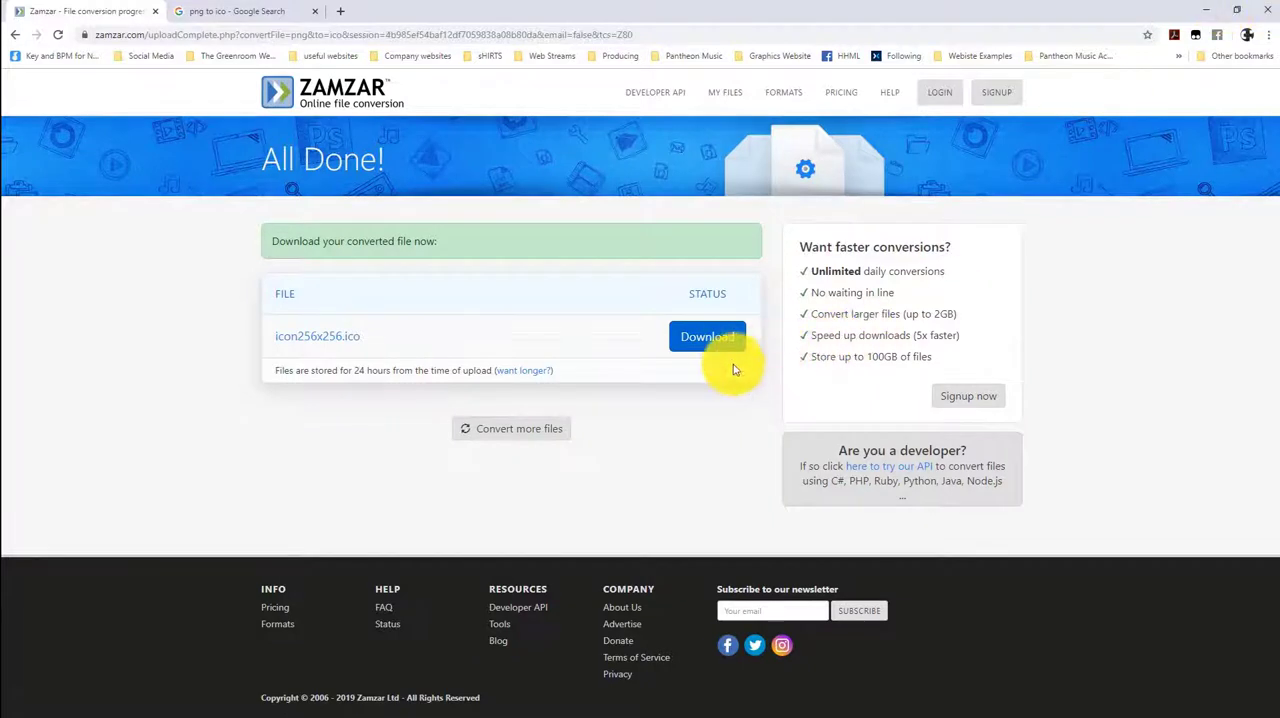
pyautogui.click(727, 336)
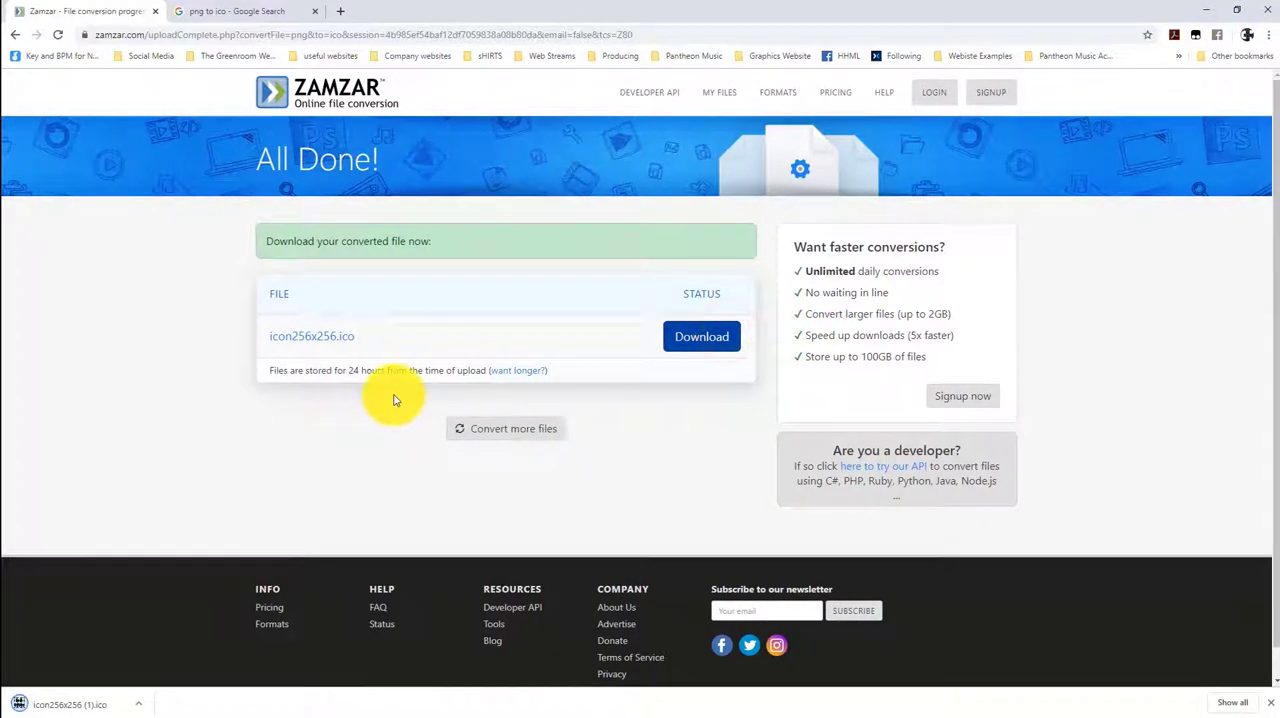
# Minimize the browser and Photoshop, then open the Unreal Projects > Merge Attempt 2 > Photoshop folder on drive D: in File Explorer
pyautogui.click(1205, 8)
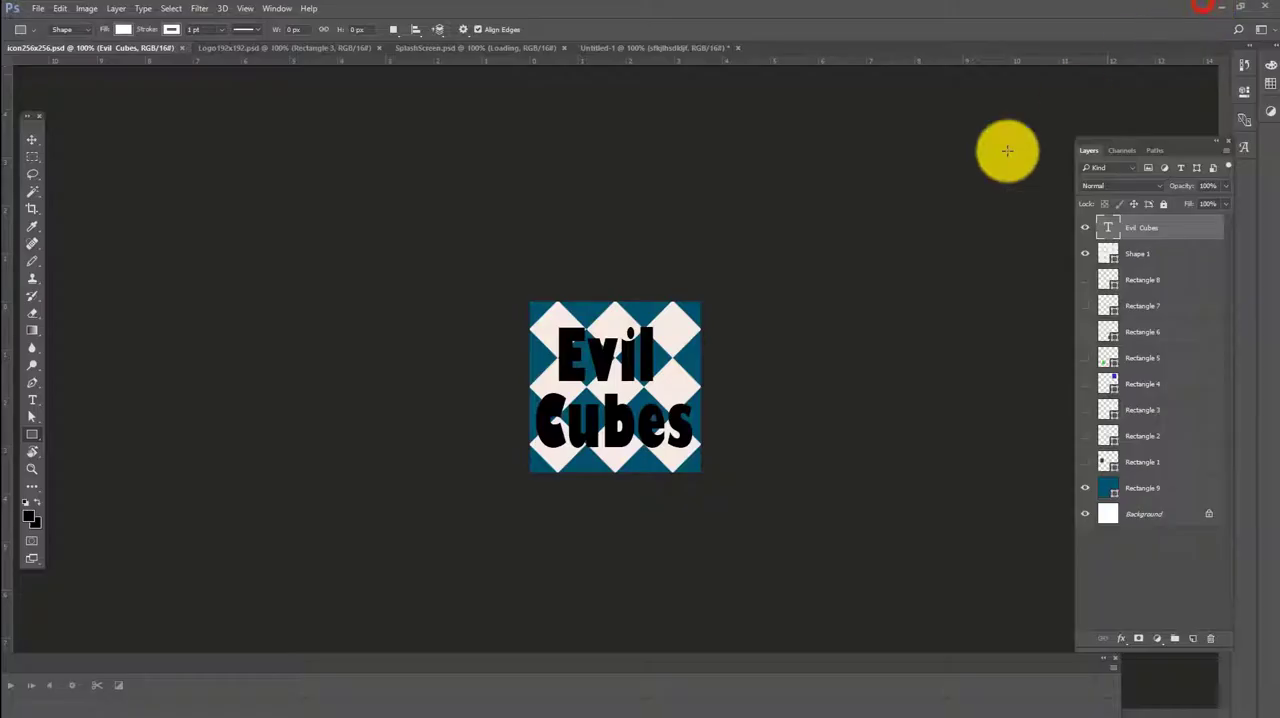
pyautogui.click(1219, 8)
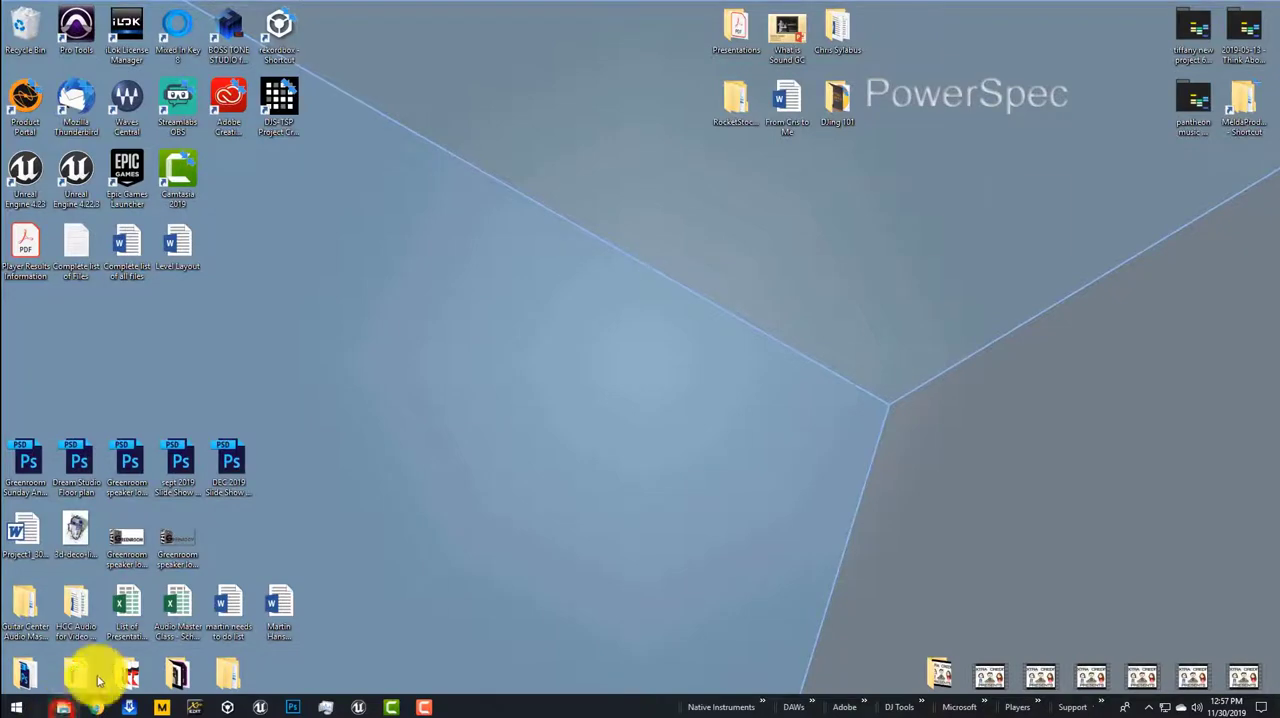
pyautogui.click(70, 704)
pyautogui.click(330, 482)
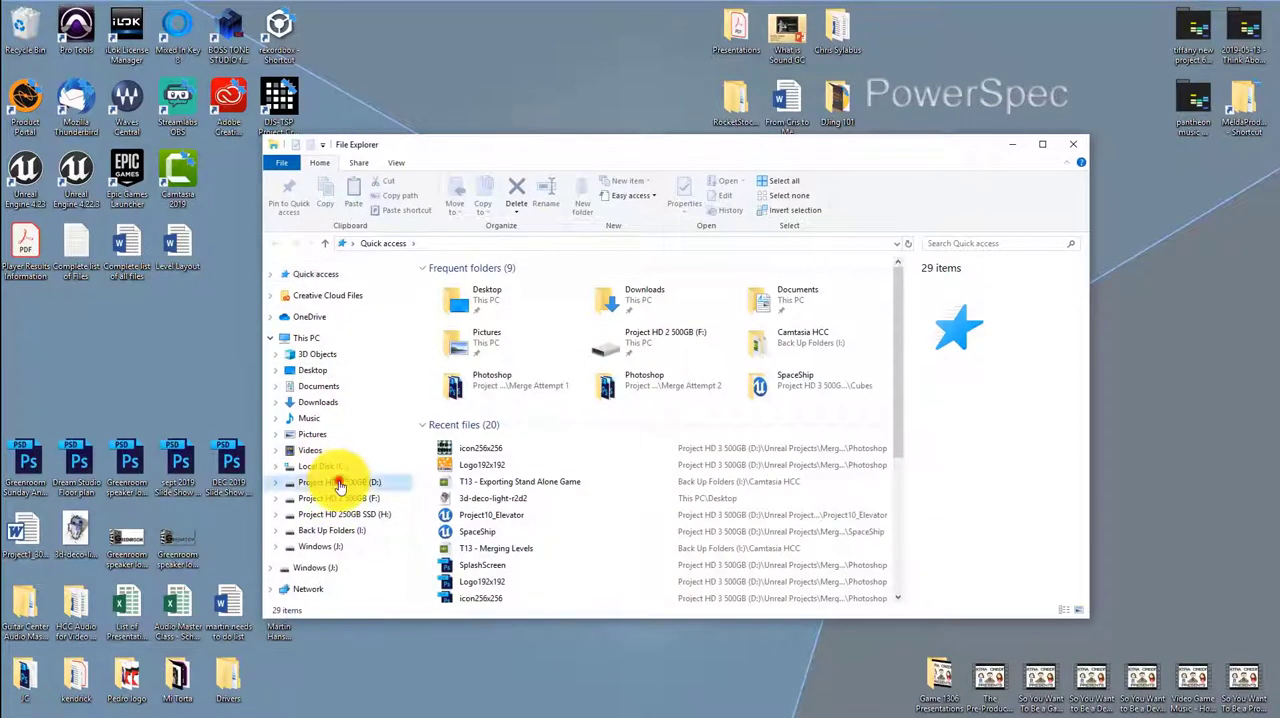
pyautogui.doubleClick(466, 297)
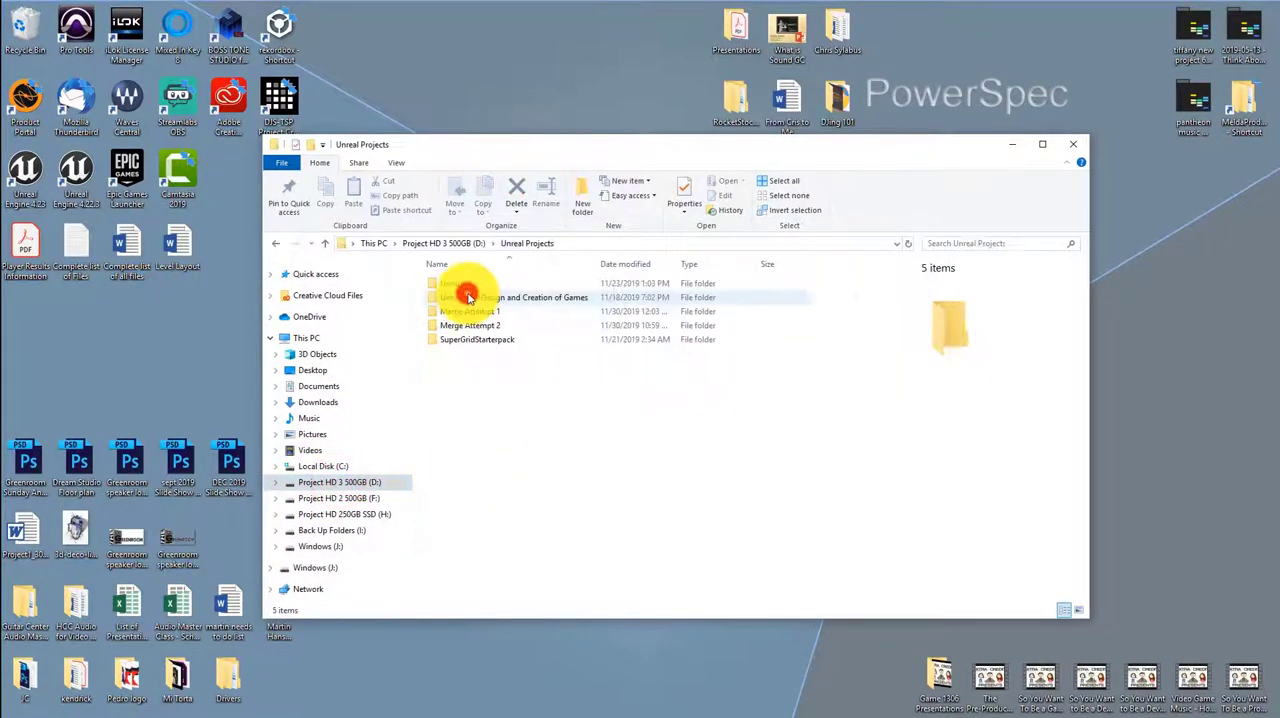
pyautogui.doubleClick(505, 327)
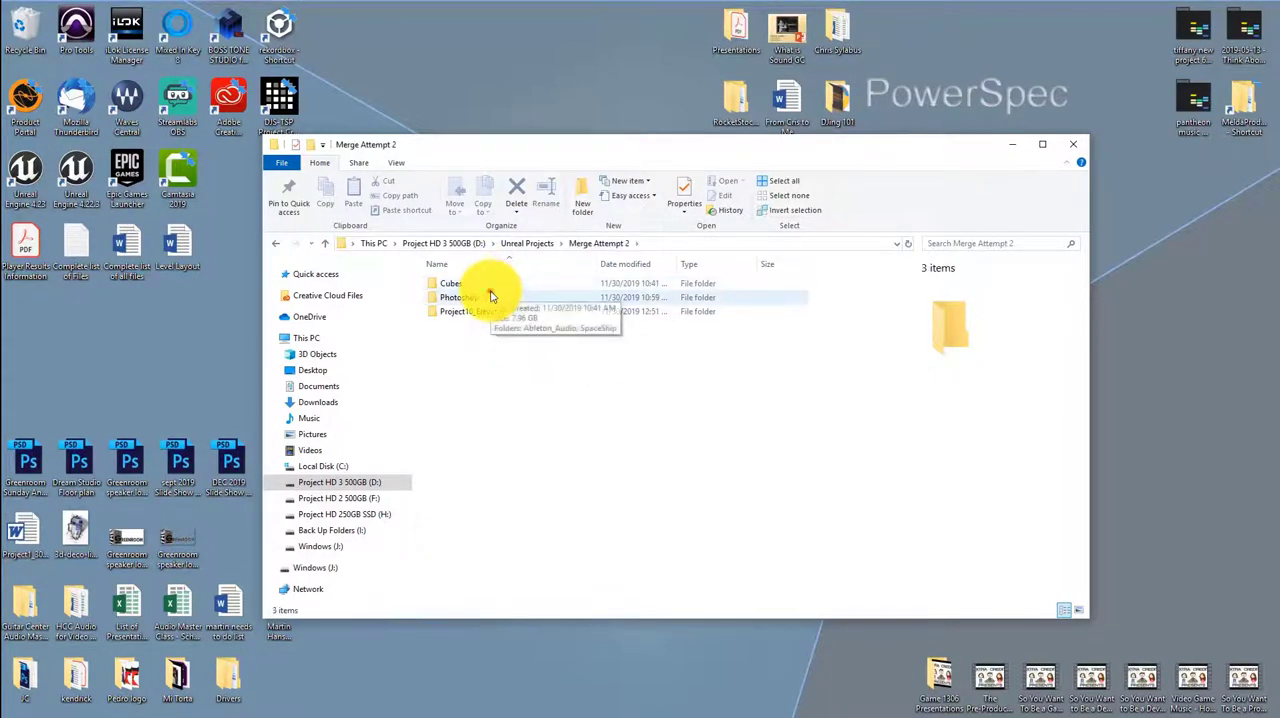
pyautogui.doubleClick(490, 296)
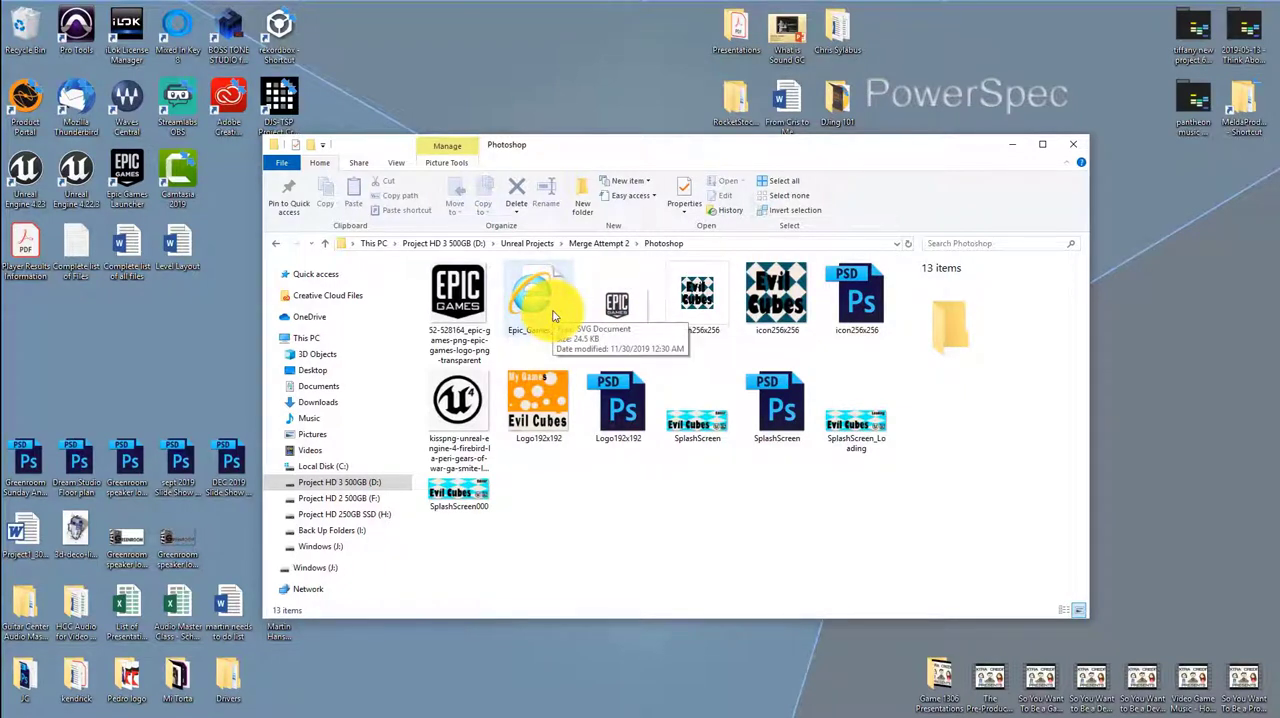
# Check the file type of the smaller icon256x256 image in its properties, then close them
pyautogui.rightClick(697, 318)
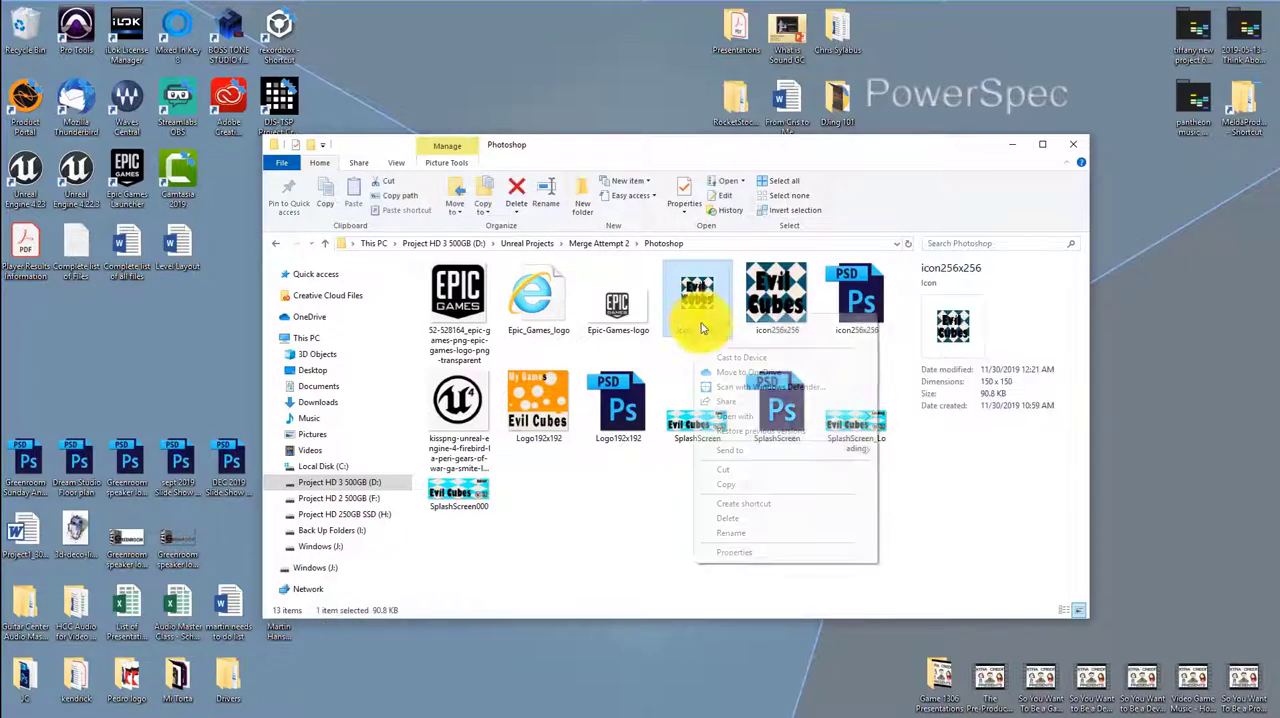
pyautogui.click(757, 558)
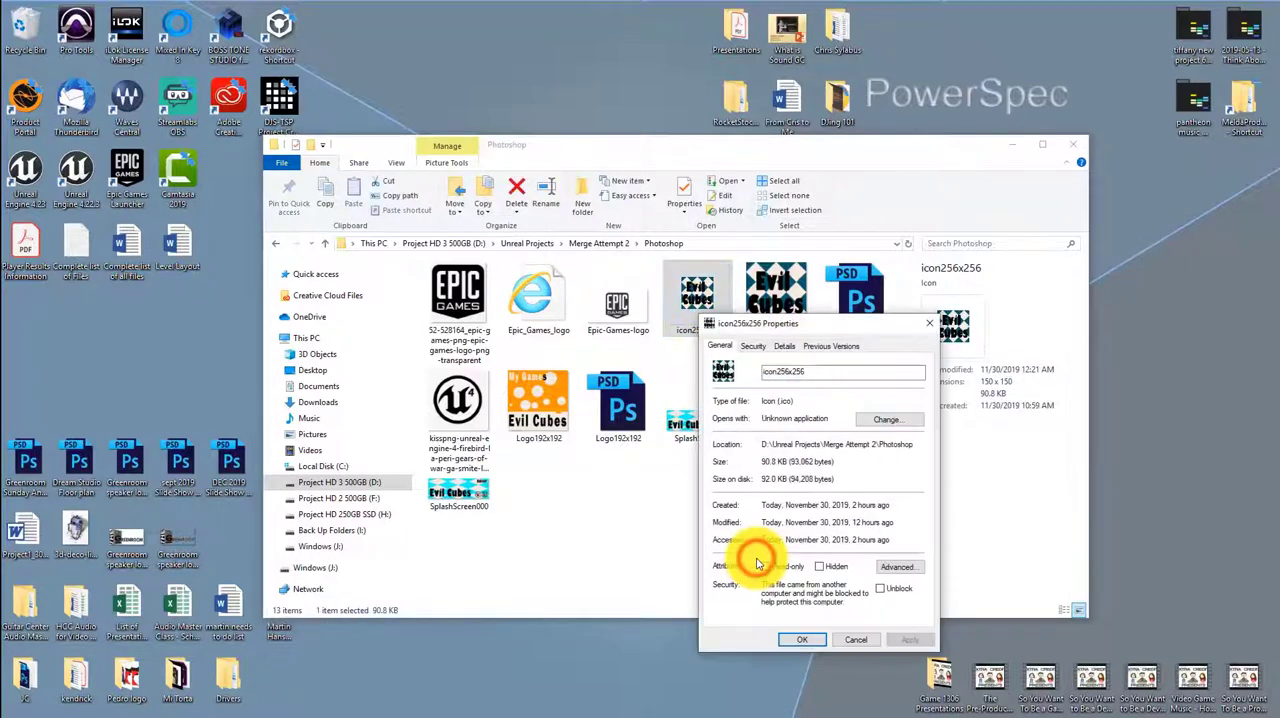
pyautogui.moveTo(797, 400); pyautogui.dragTo(760, 400)
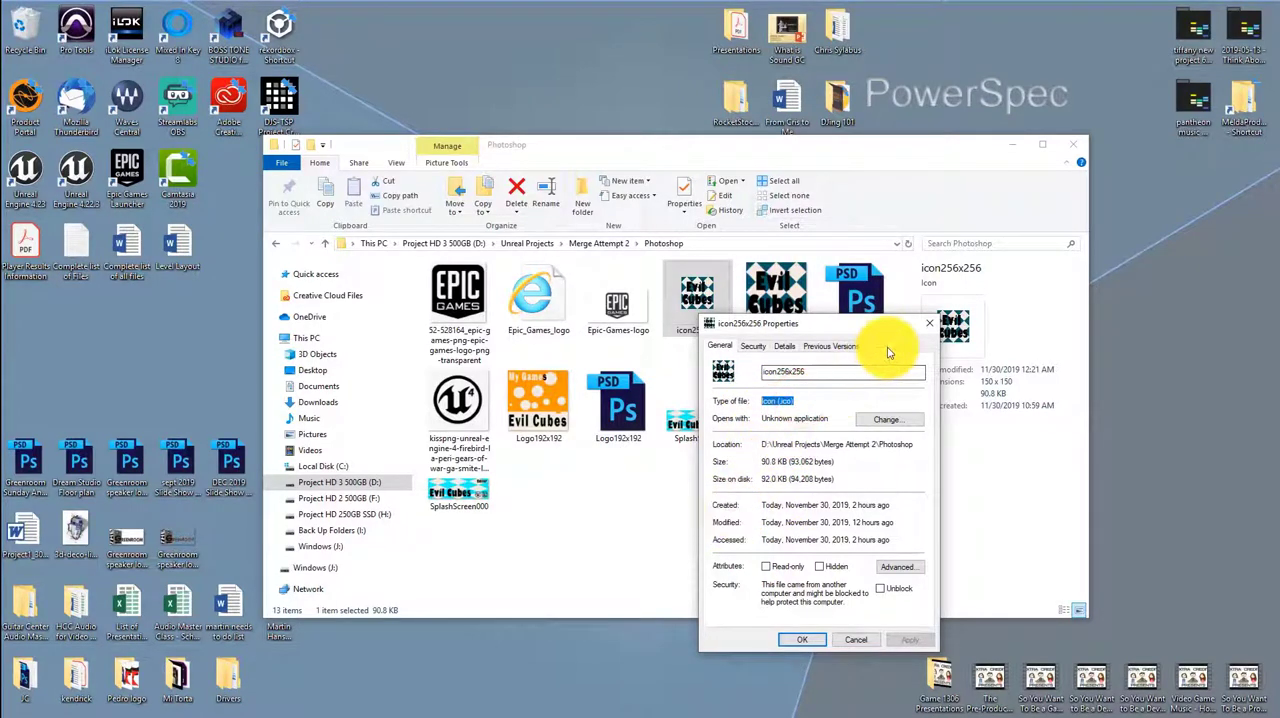
pyautogui.click(926, 323)
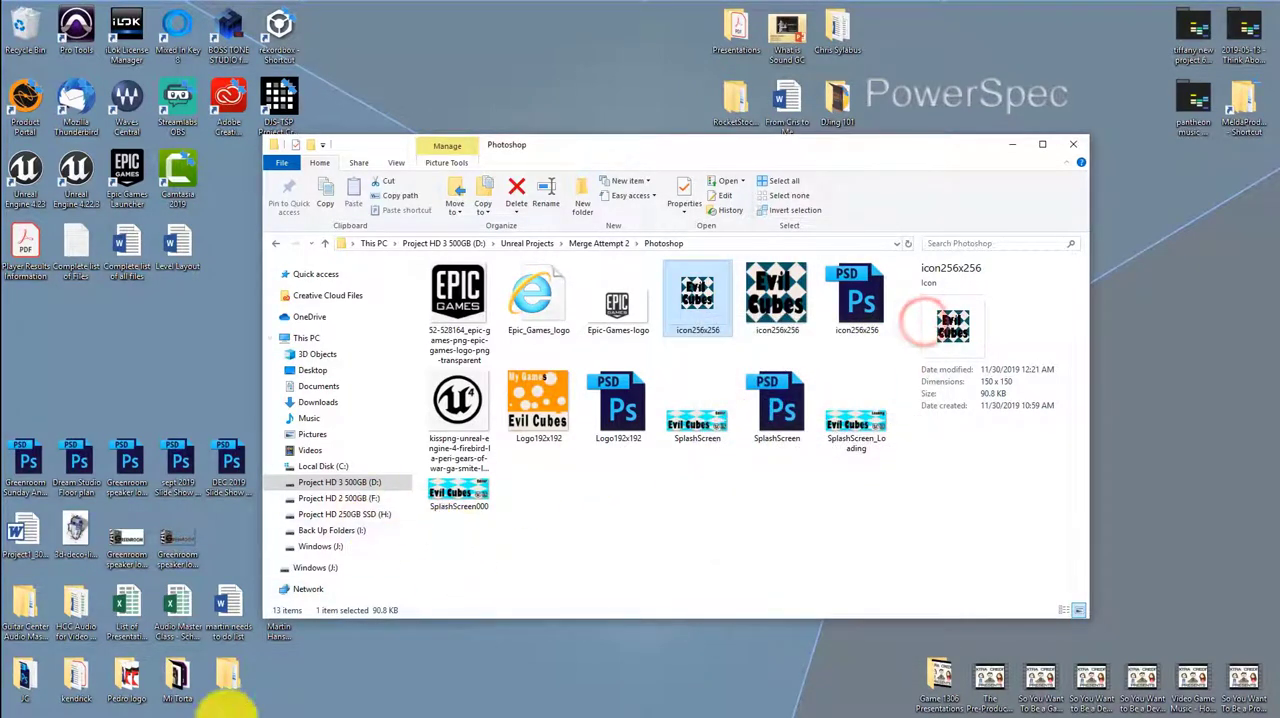
# Switch to the Unreal Editor and set the Game Icon in the project's Windows platform settings to icon256x256.ico
pyautogui.click(472, 688)
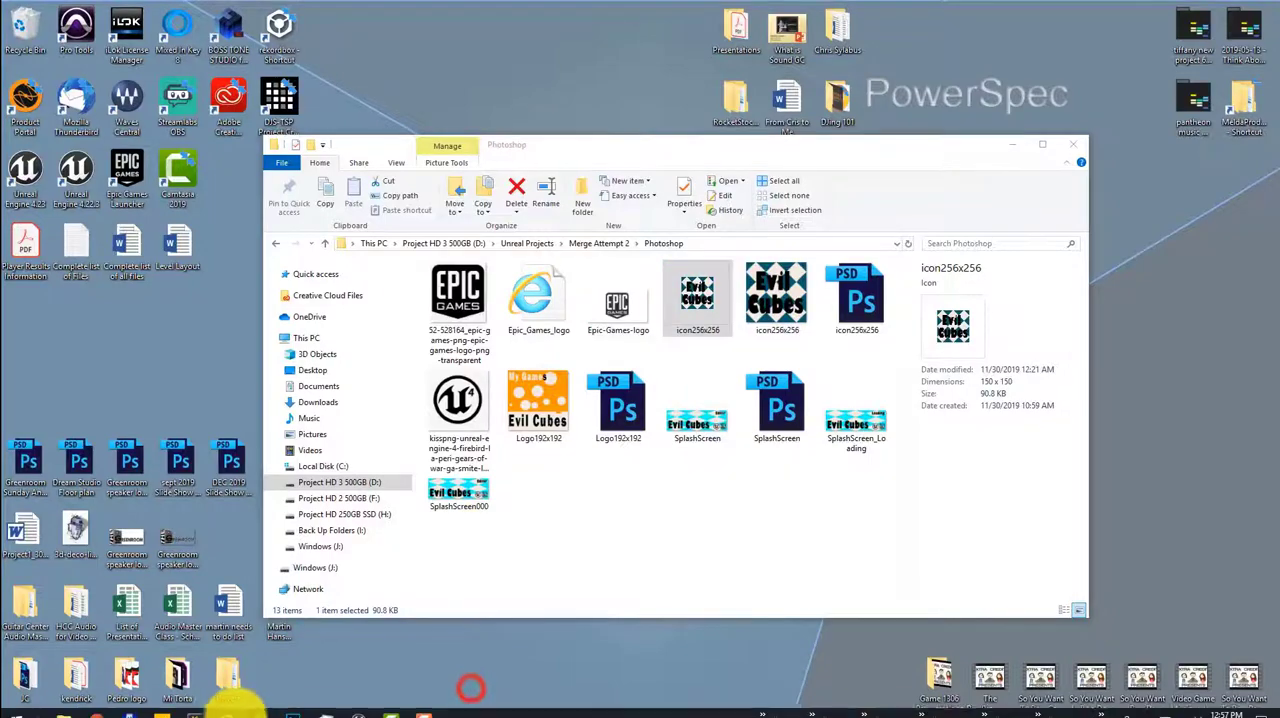
pyautogui.click(360, 707)
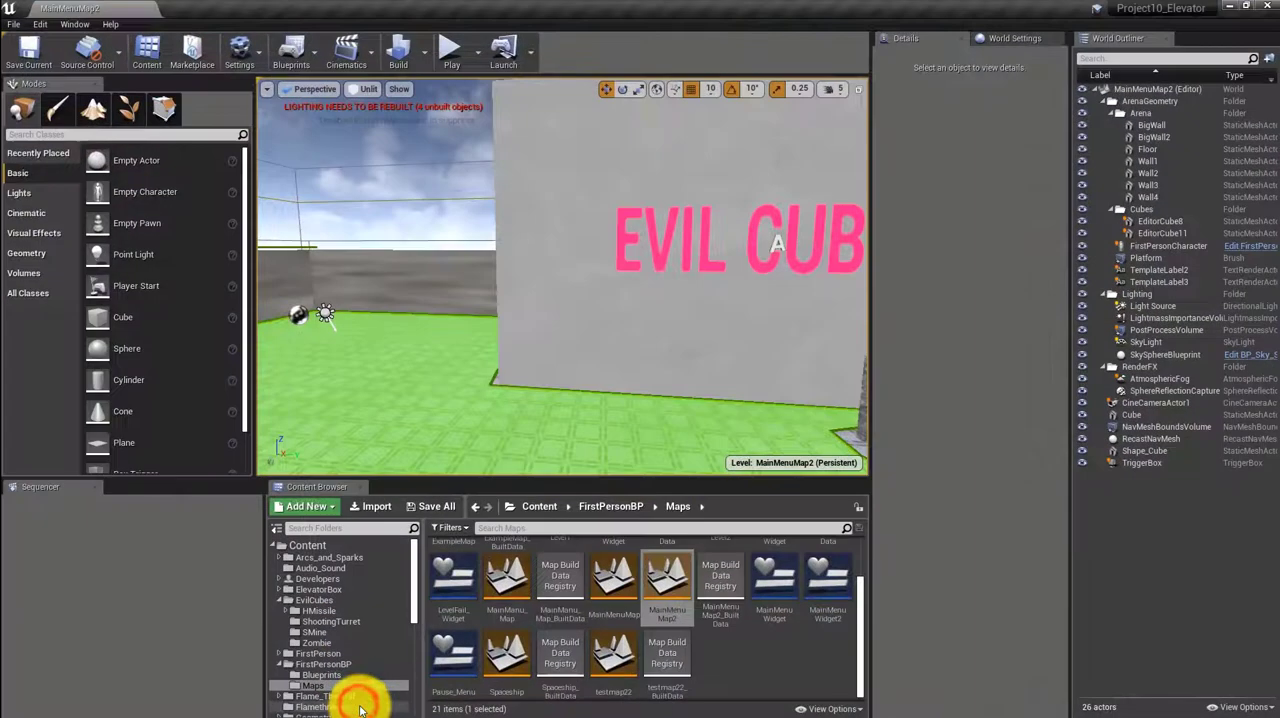
pyautogui.click(245, 50)
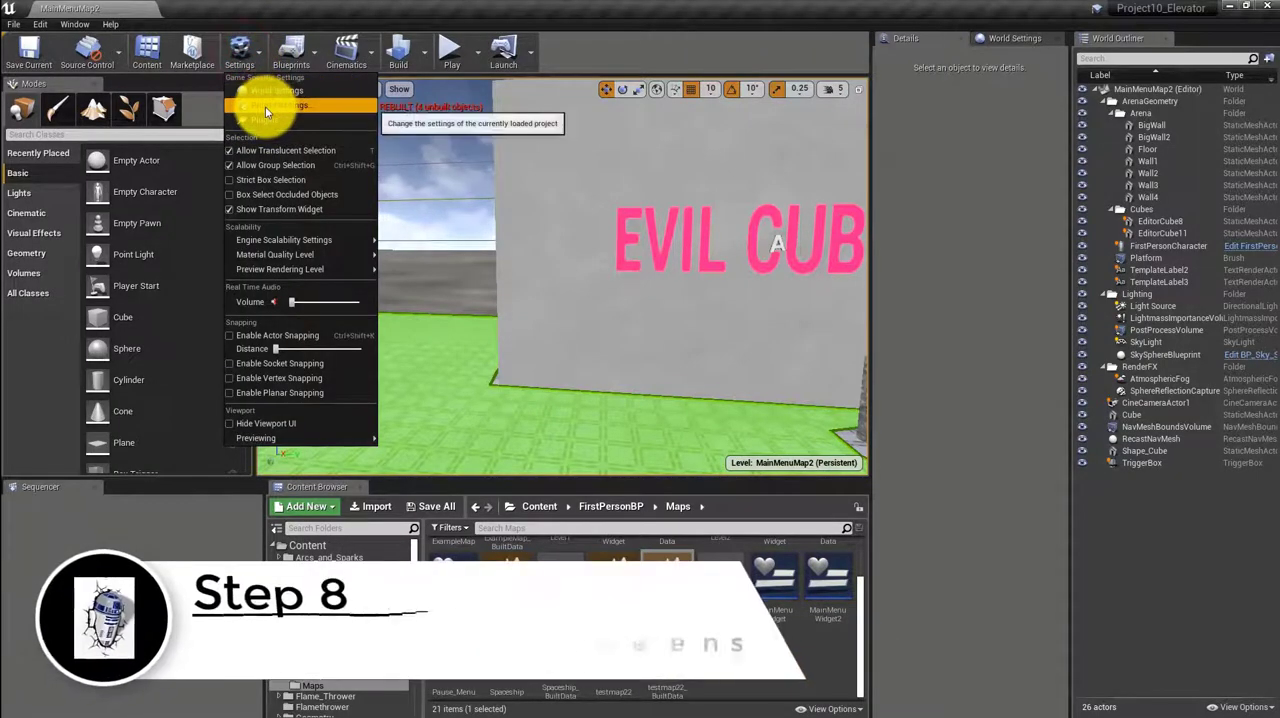
pyautogui.click(265, 106)
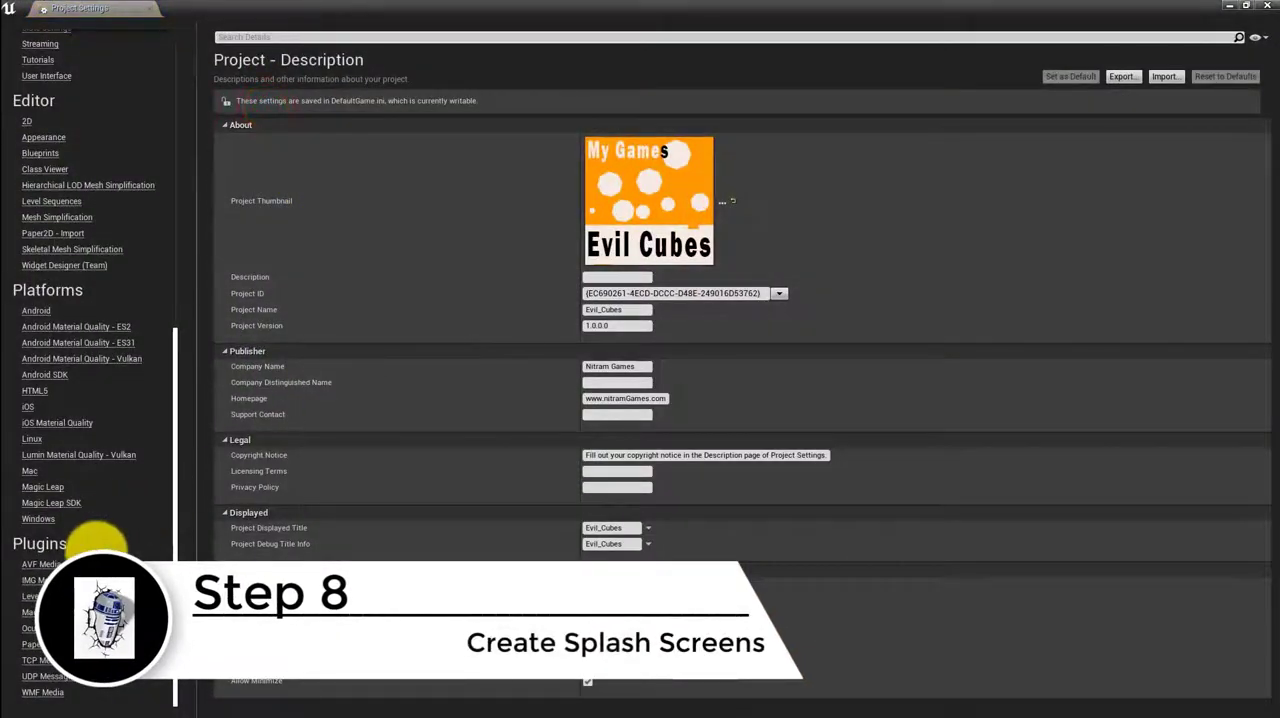
pyautogui.click(37, 521)
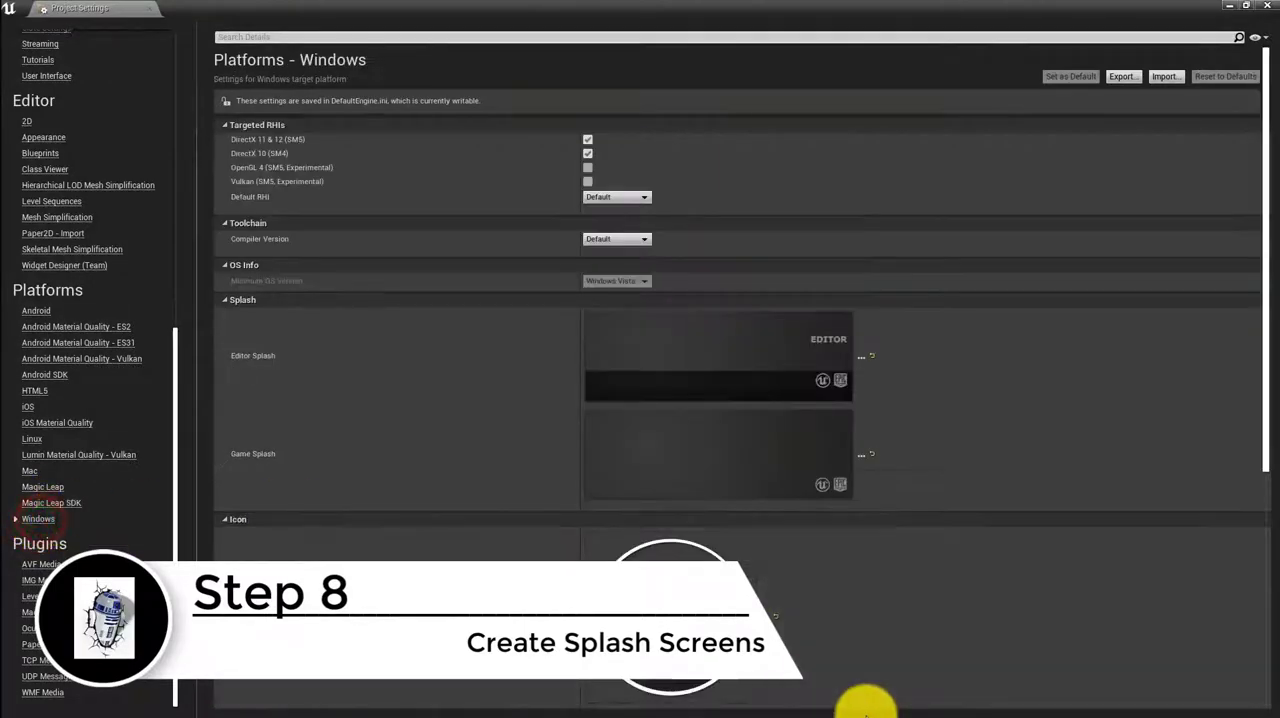
pyautogui.click(768, 614)
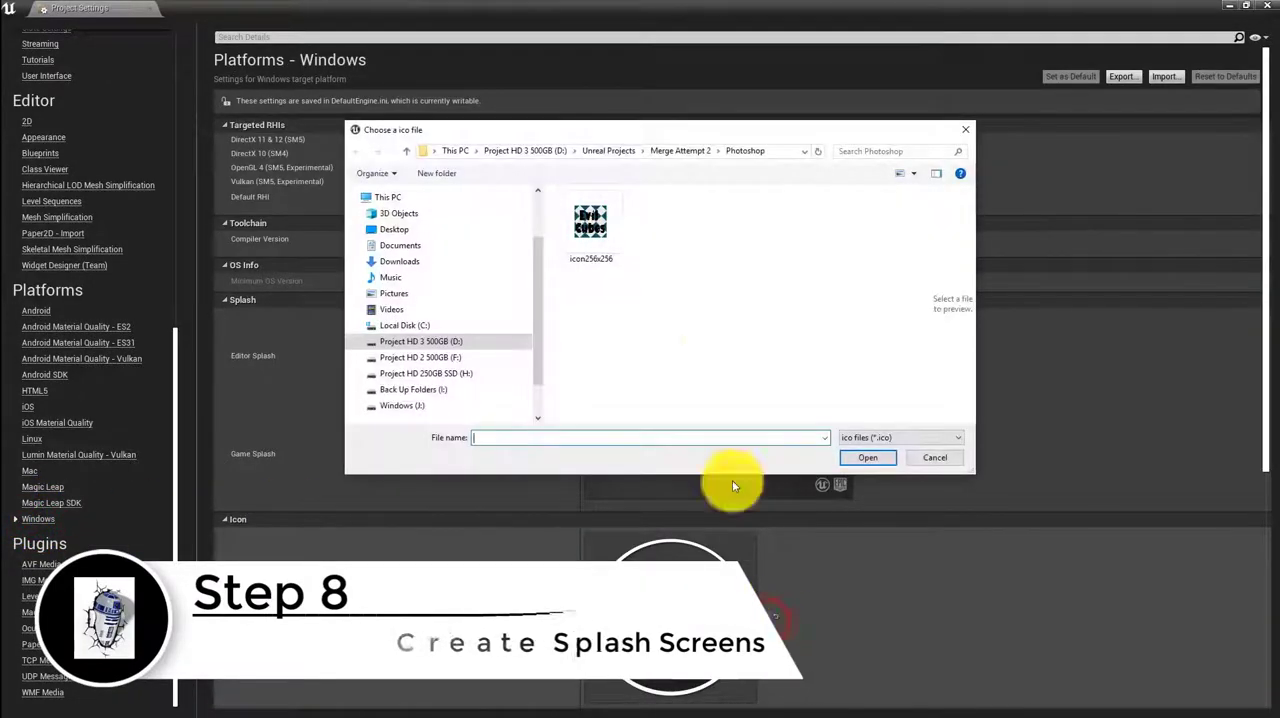
pyautogui.click(594, 225)
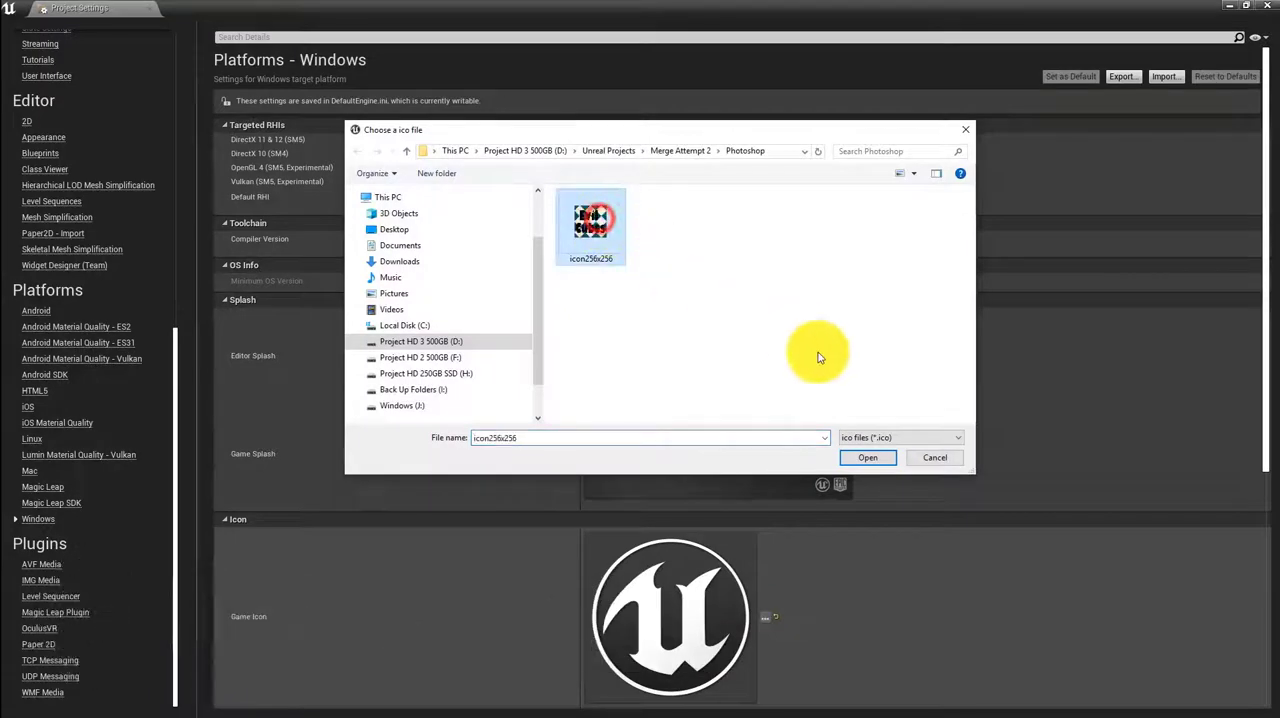
pyautogui.click(882, 456)
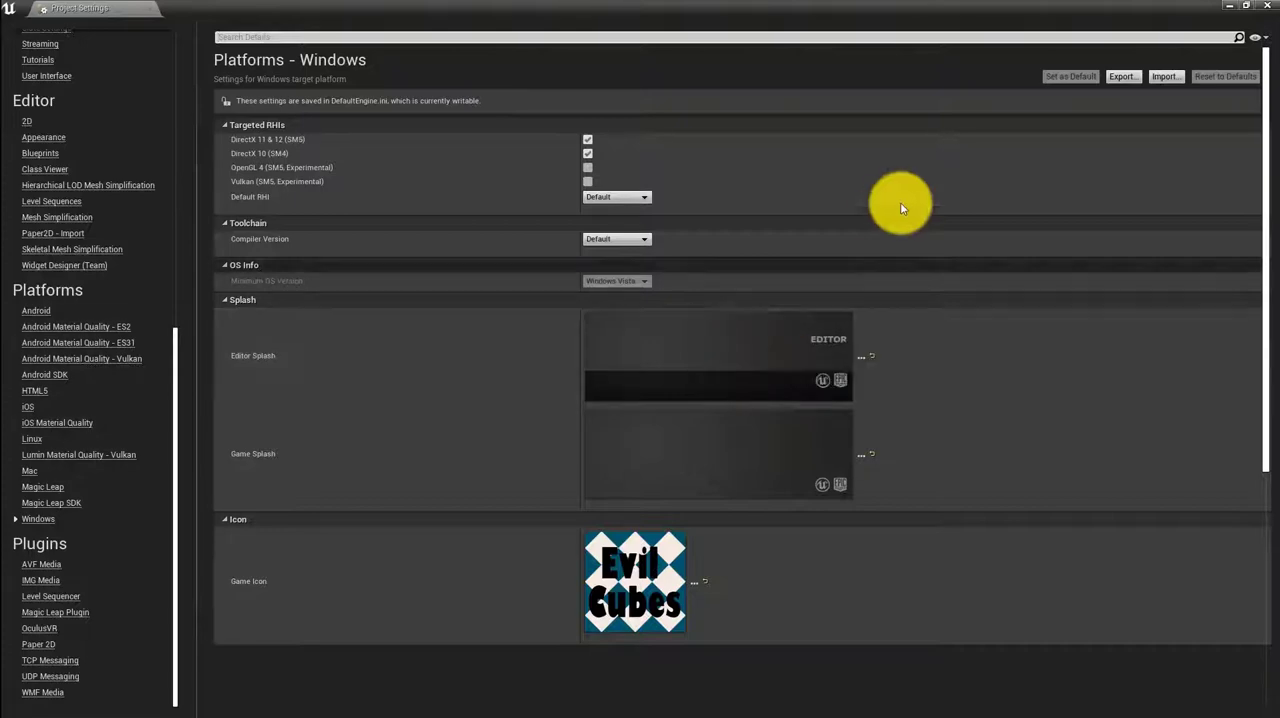
# Minimize the Unreal windows and inspect the details of the SplashScreen JPG and SplashScreen_Loading BMP in the maximized Photoshop folder
pyautogui.click(1236, 8)
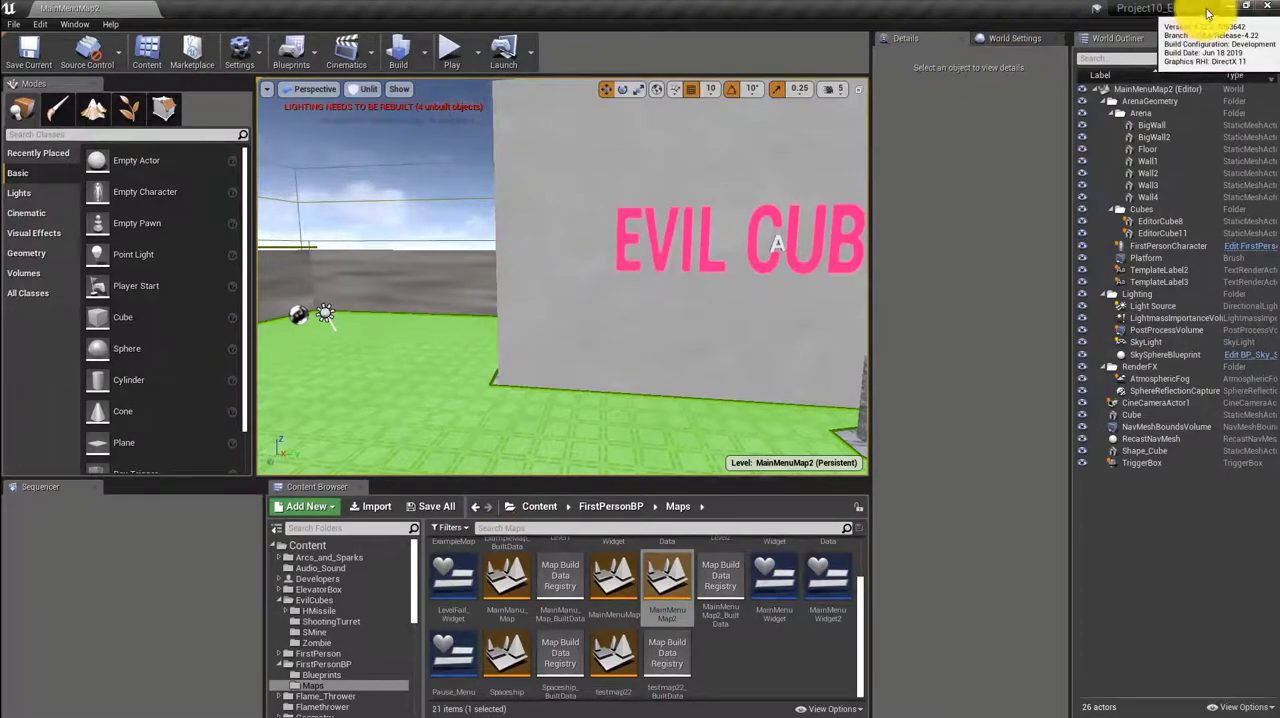
pyautogui.click(1229, 7)
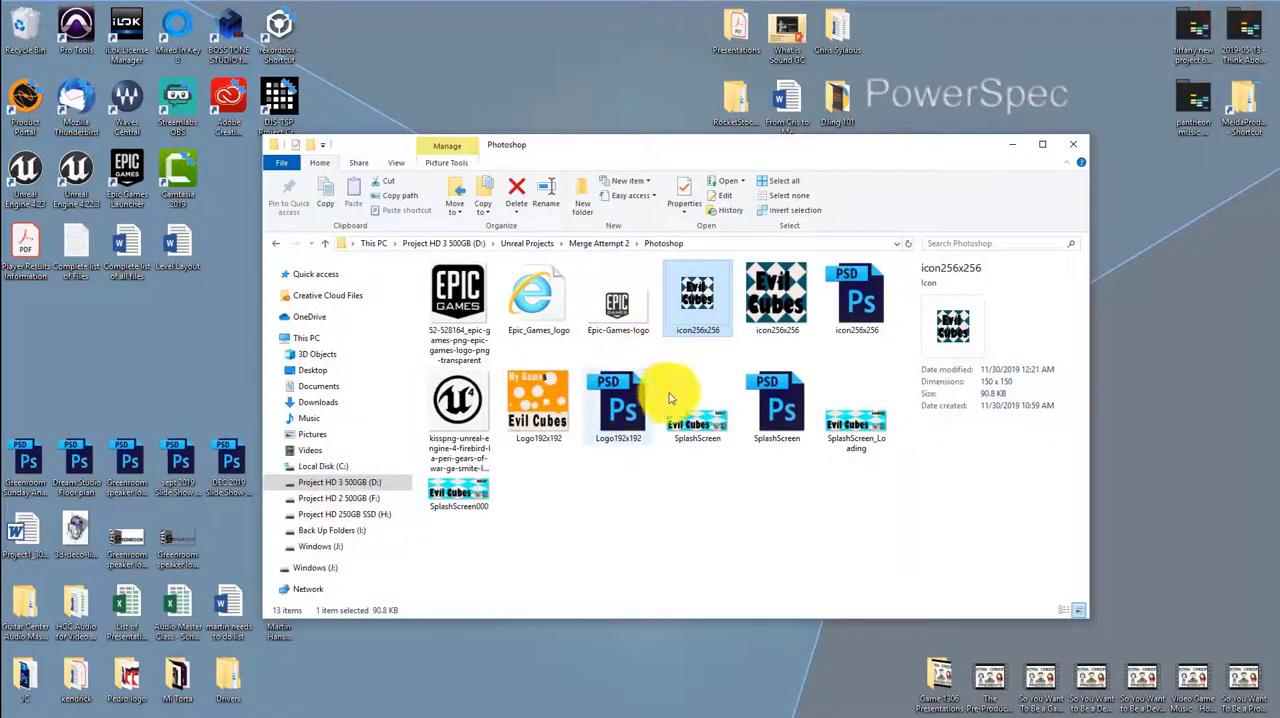
pyautogui.click(699, 423)
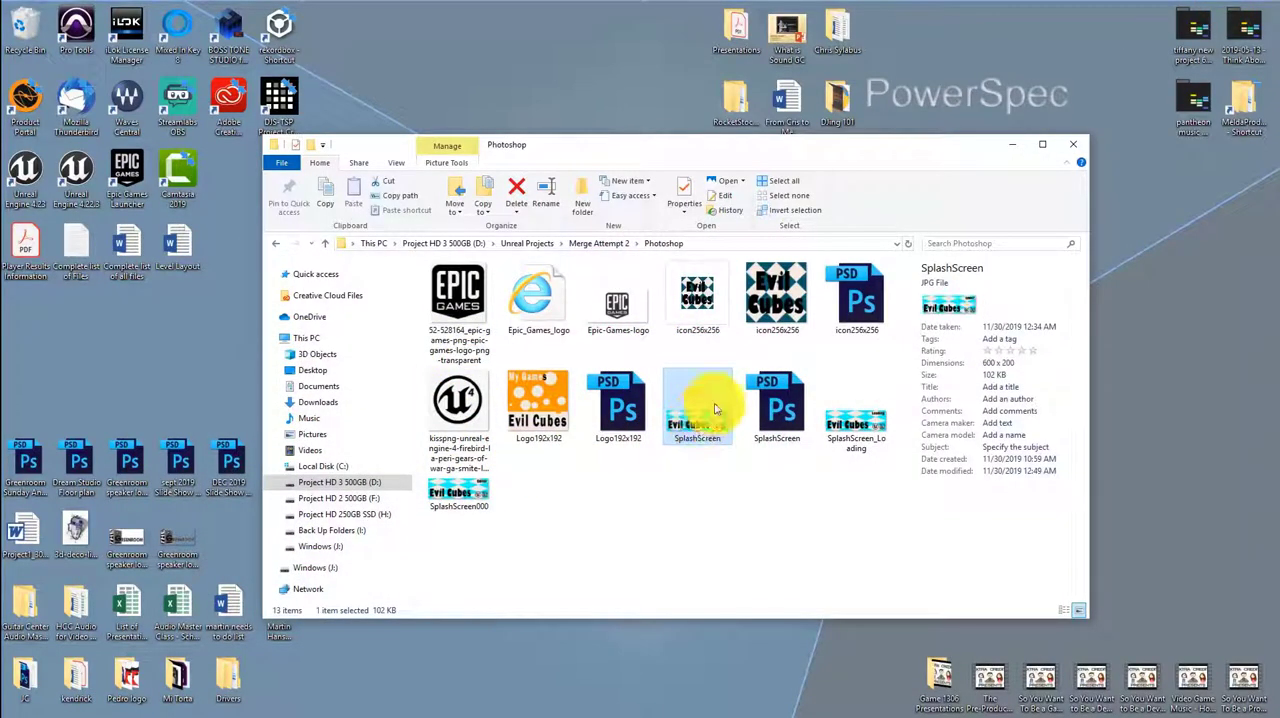
pyautogui.click(1042, 144)
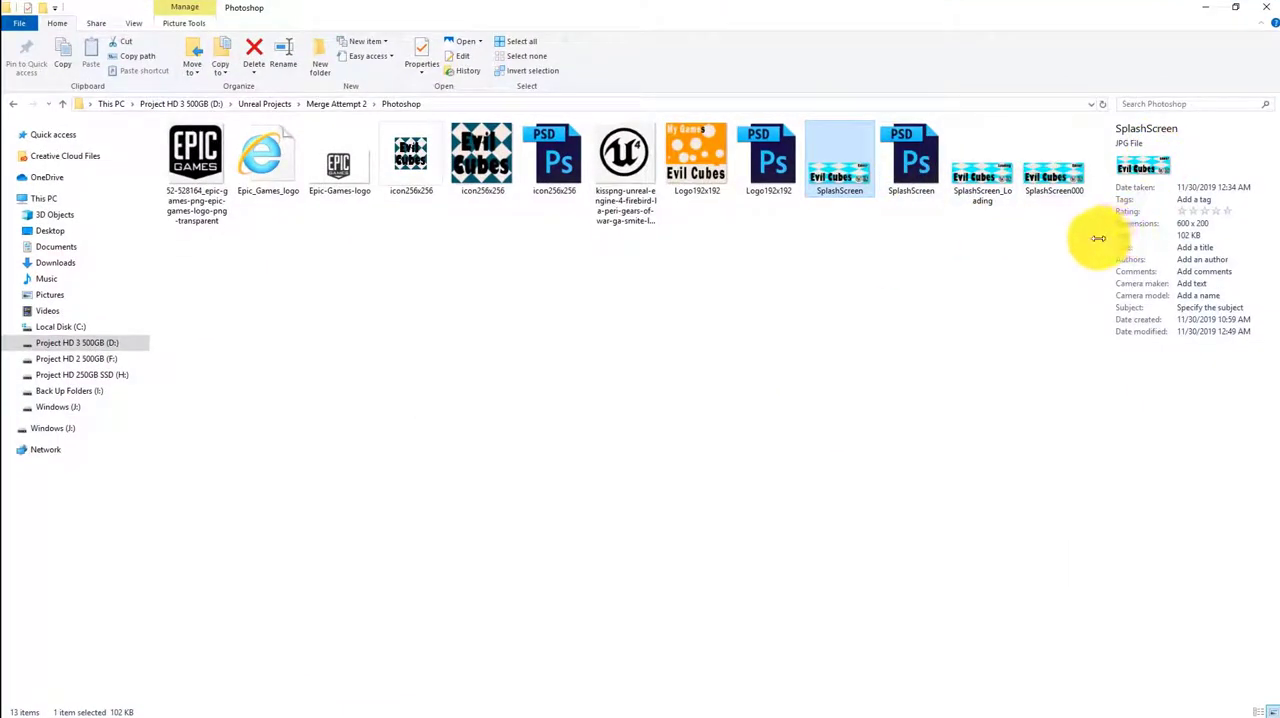
pyautogui.moveTo(1098, 238); pyautogui.dragTo(823, 266)
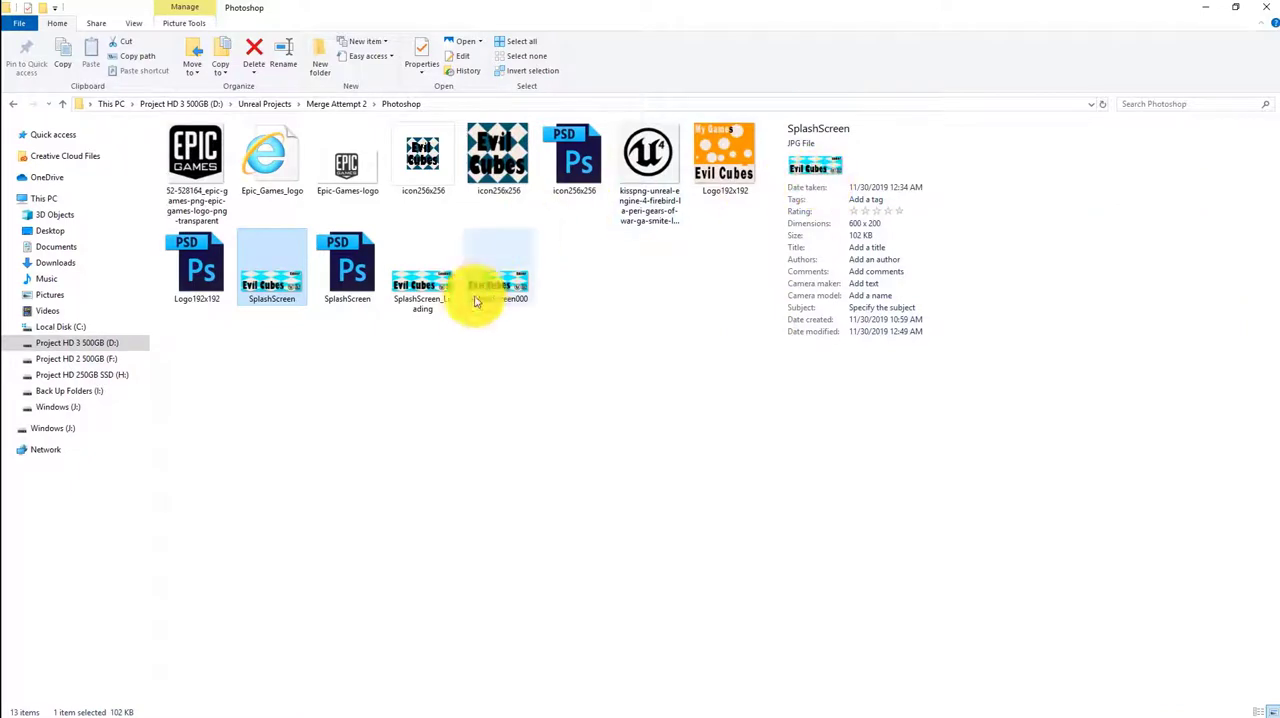
pyautogui.click(440, 287)
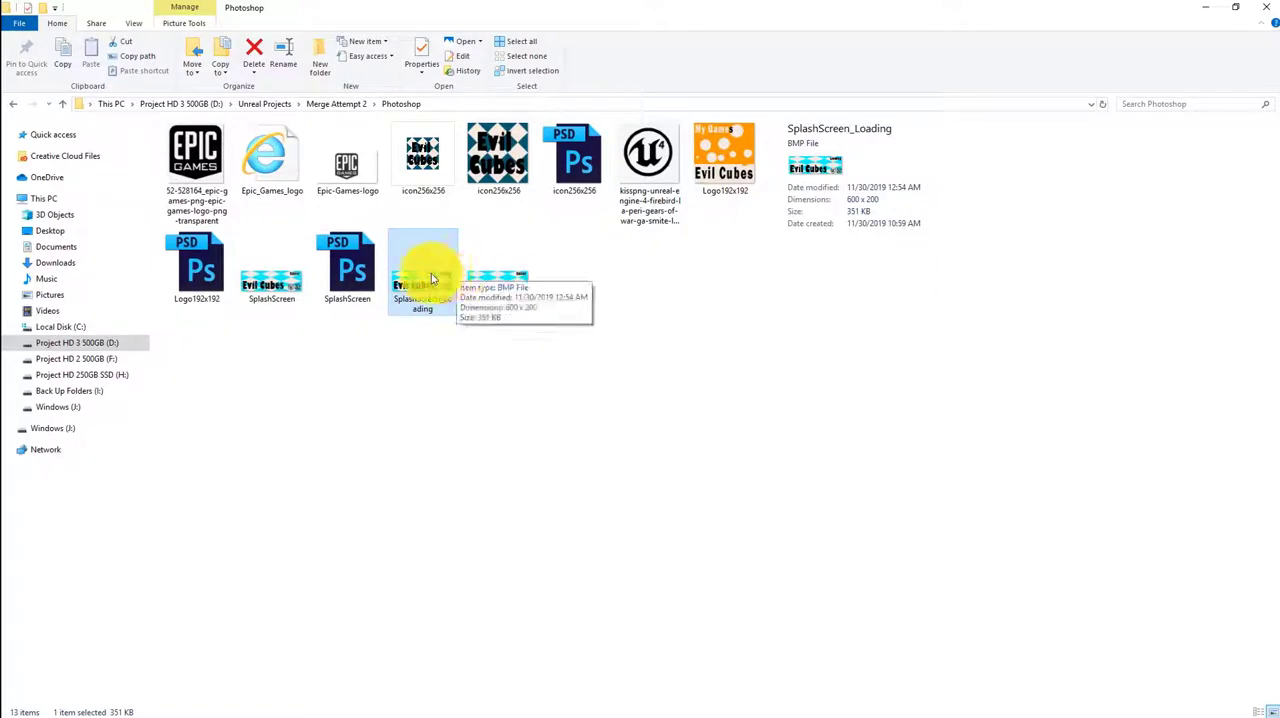
# Switch to Photoshop to view the SplashScreen.psd artwork and the list of installed Adobe programs, and return to the folder
pyautogui.hotkey('alt', 'Tab')
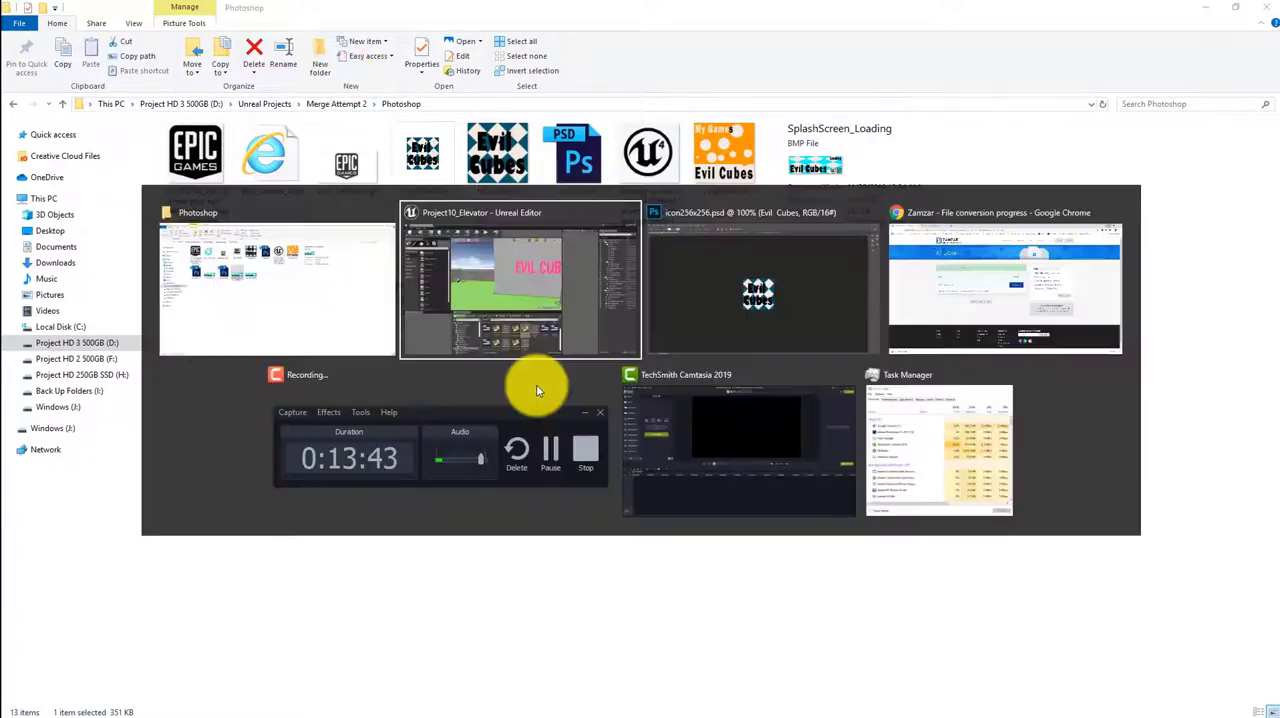
pyautogui.hotkey('alt', 'Tab')
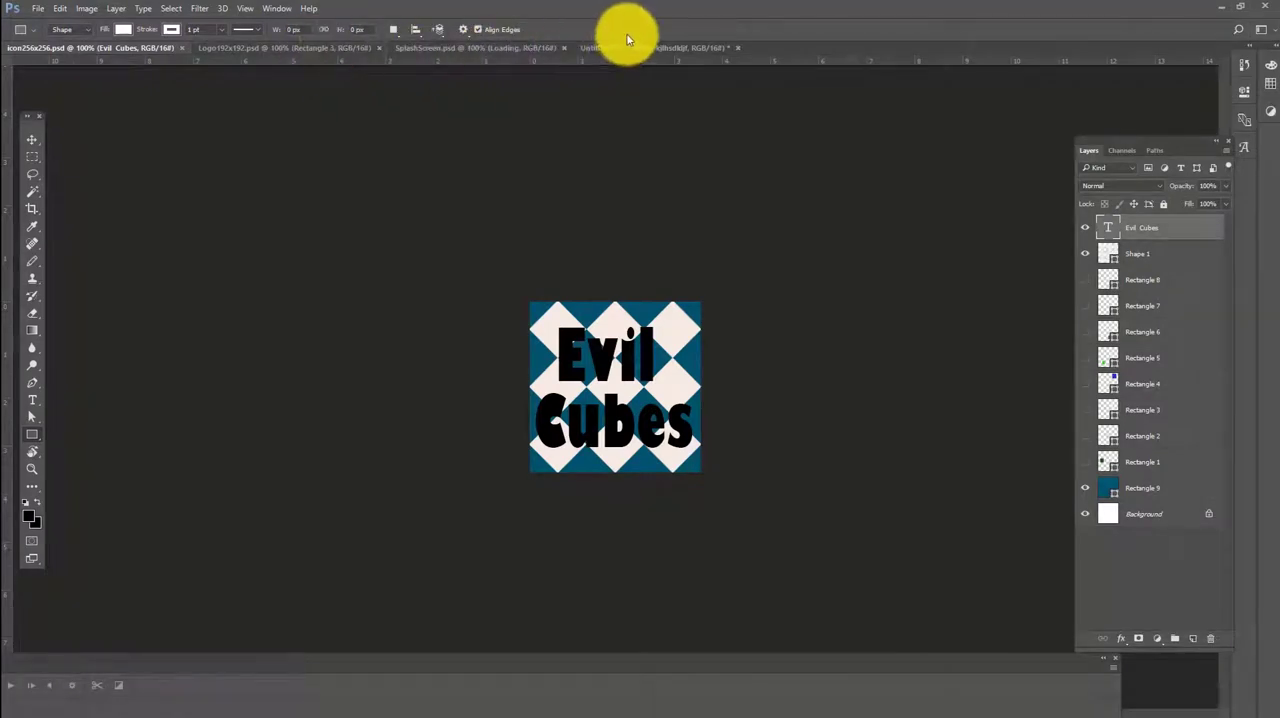
pyautogui.click(451, 47)
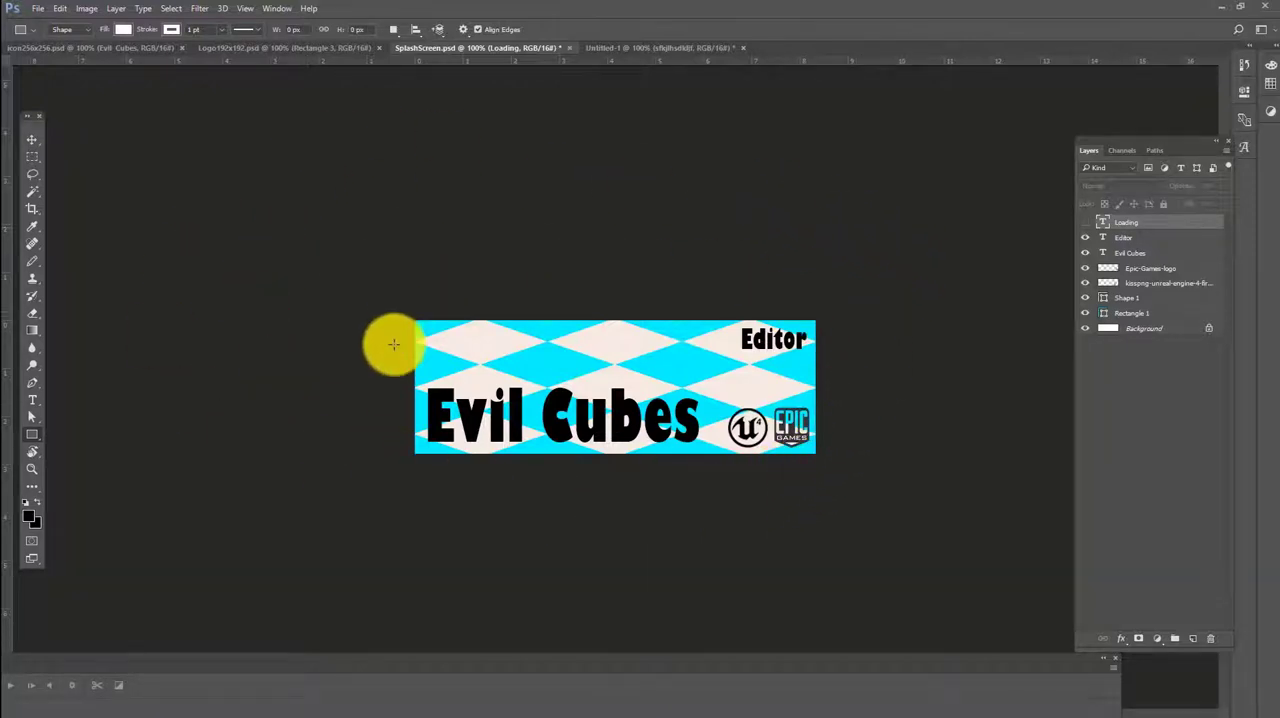
pyautogui.moveTo(548, 708)
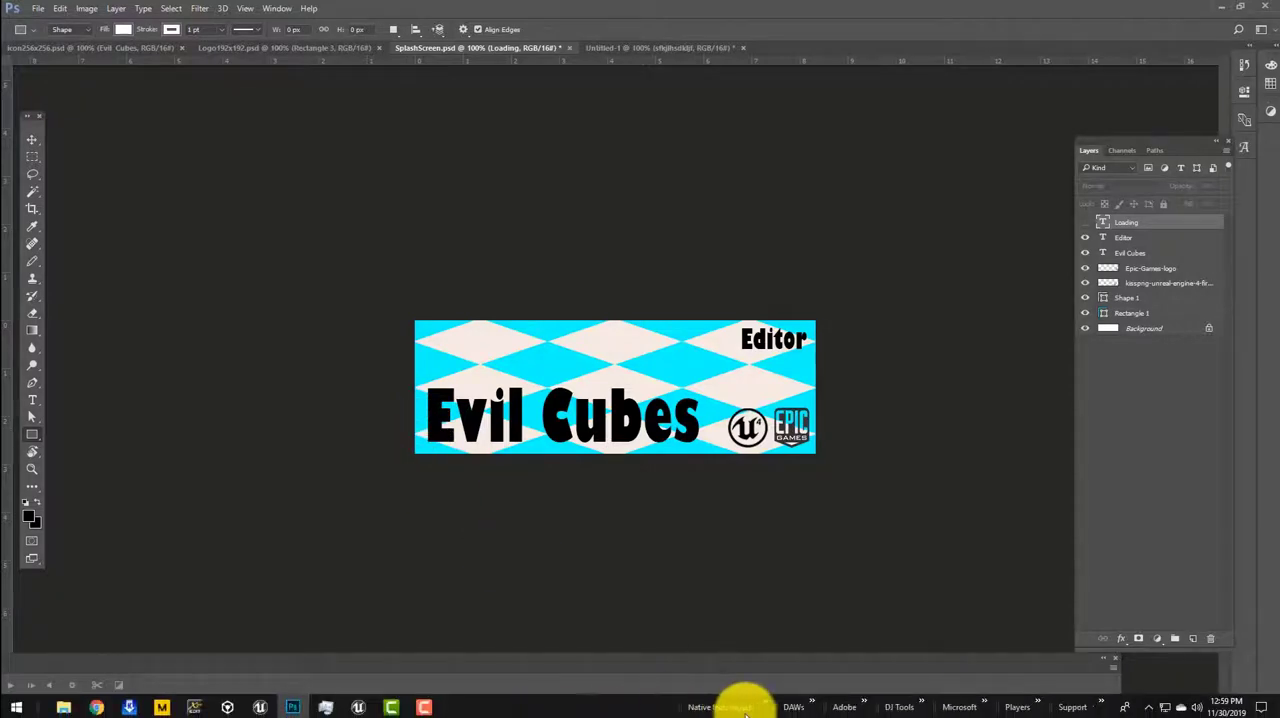
pyautogui.click(865, 707)
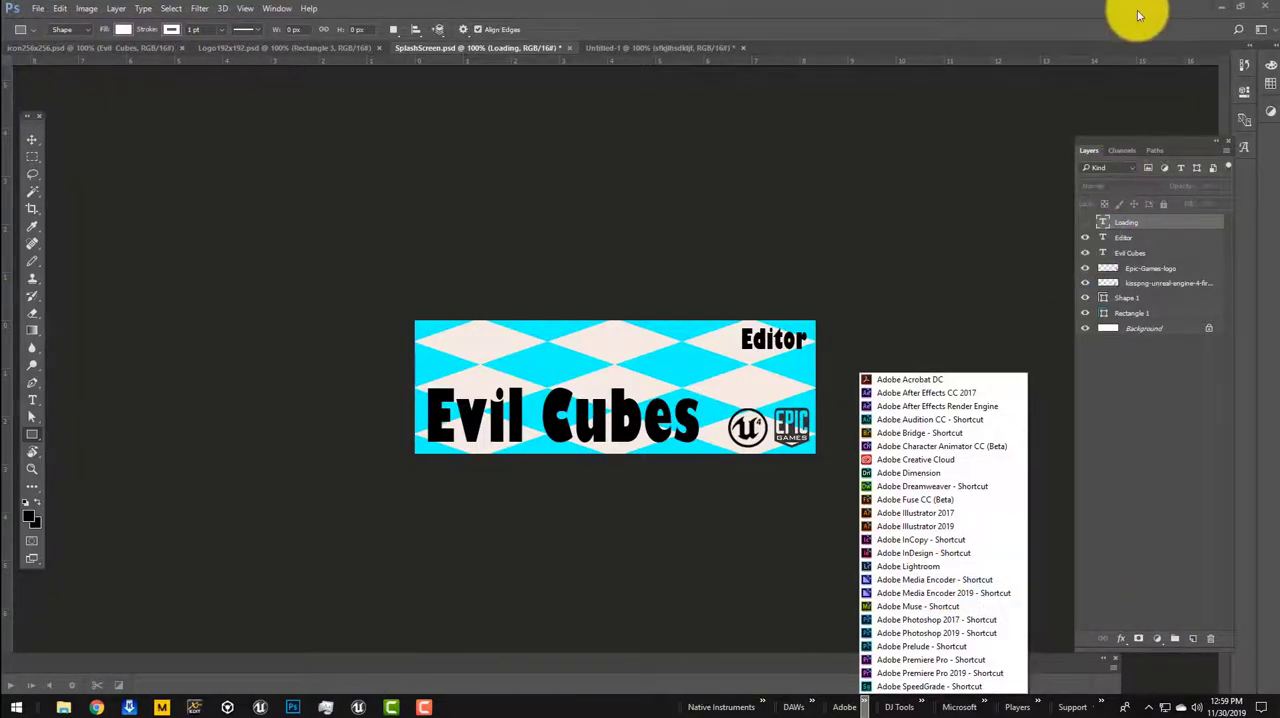
pyautogui.click(1240, 8)
pyautogui.click(1240, 8)
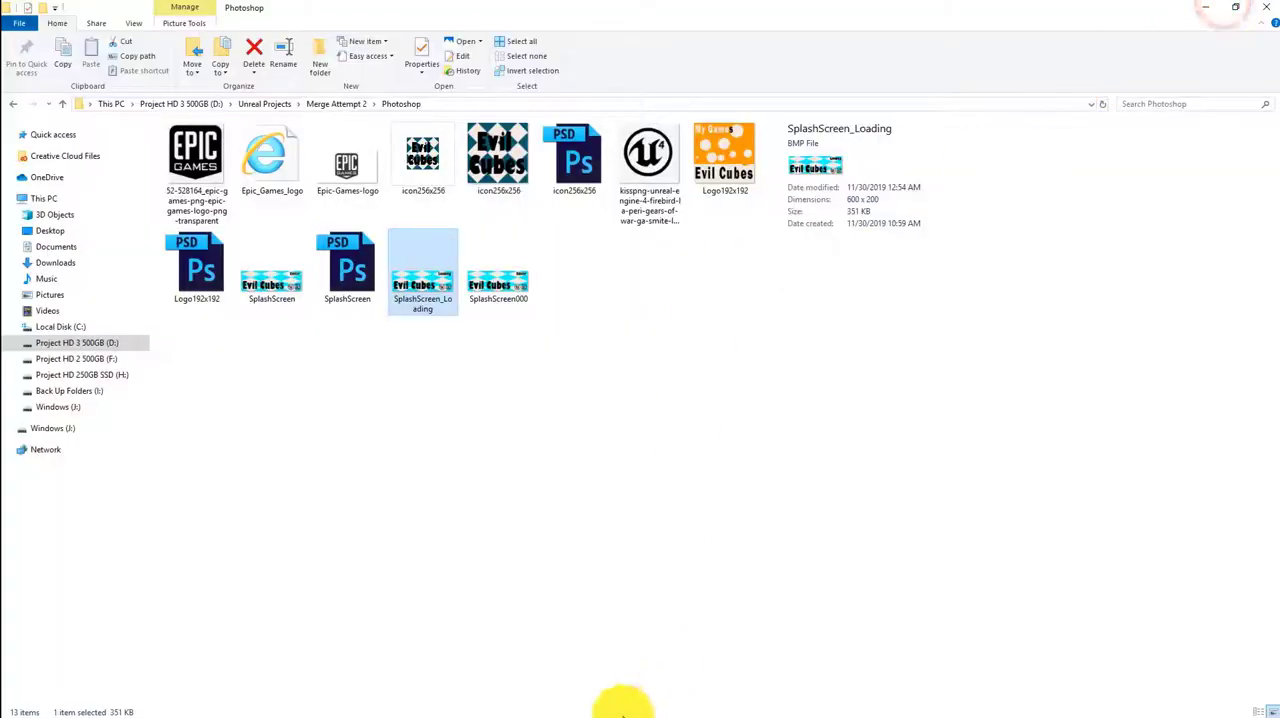
# Switch to the Unreal Editor and set the Editor Splash in the project's Windows platform settings to SplashScreen000
pyautogui.click(364, 704)
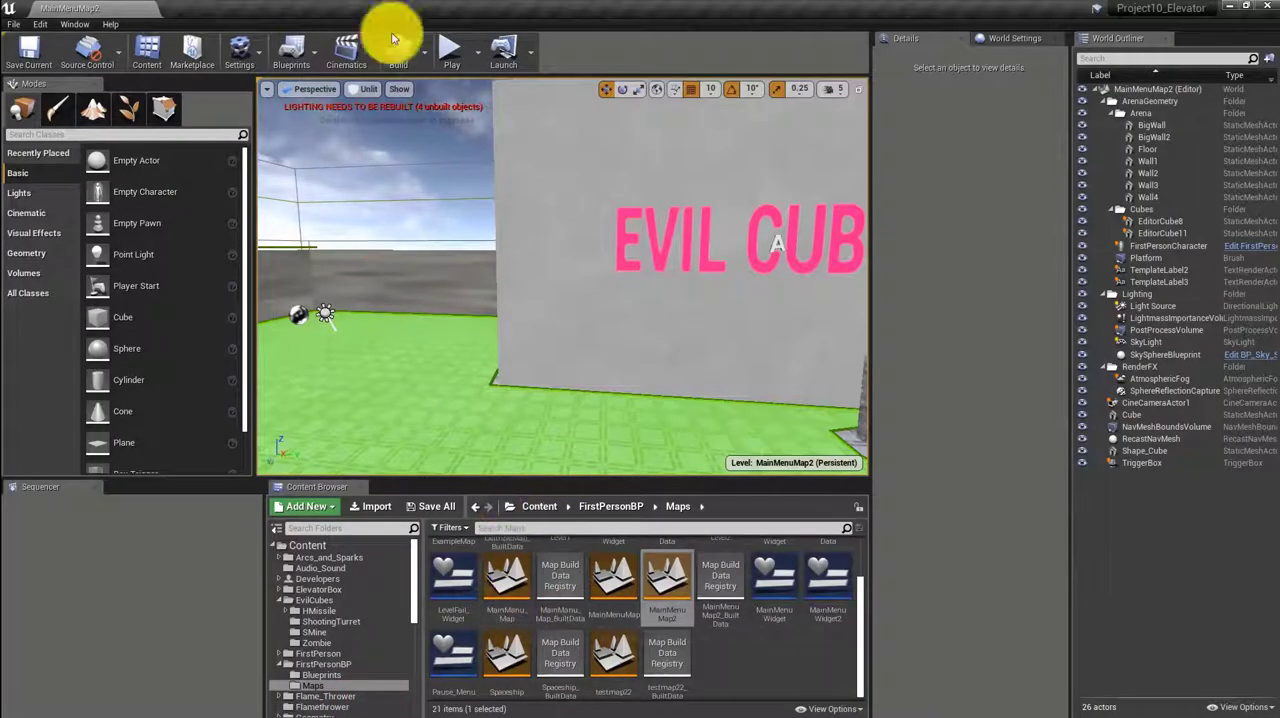
pyautogui.click(234, 52)
pyautogui.click(272, 105)
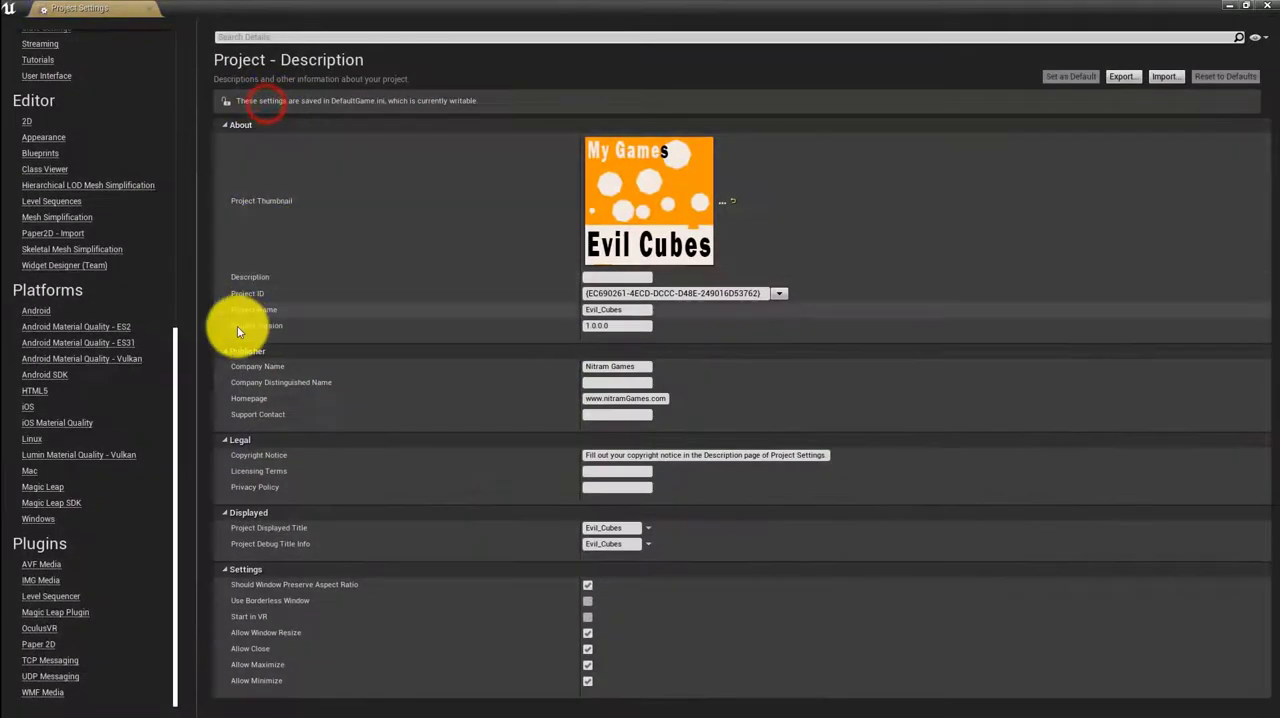
pyautogui.click(48, 519)
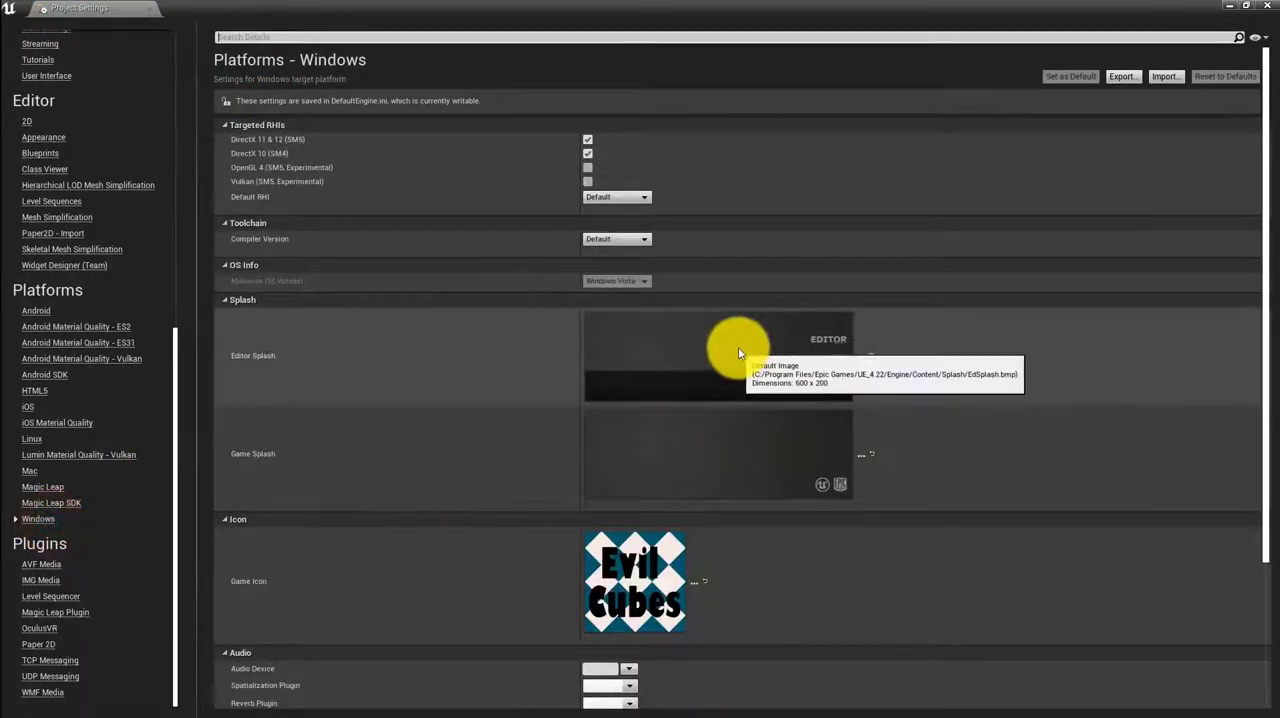
pyautogui.click(733, 350)
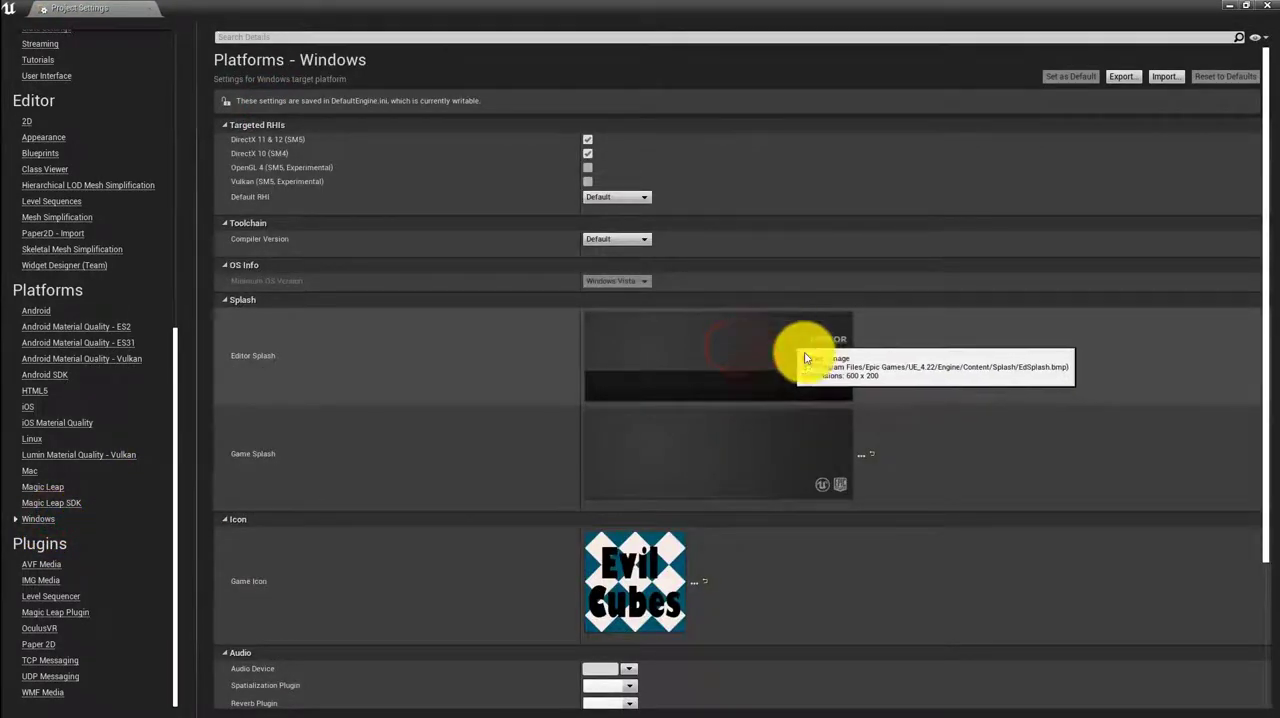
pyautogui.click(861, 354)
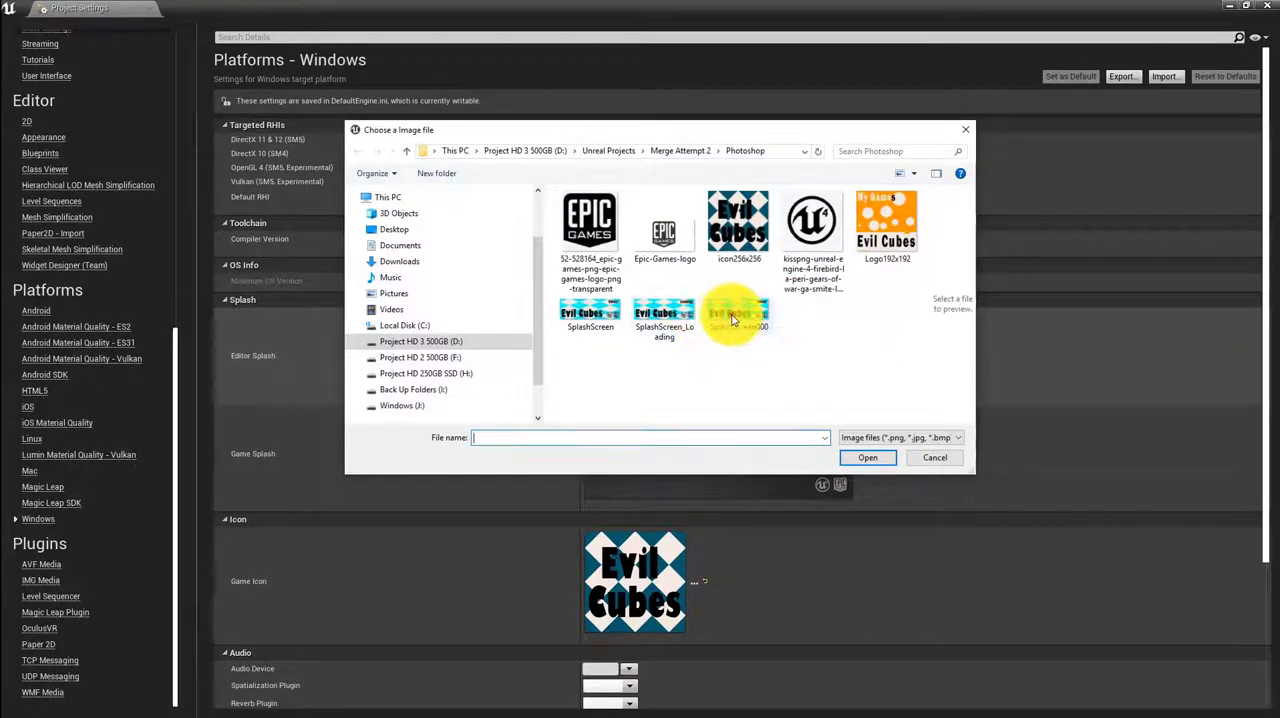
pyautogui.click(733, 318)
pyautogui.click(867, 459)
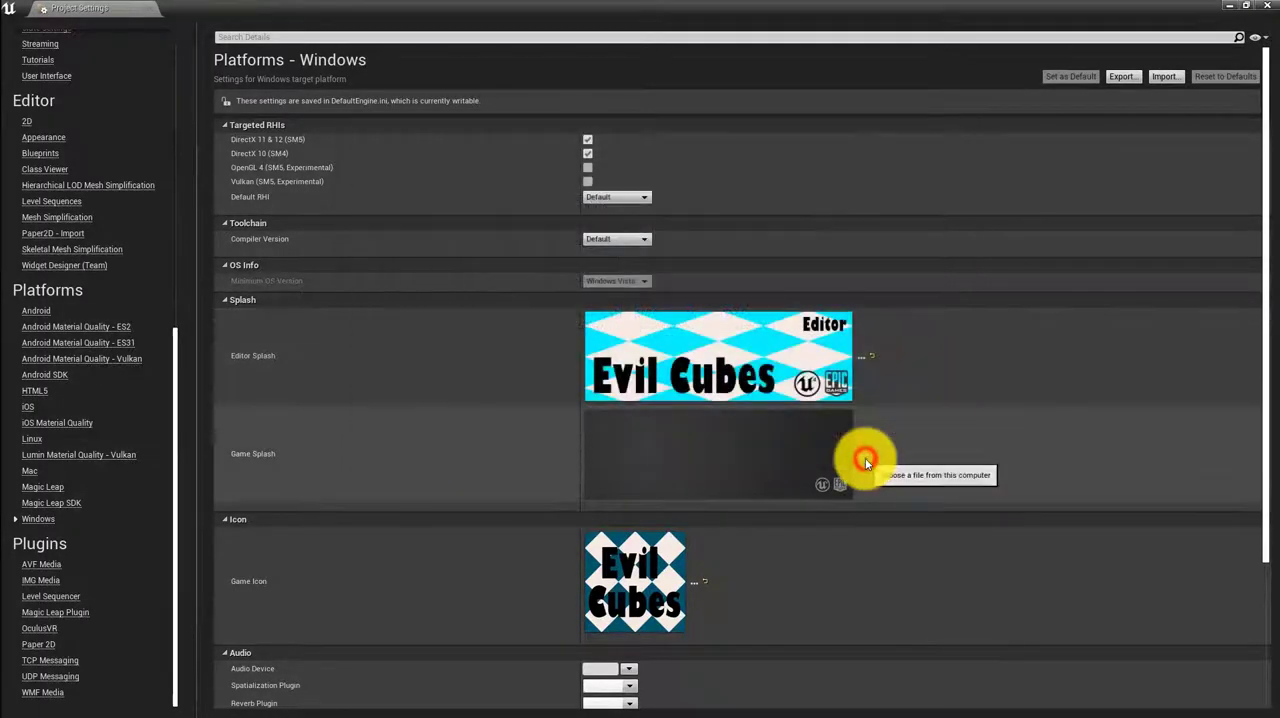
# Set the Game Splash to SplashScreen_Loading and import the changed source content files
pyautogui.click(862, 459)
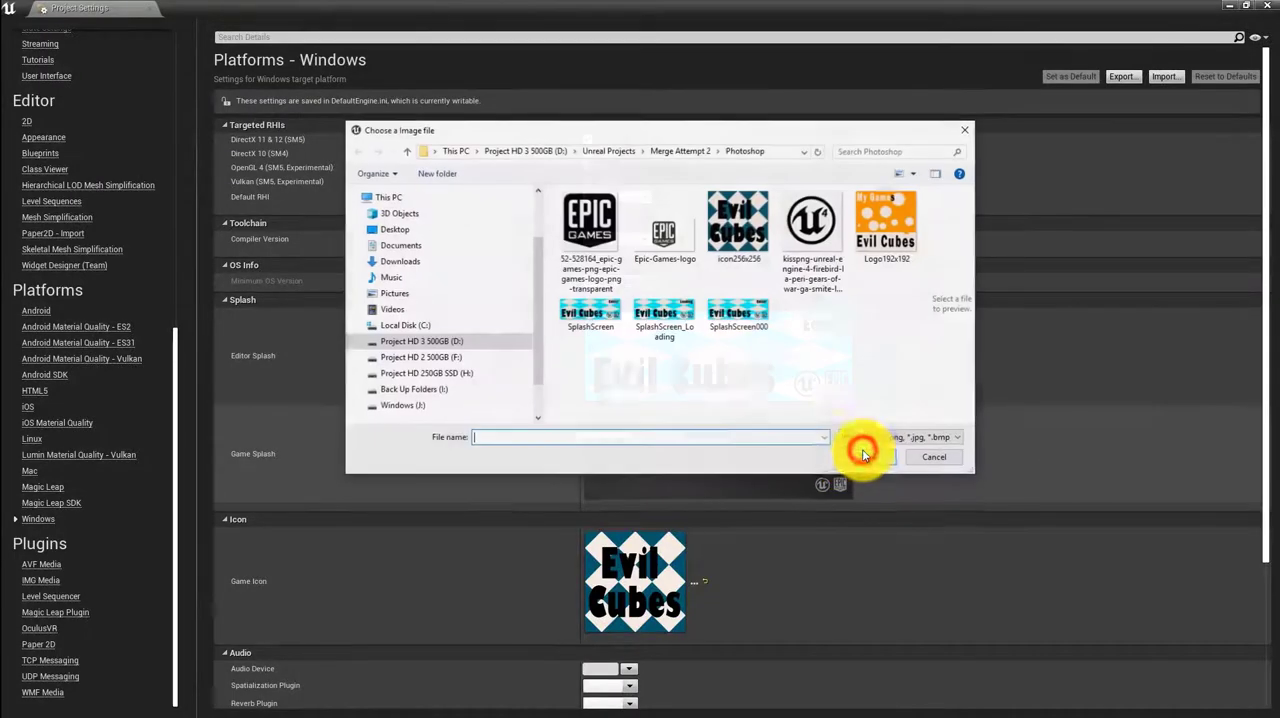
pyautogui.click(664, 318)
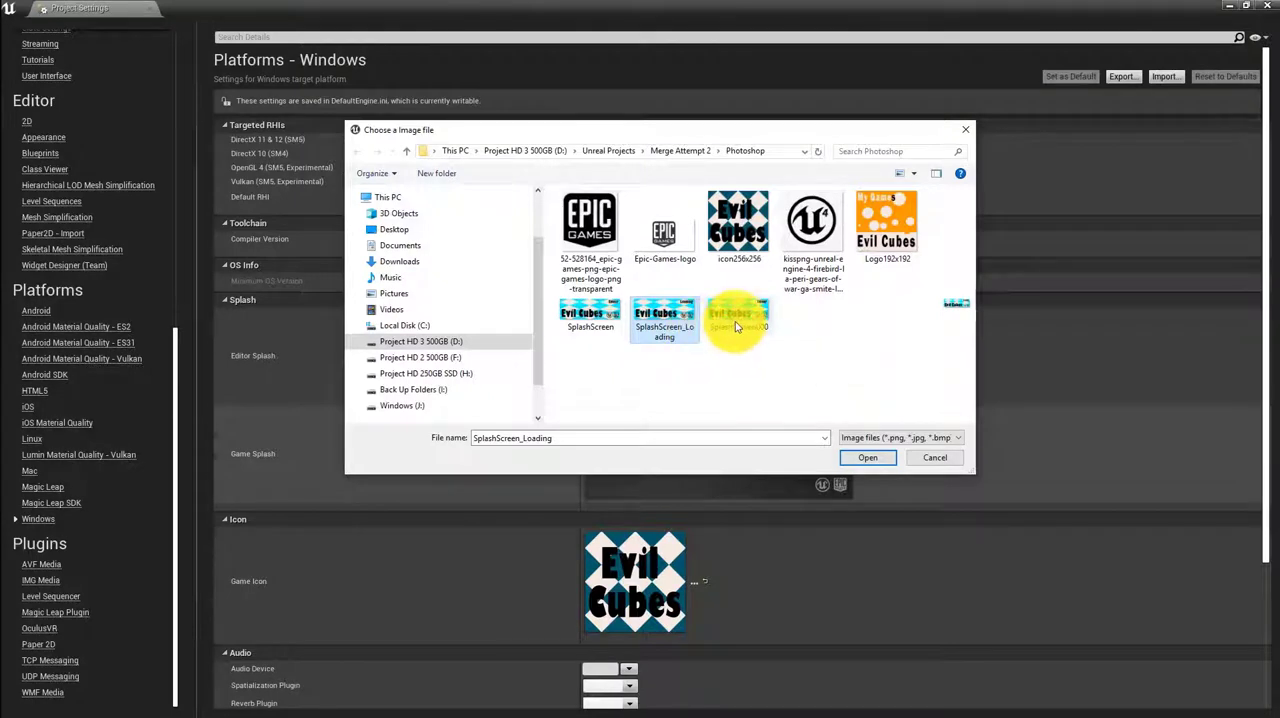
pyautogui.moveTo(735, 321)
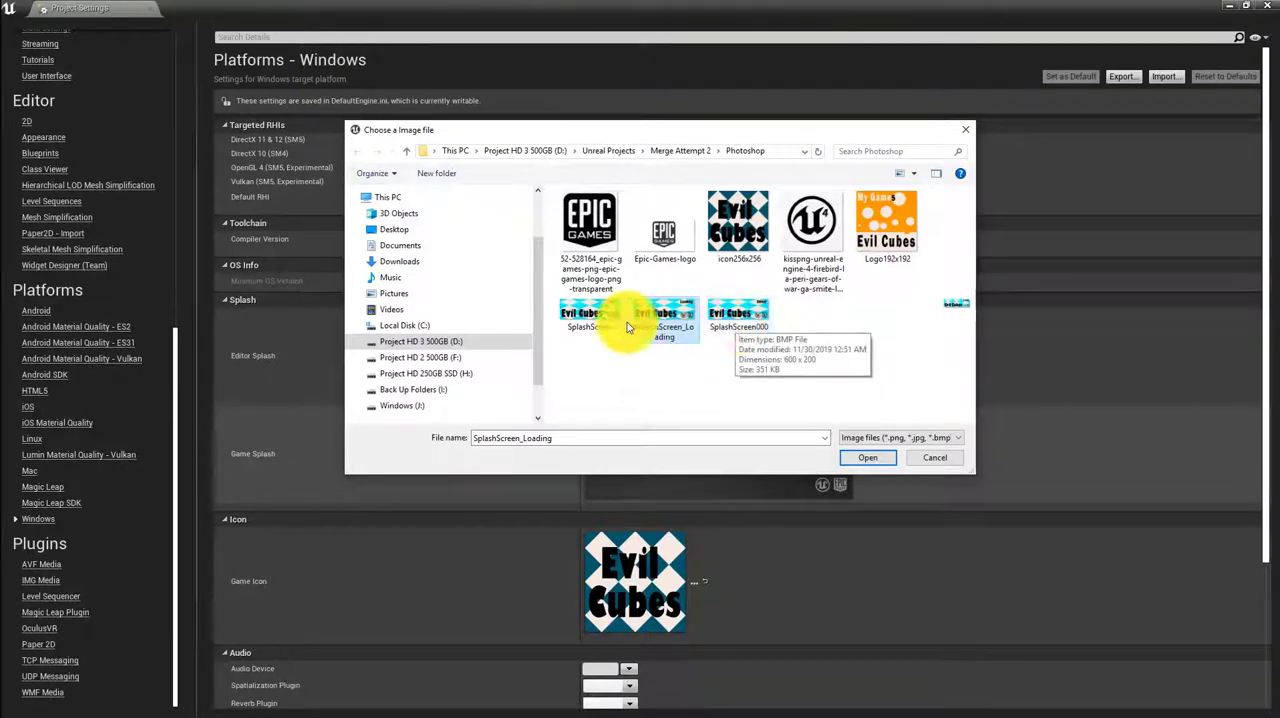
pyautogui.moveTo(598, 320)
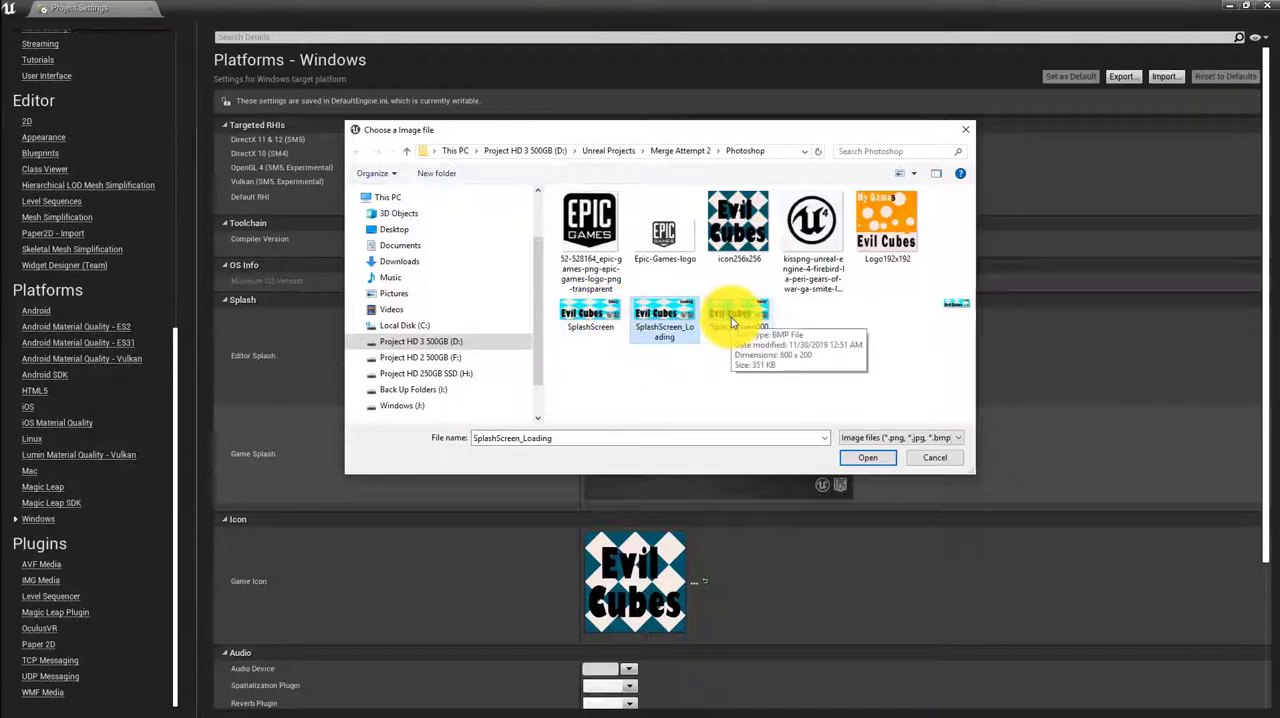
pyautogui.click(872, 457)
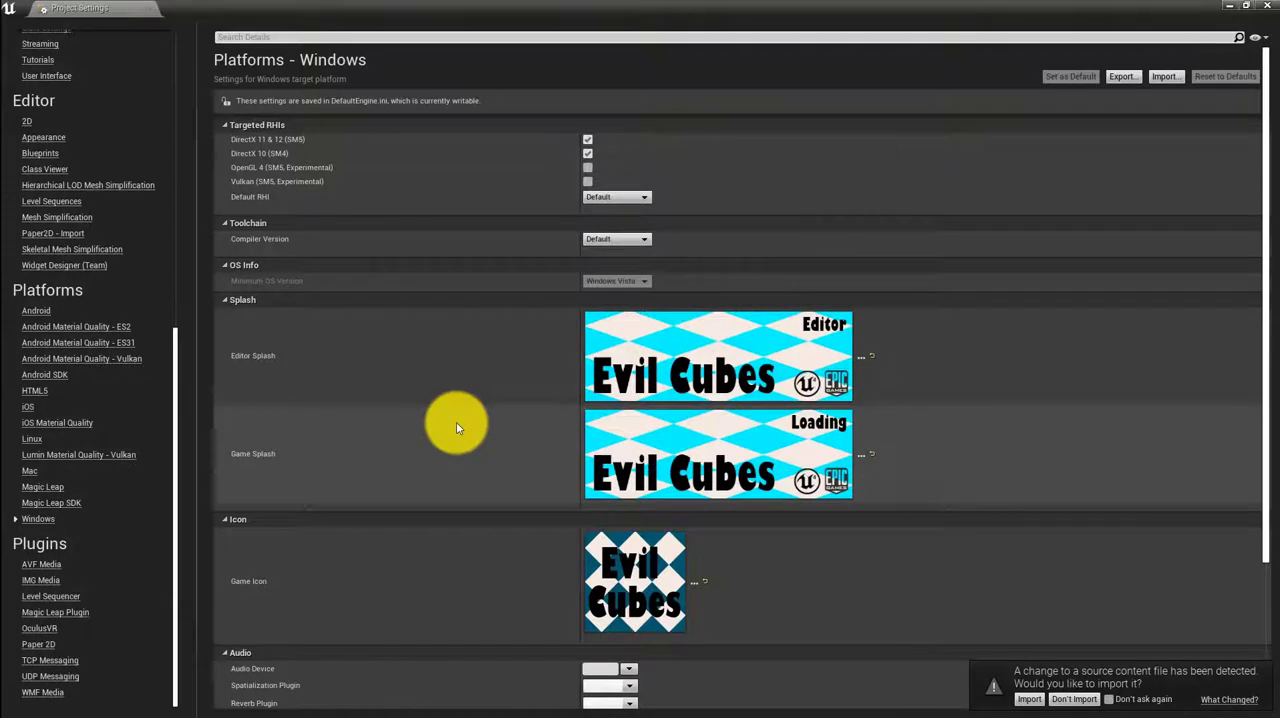
pyautogui.scroll(-2, 455, 428)
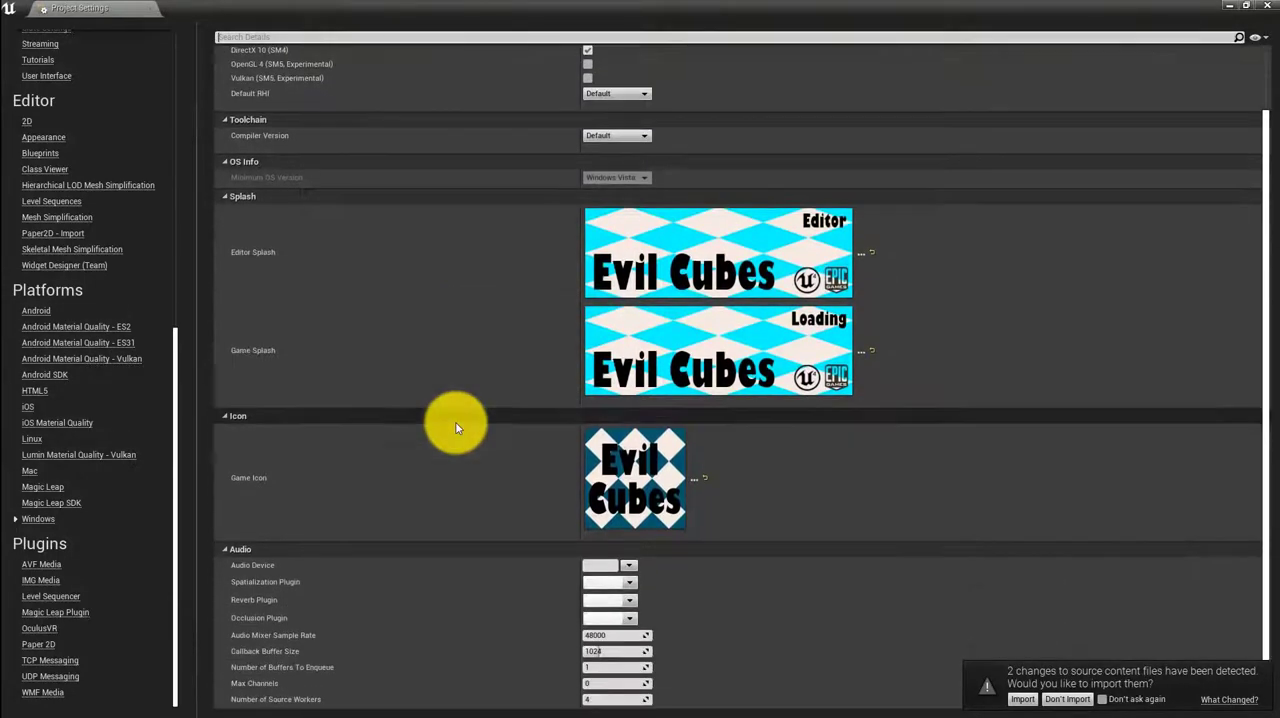
pyautogui.click(1025, 701)
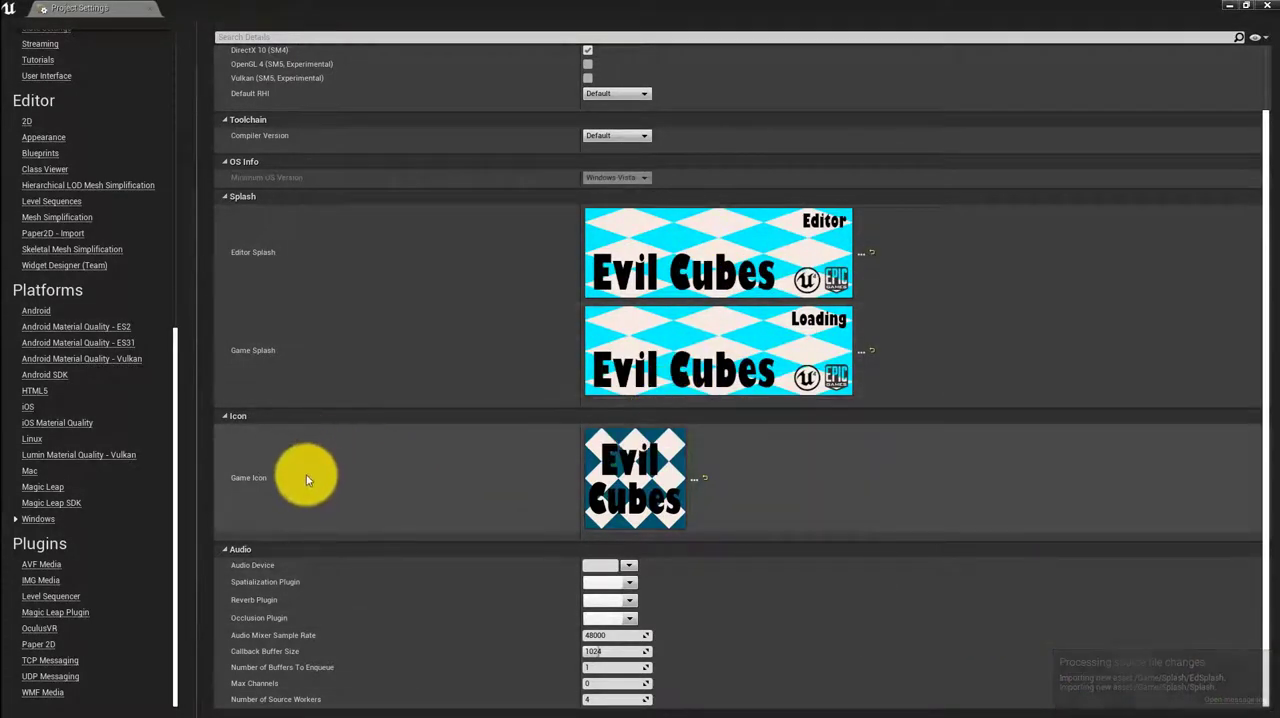
# Enter "My Game" as the description in the project's Description settings
pyautogui.scroll(2, 307, 480)
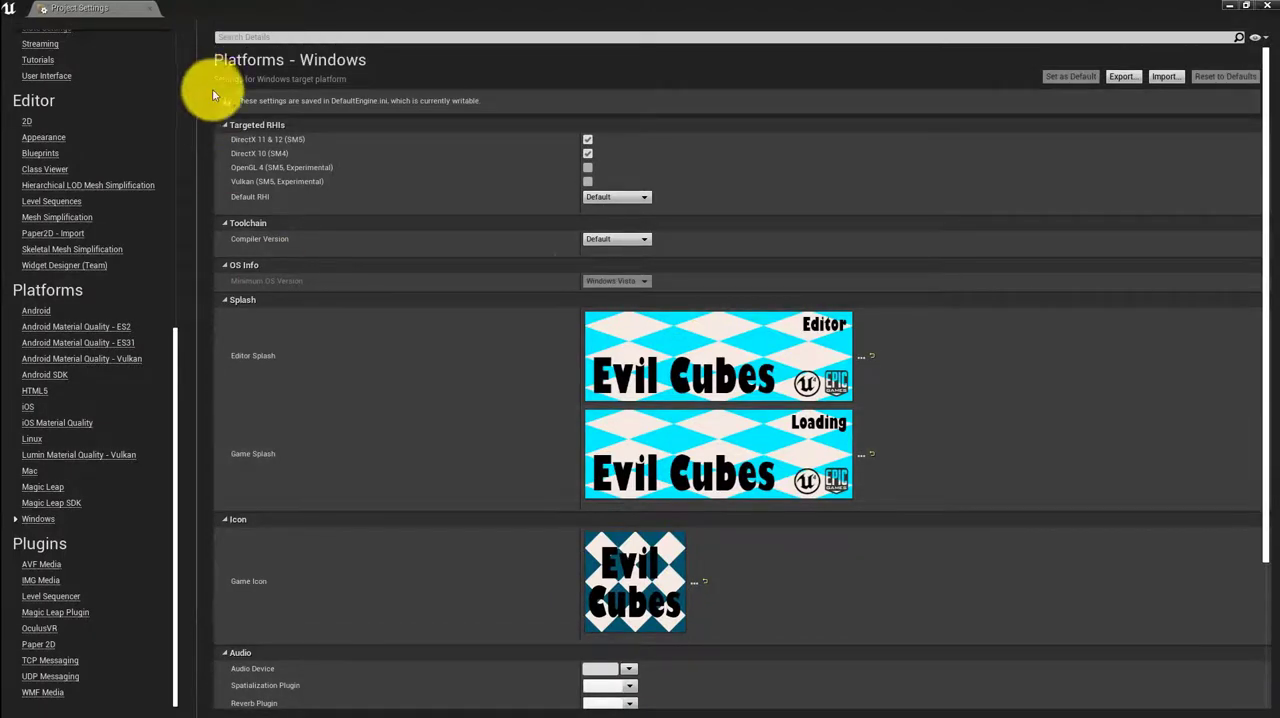
pyautogui.scroll(3, 96, 247)
pyautogui.scroll(9, 95, 242)
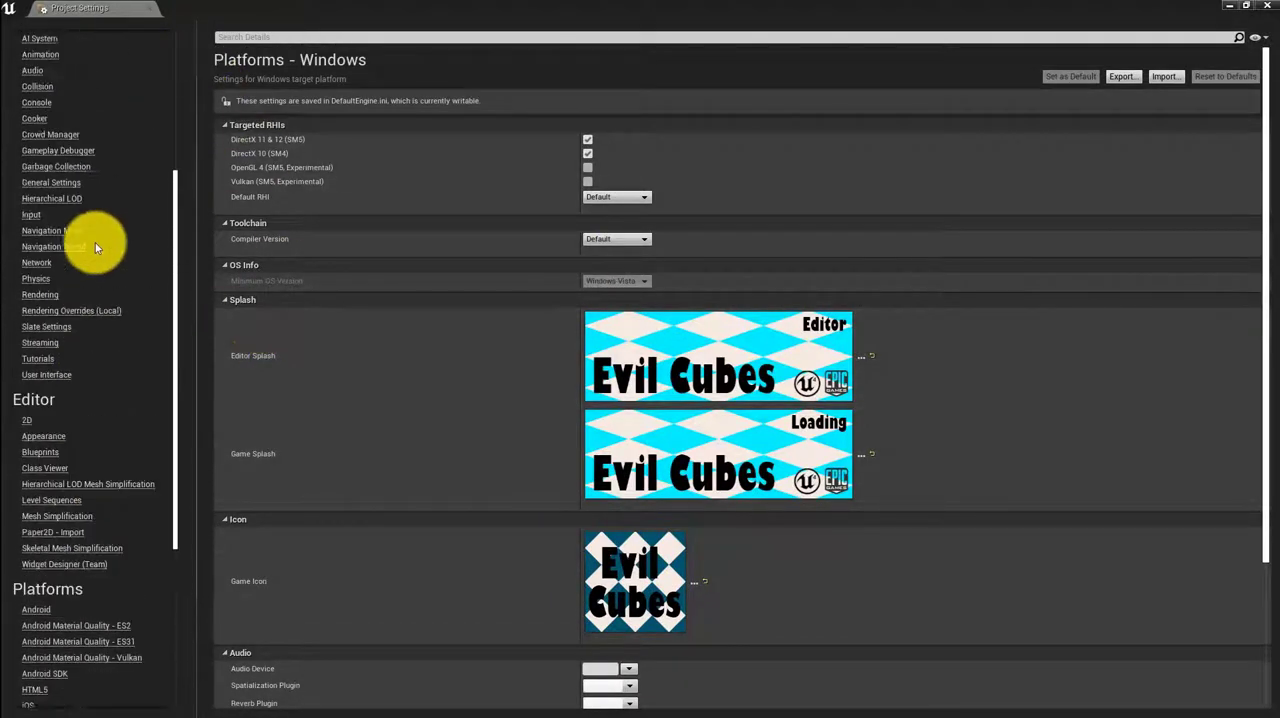
pyautogui.scroll(4, 63, 196)
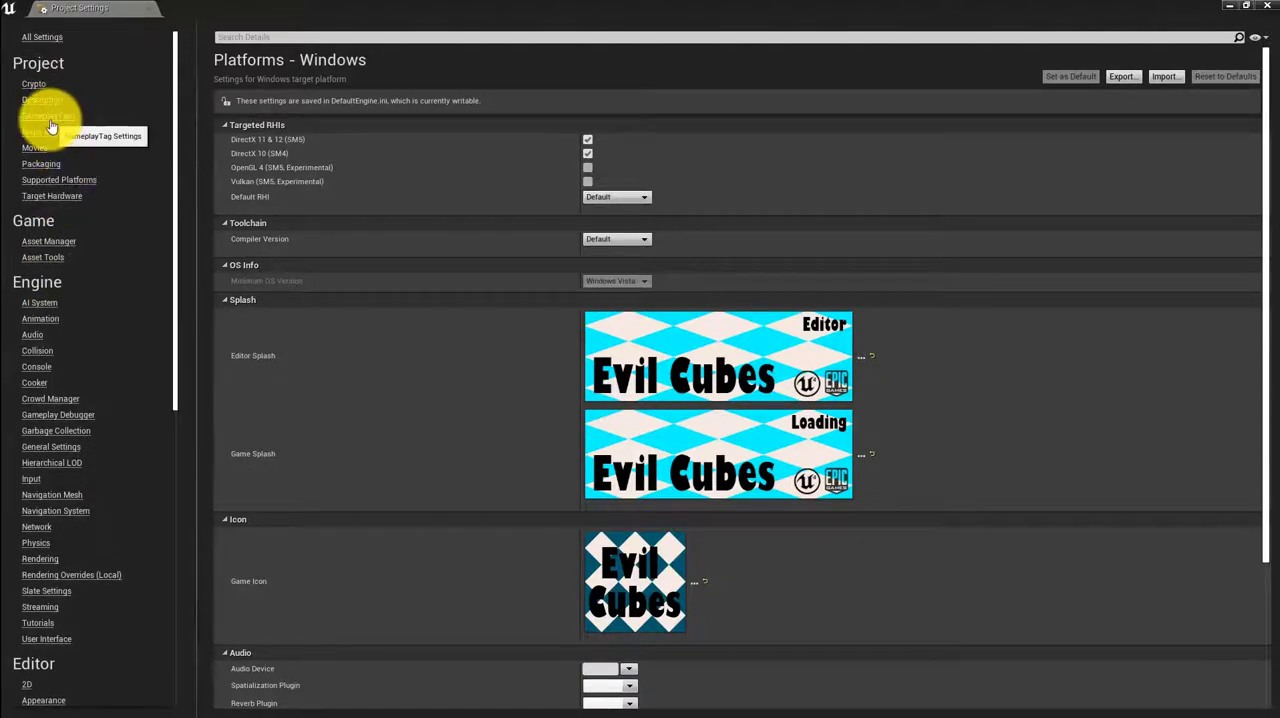
pyautogui.click(50, 101)
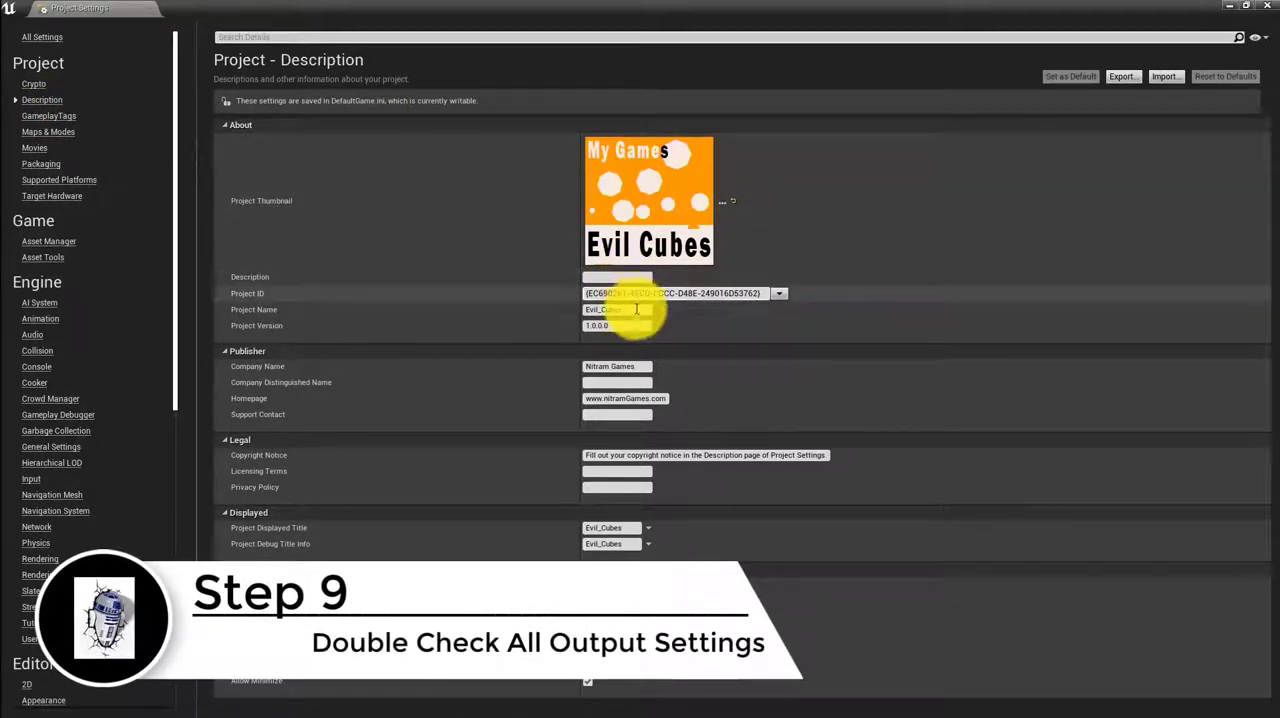
pyautogui.click(631, 279)
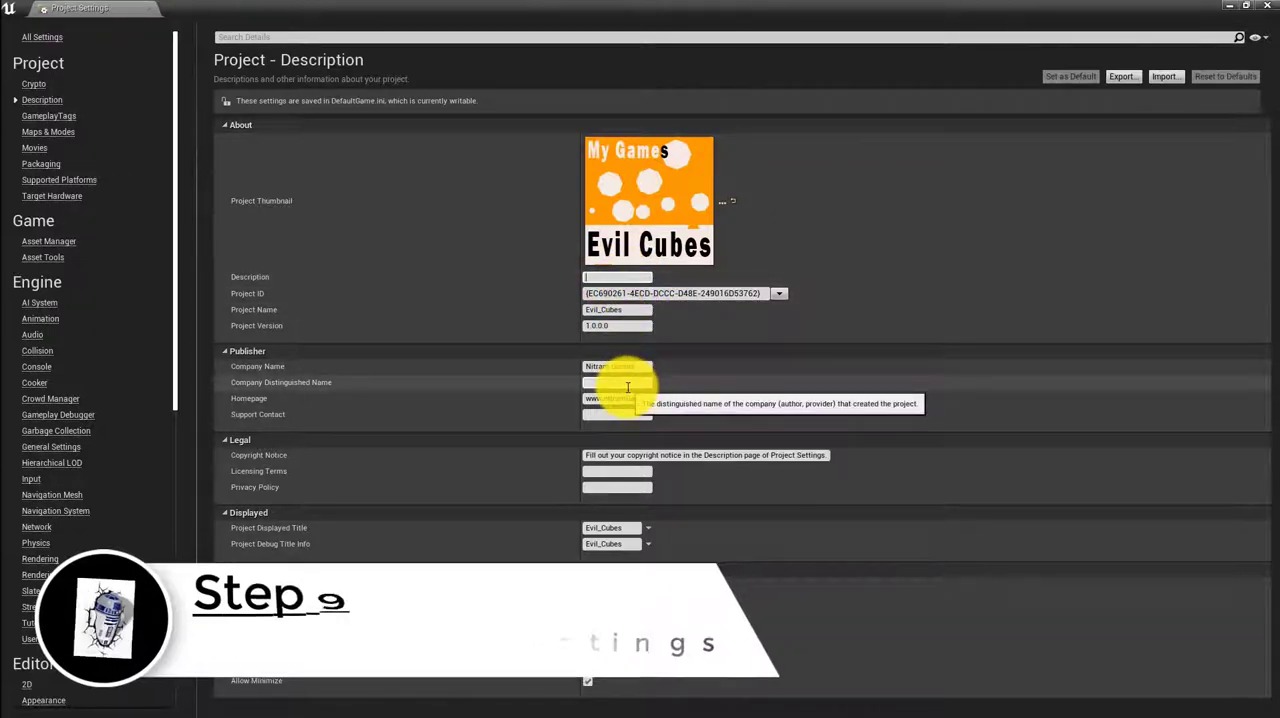
pyautogui.write('My Game')
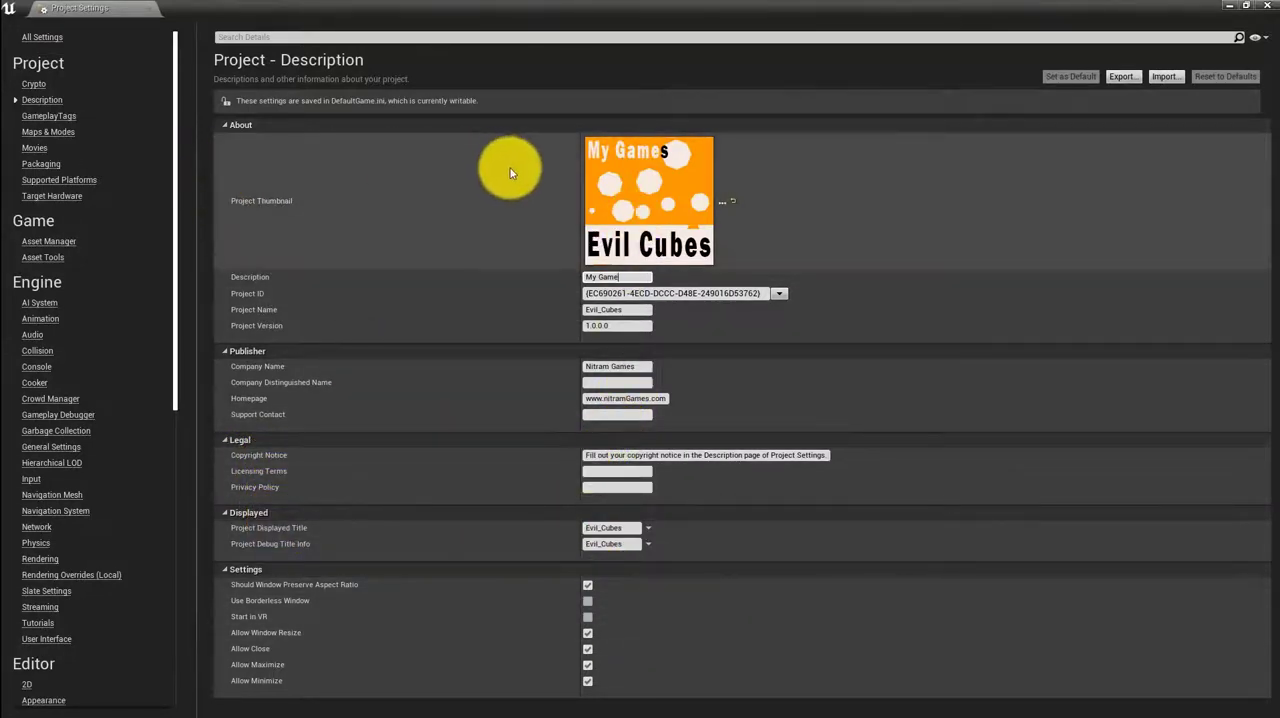
# Review the project's Maps & Modes and Packaging settings, including the default maps and the build configuration
pyautogui.click(38, 131)
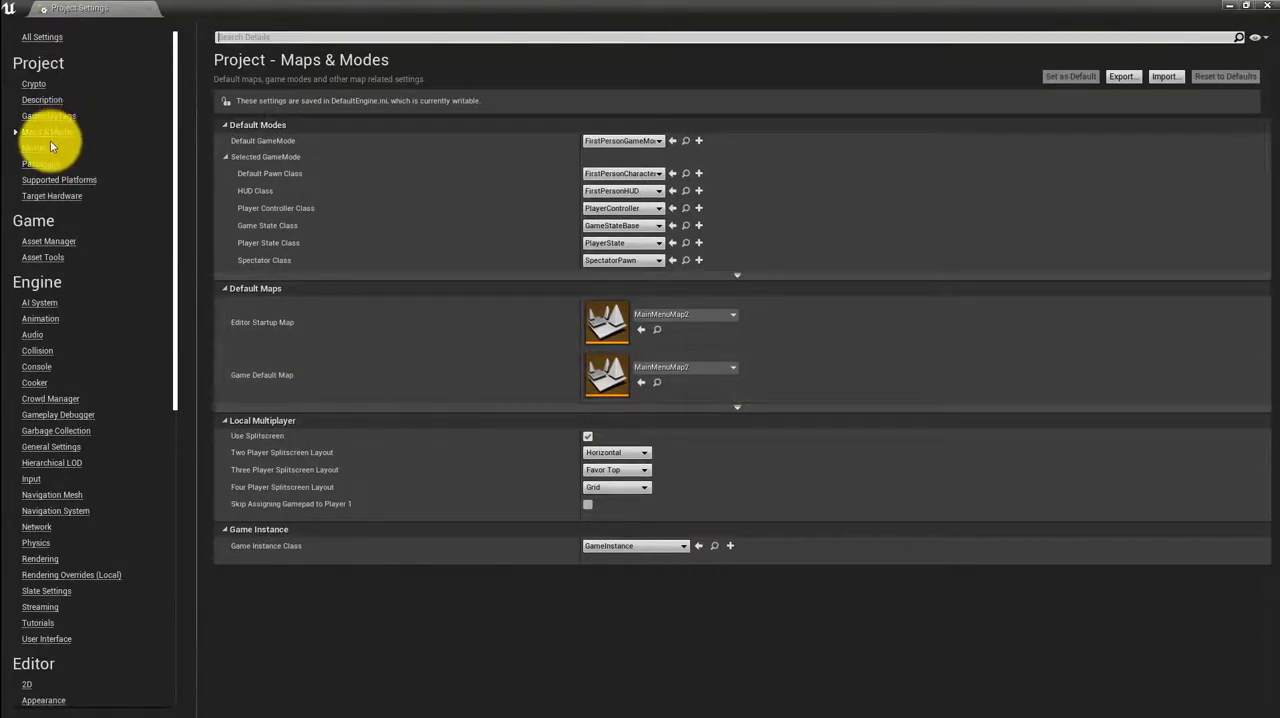
pyautogui.click(38, 163)
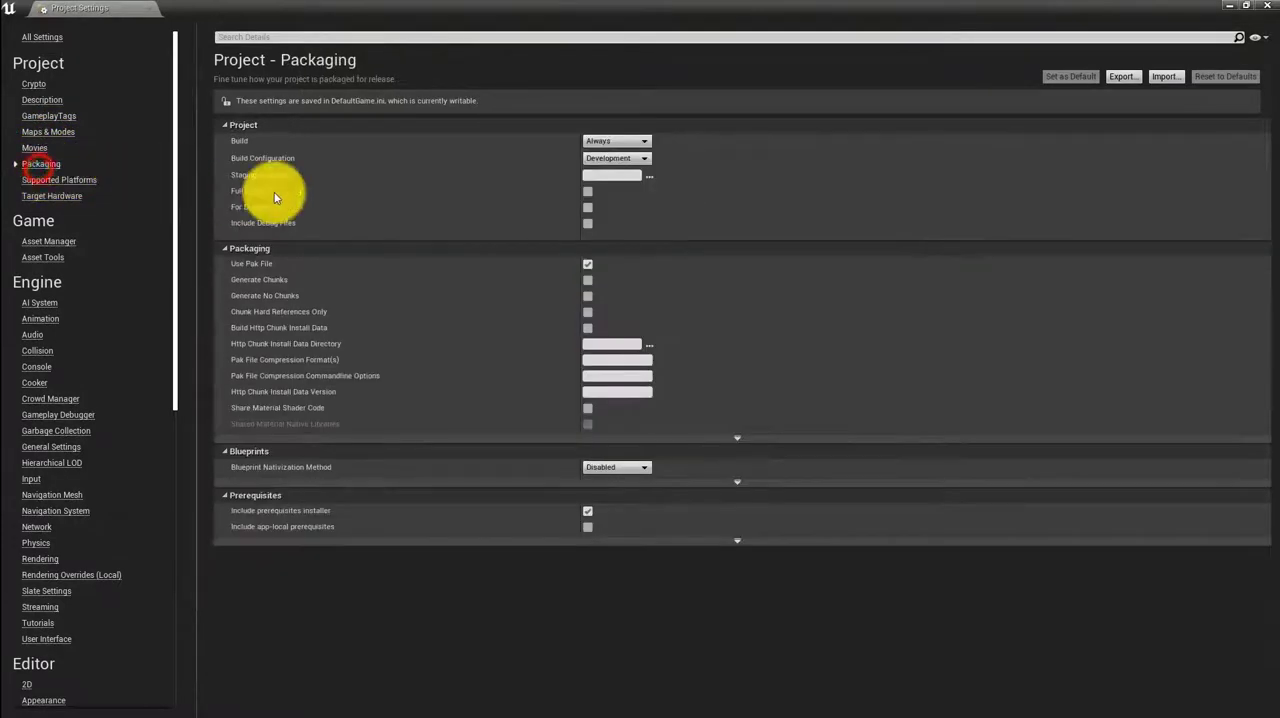
pyautogui.click(631, 160)
pyautogui.click(634, 160)
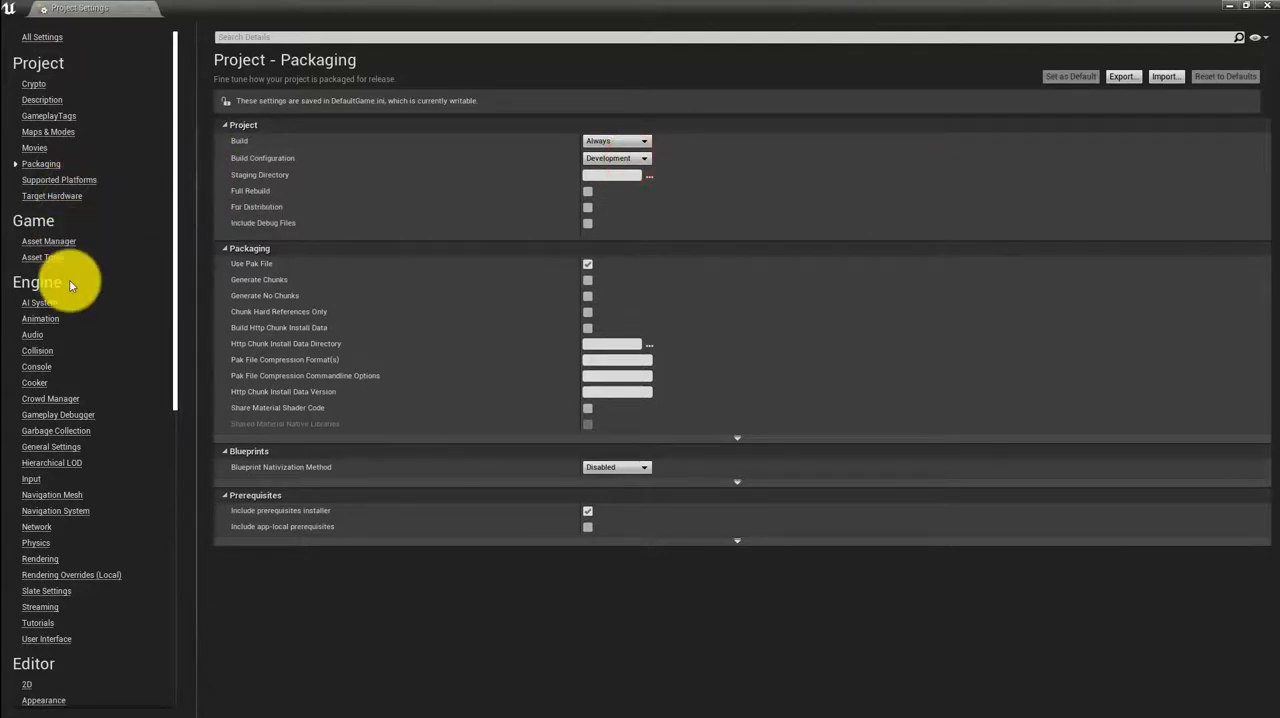
pyautogui.scroll(-3, 69, 279)
pyautogui.scroll(2, 67, 279)
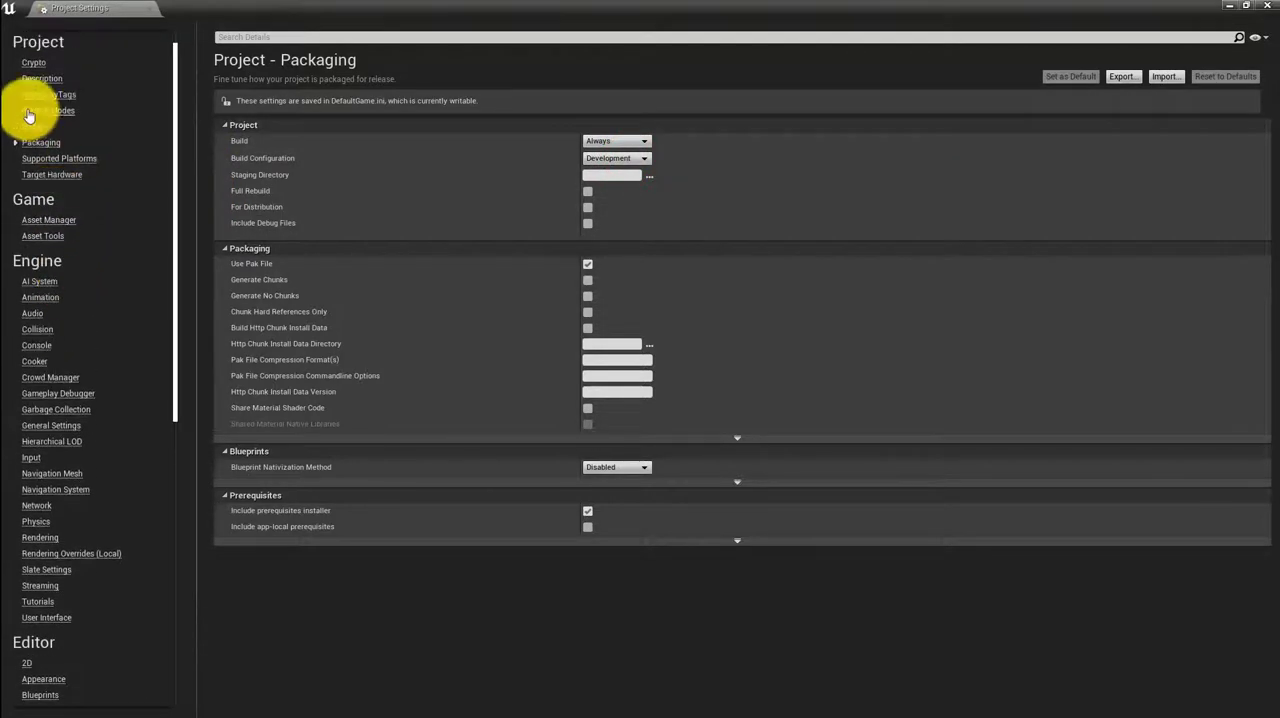
# Review the project's Supported Platforms list and the Windows platform's splash images and game icon, and close the Project Settings
pyautogui.click(59, 158)
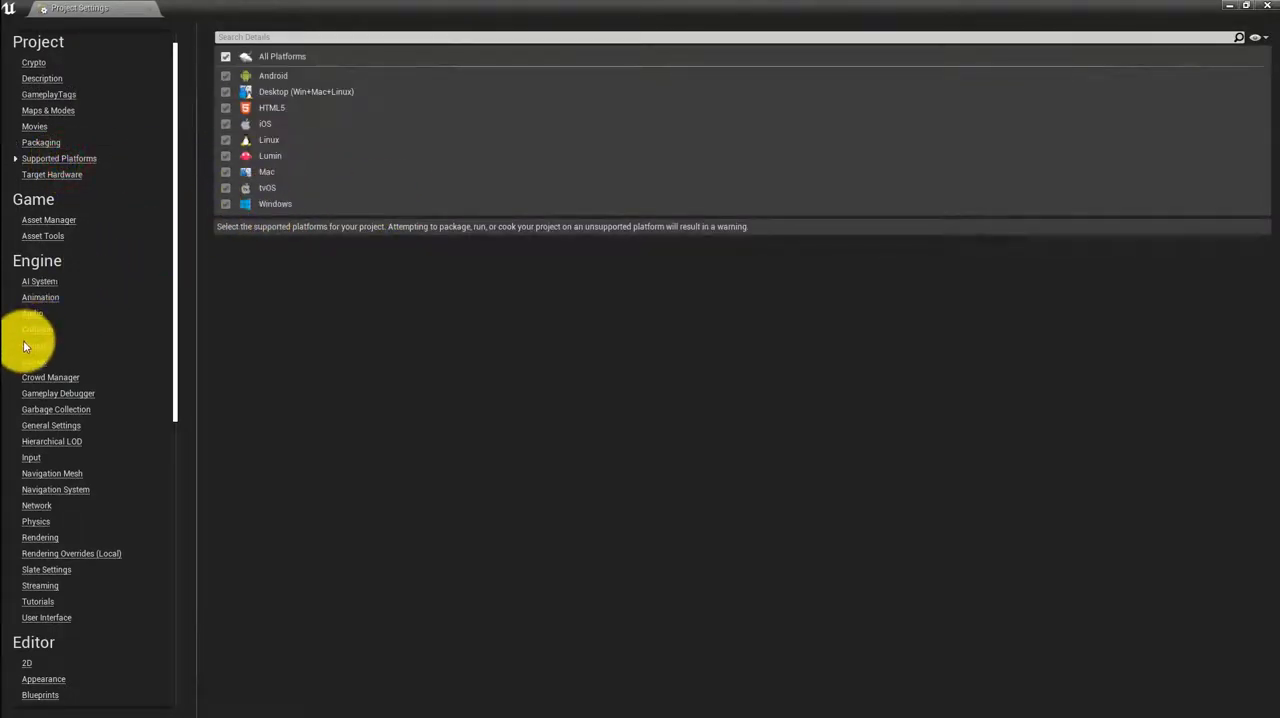
pyautogui.scroll(-6, 94, 445)
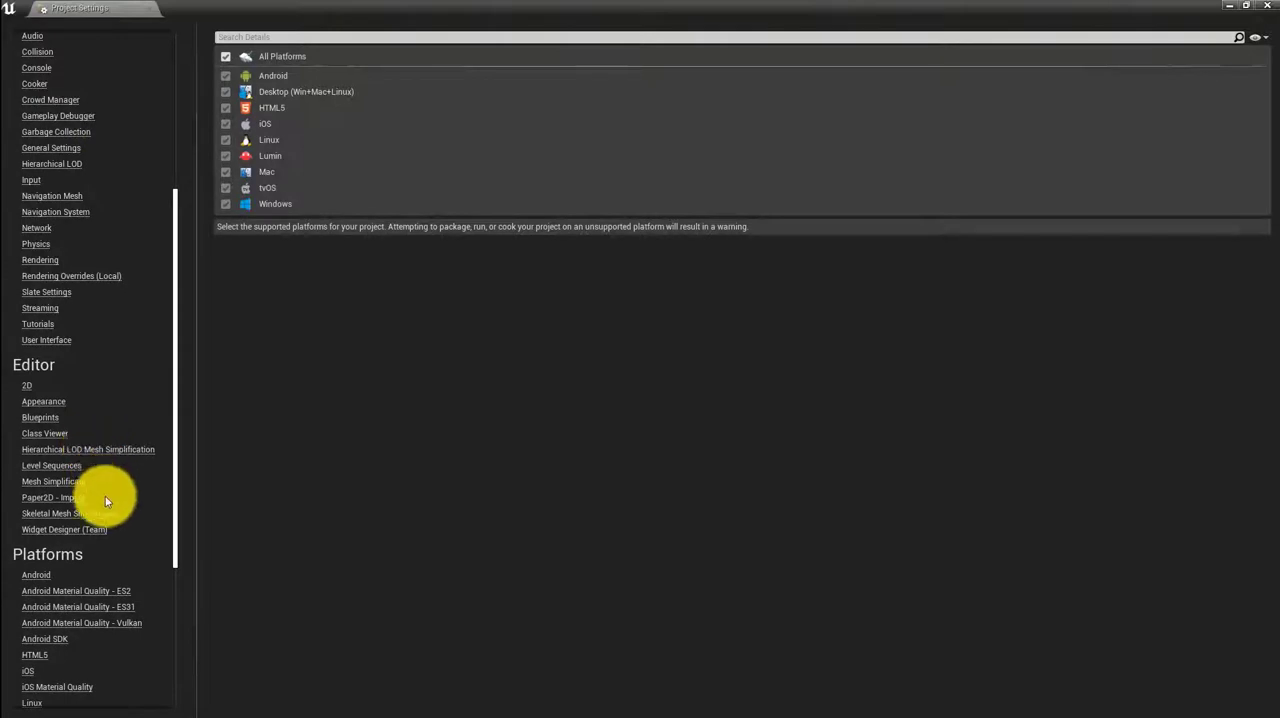
pyautogui.scroll(-4, 106, 492)
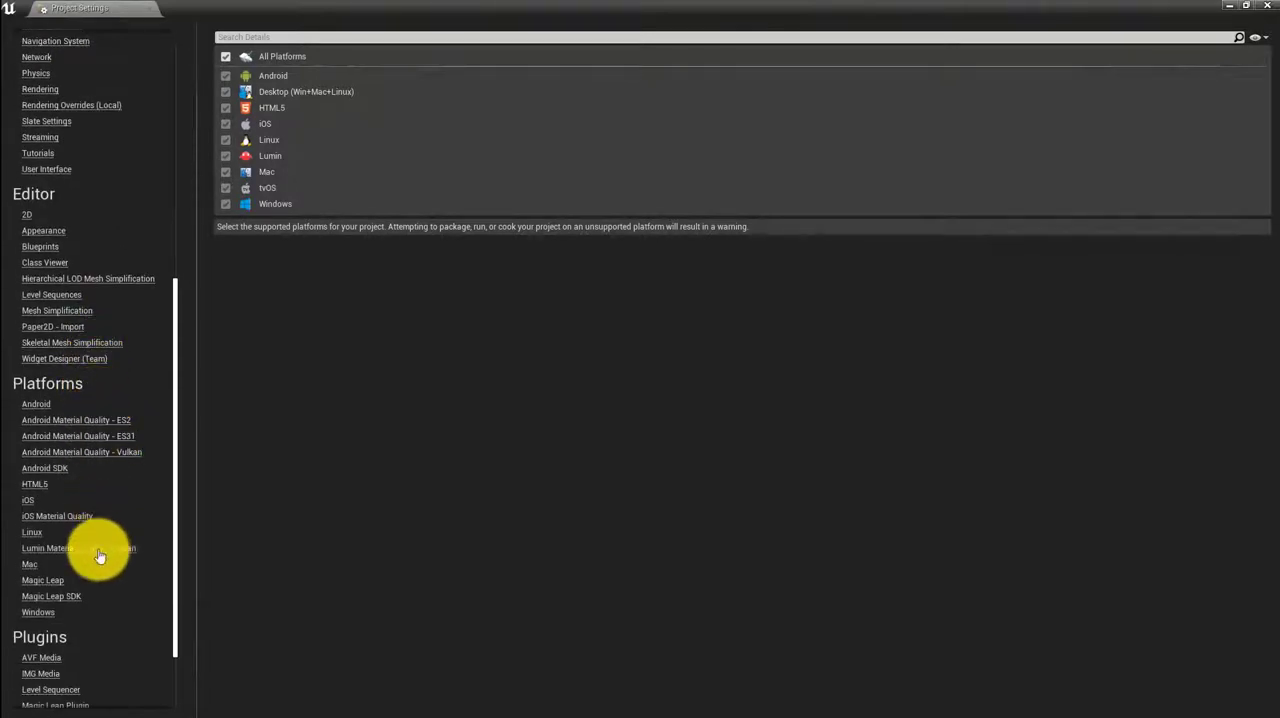
pyautogui.click(38, 612)
pyautogui.scroll(-2, 540, 498)
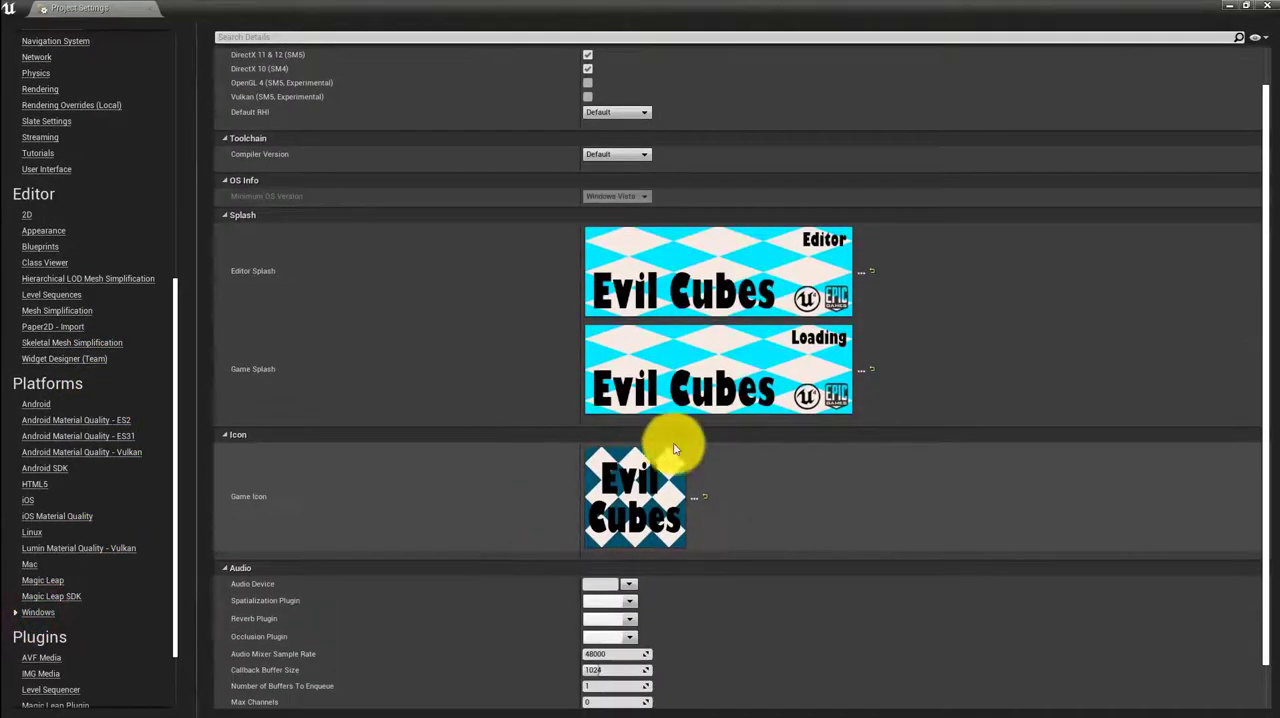
pyautogui.moveTo(662, 503)
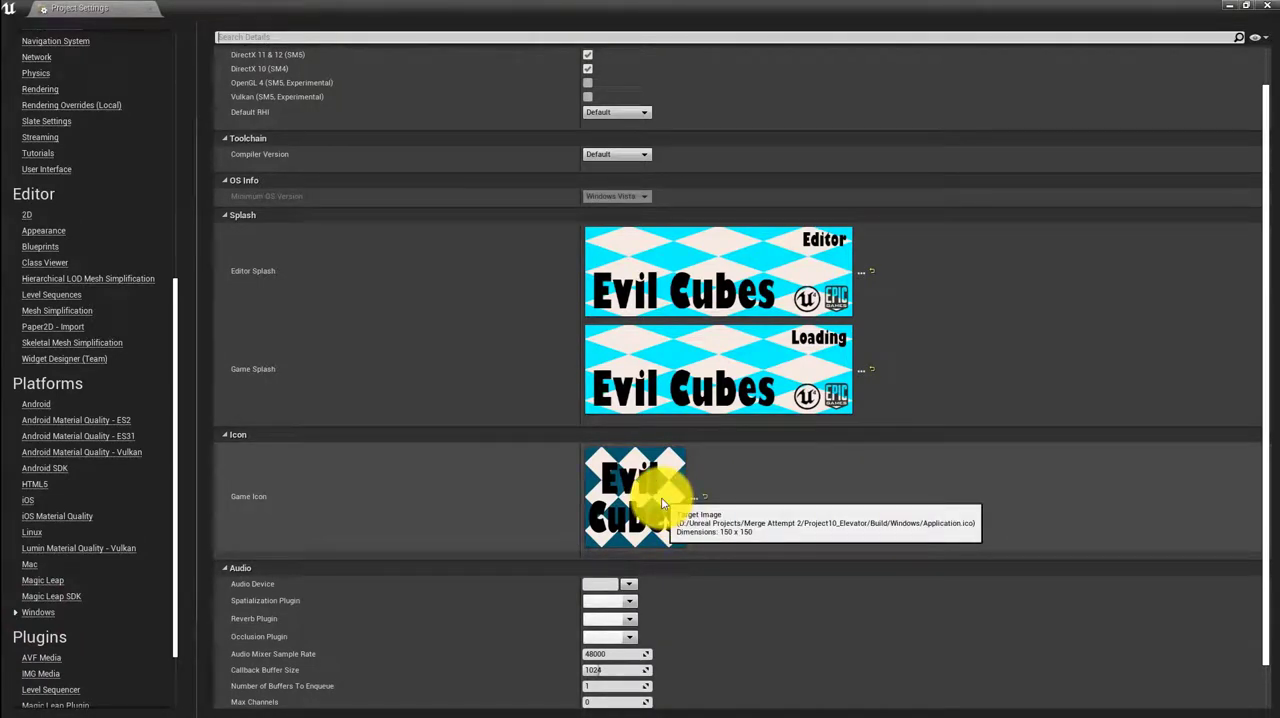
pyautogui.moveTo(737, 403)
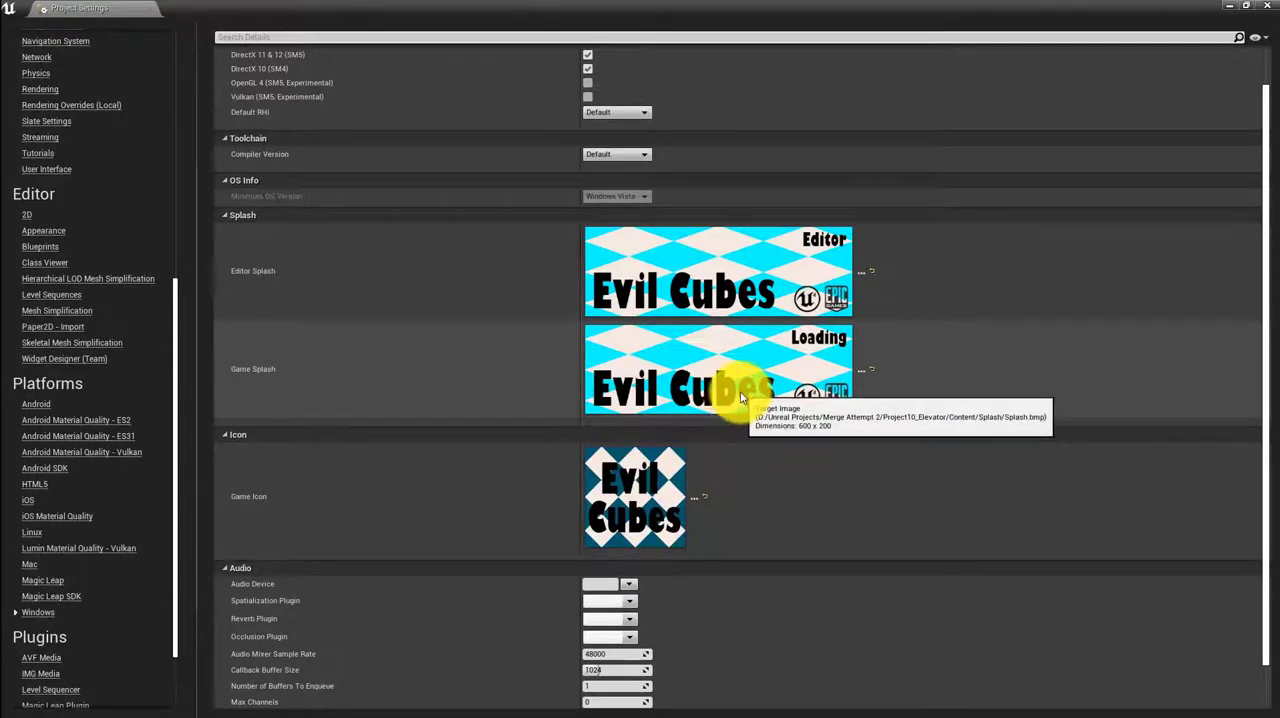
pyautogui.moveTo(733, 258)
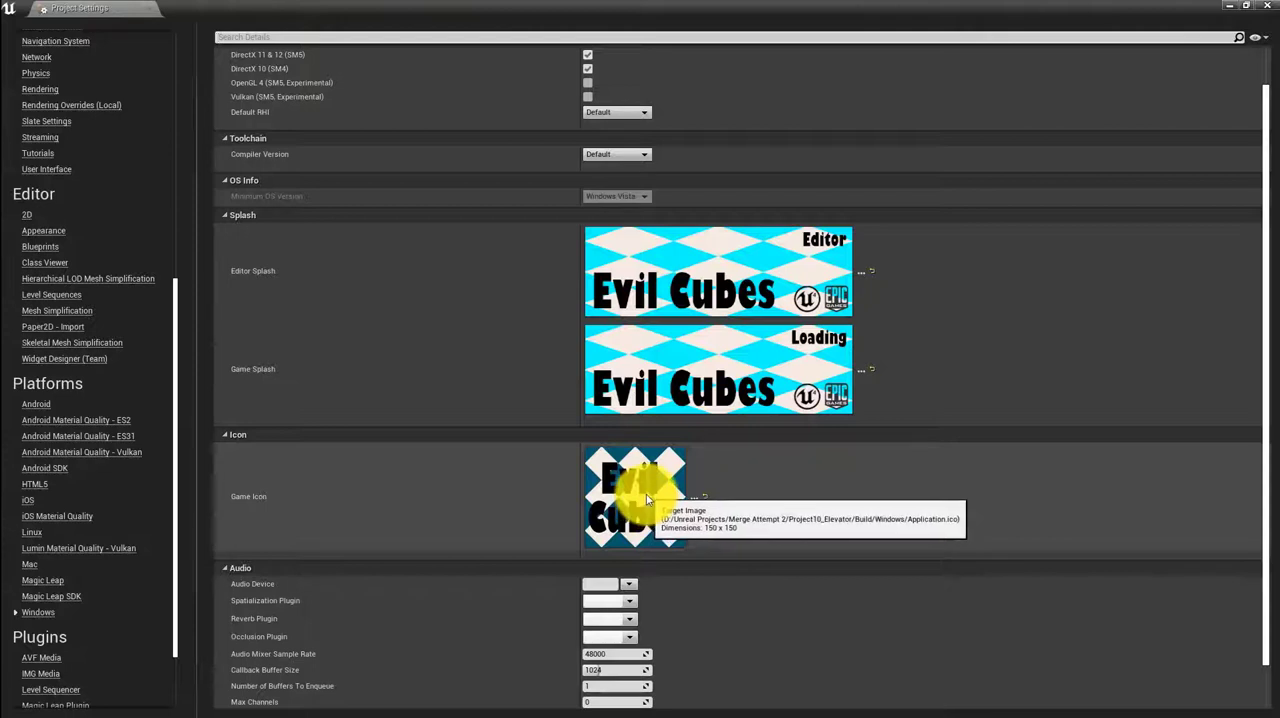
pyautogui.scroll(-1, 337, 518)
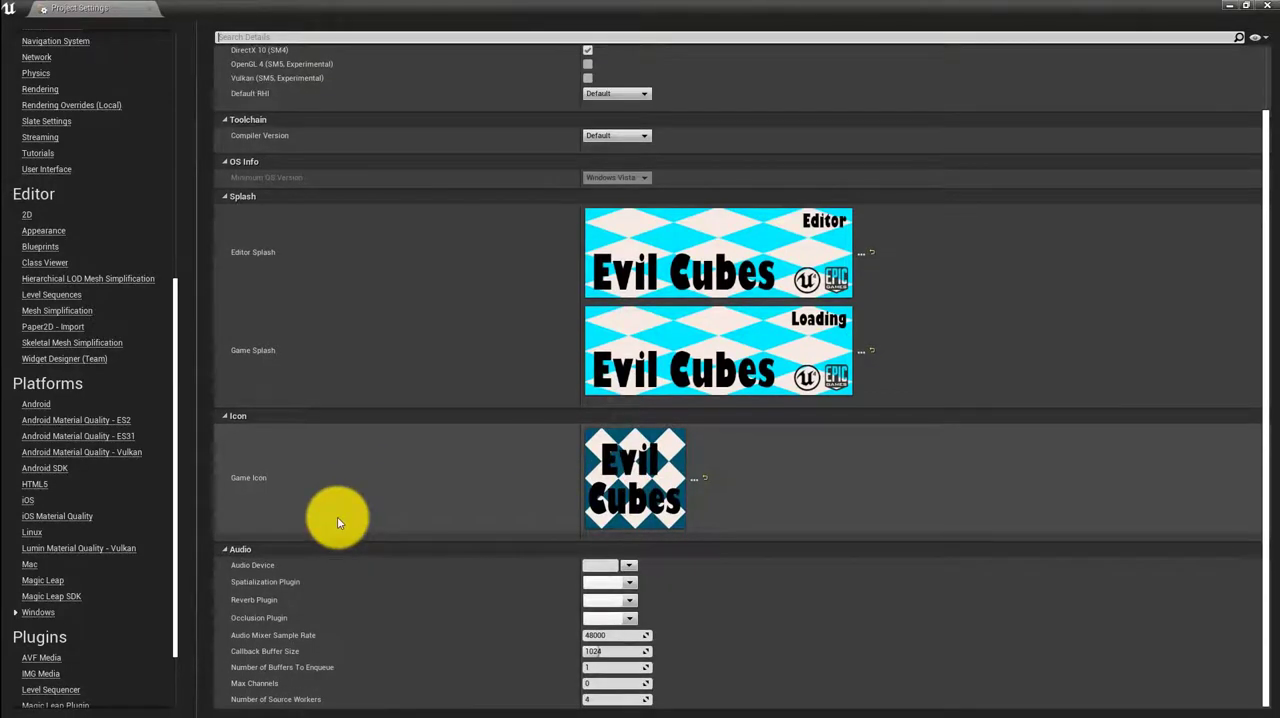
pyautogui.scroll(5, 350, 513)
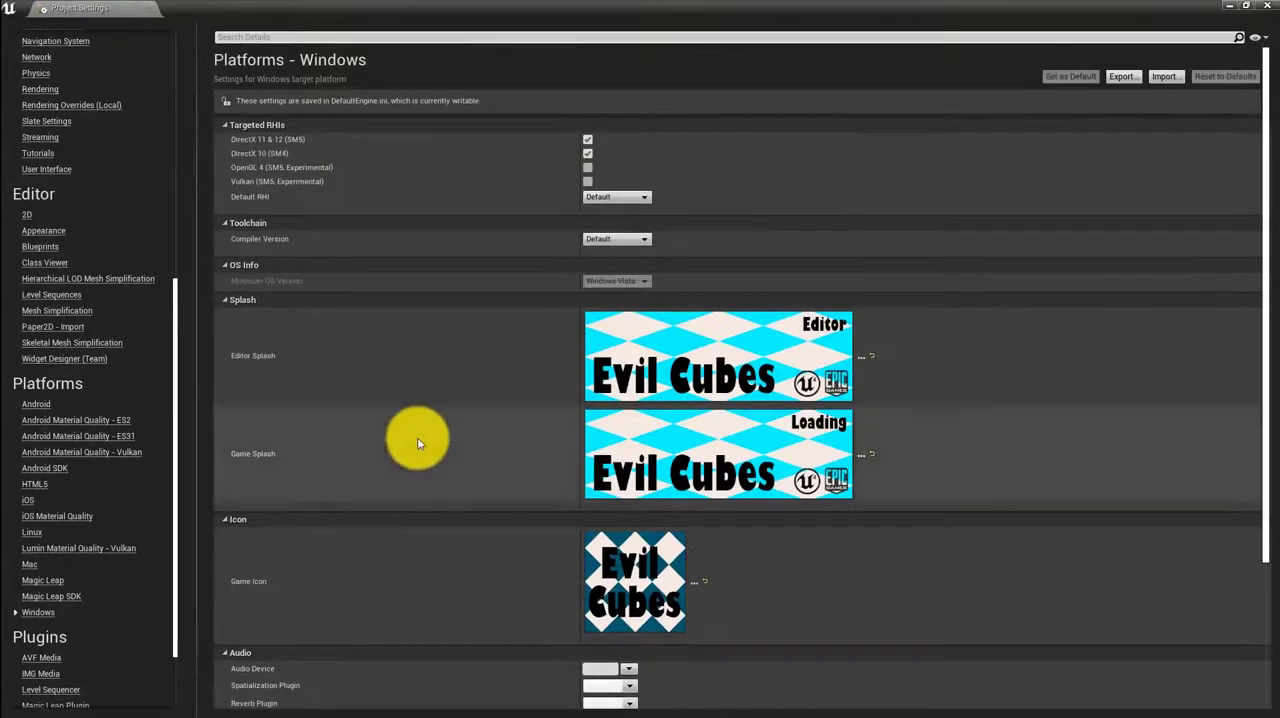
pyautogui.click(1273, 5)
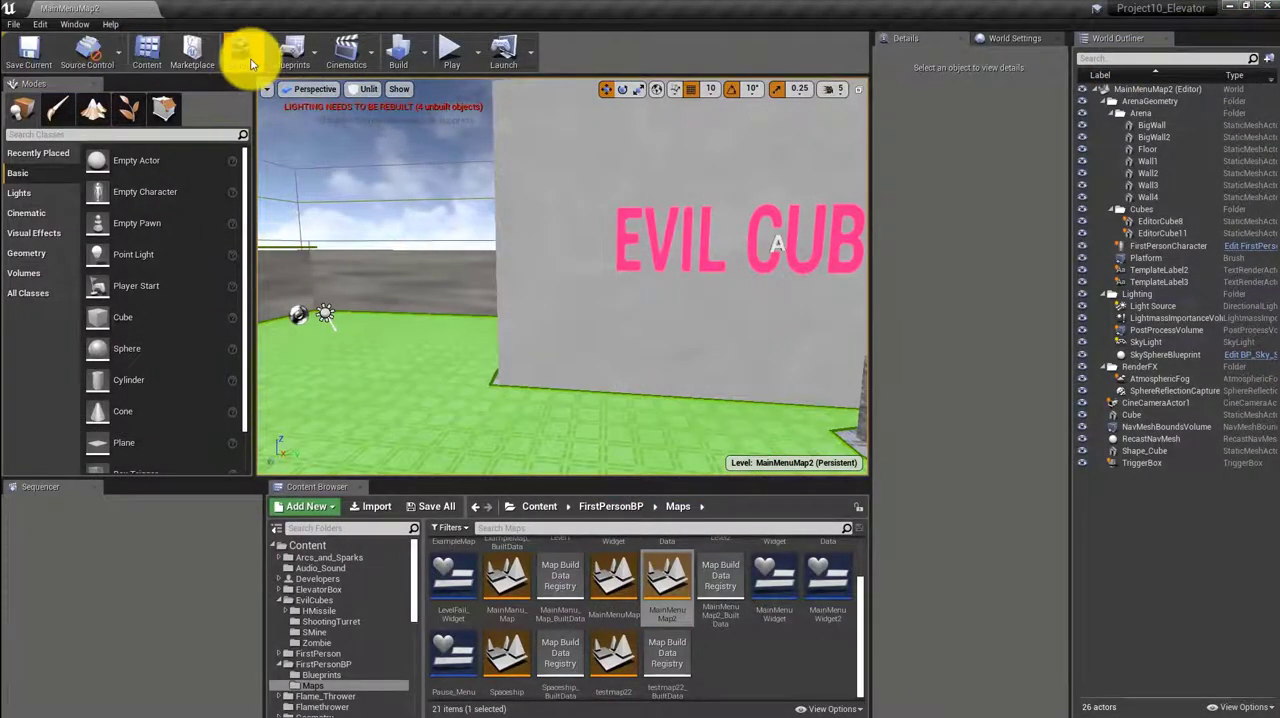
# Start packaging the project for the Windows (64-bit) platform
pyautogui.click(14, 23)
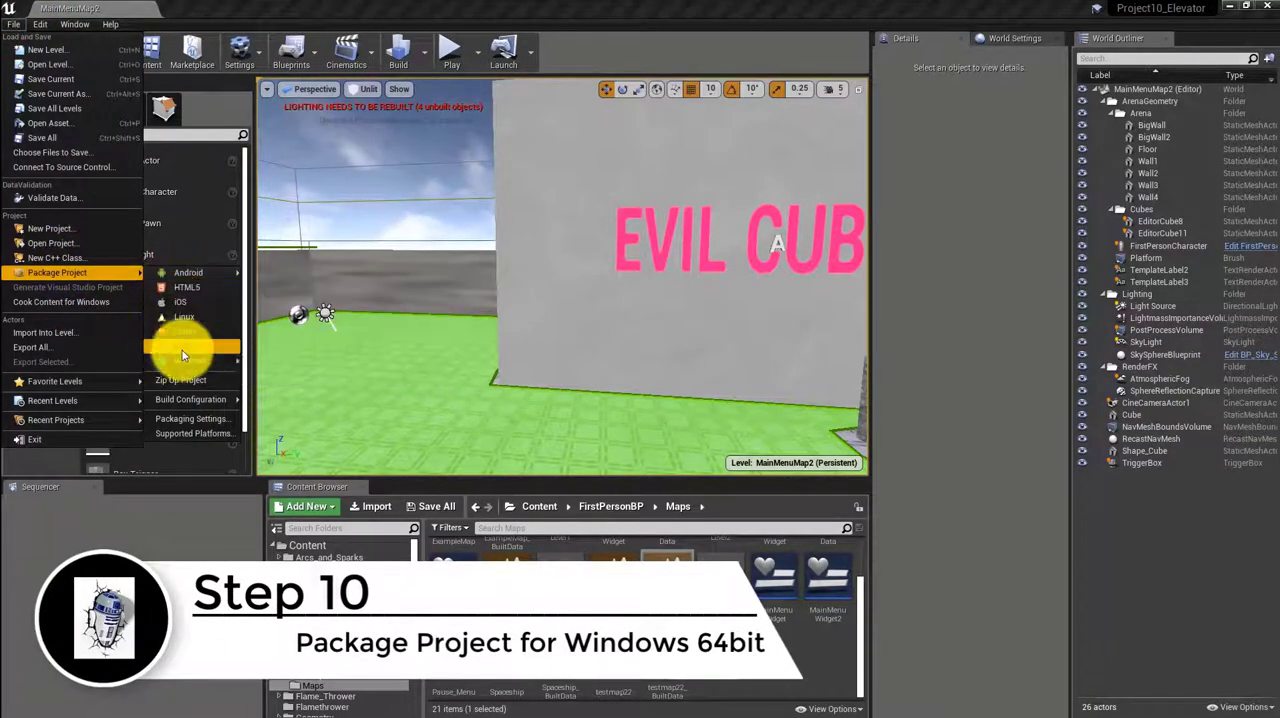
pyautogui.moveTo(186, 361)
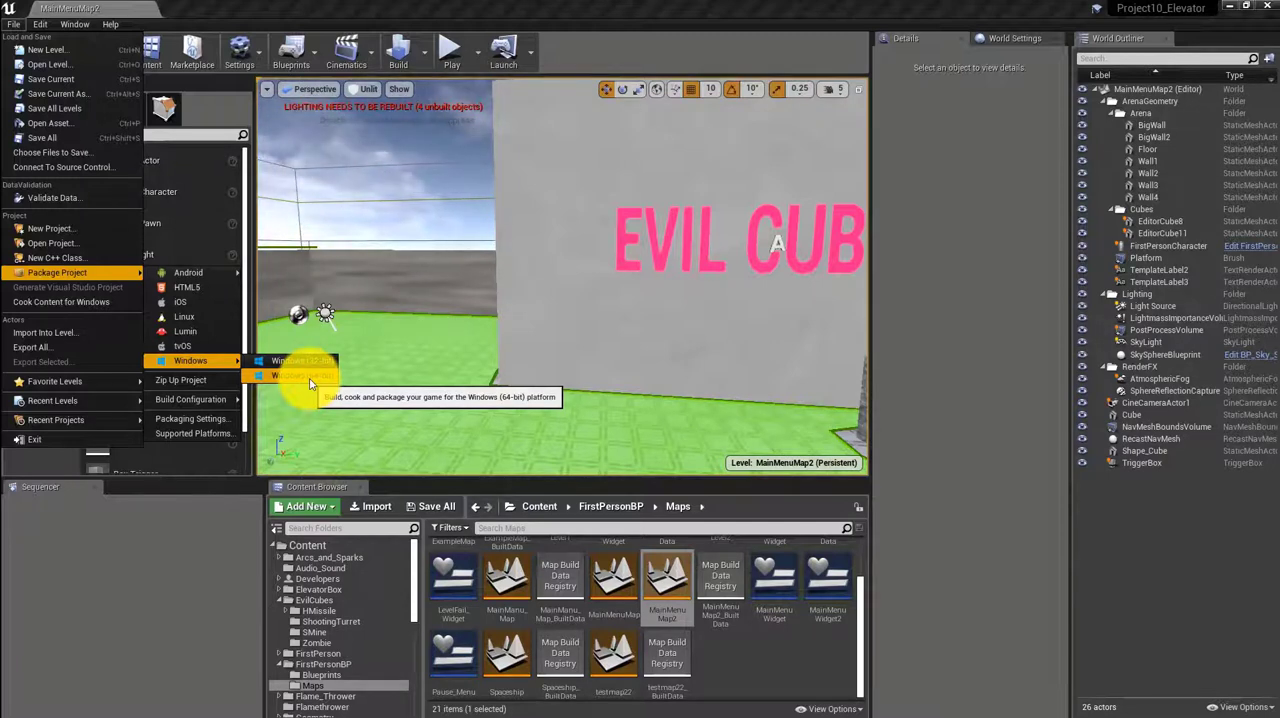
pyautogui.click(310, 377)
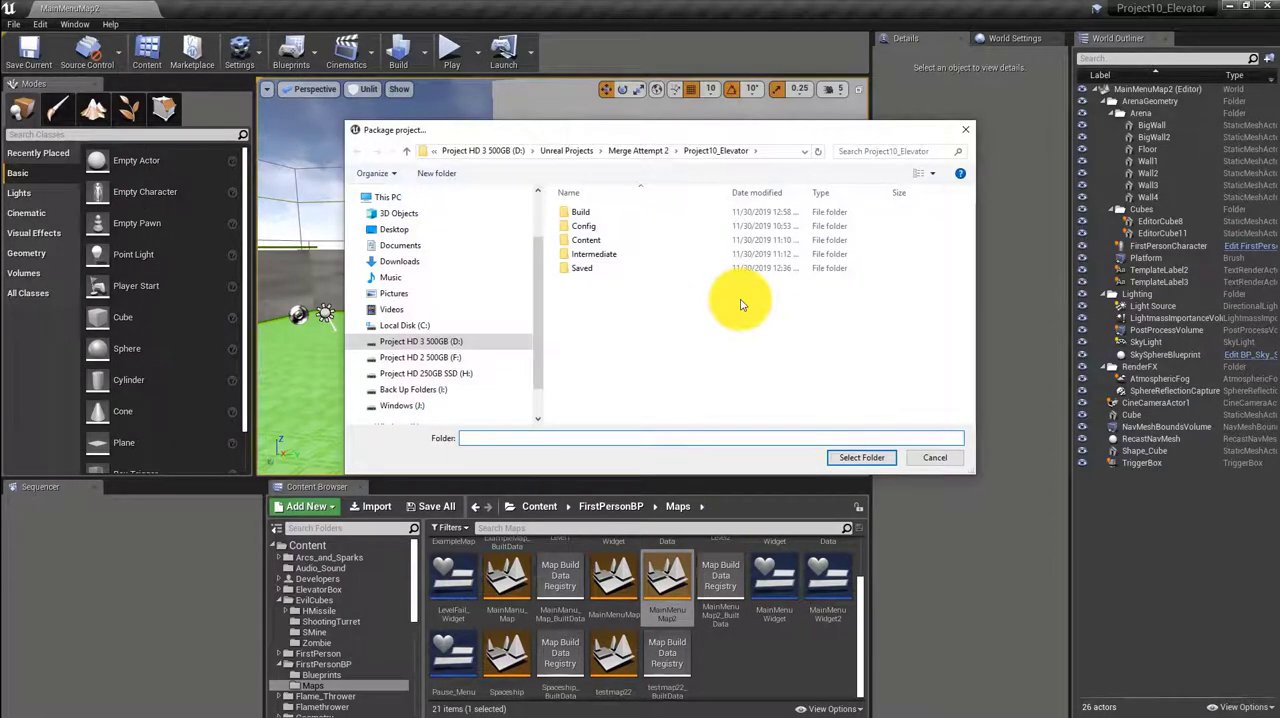
# Create a folder named "Finished Game" inside Merge Attempt 2 and choose it as the destination for the packaged project
pyautogui.click(626, 150)
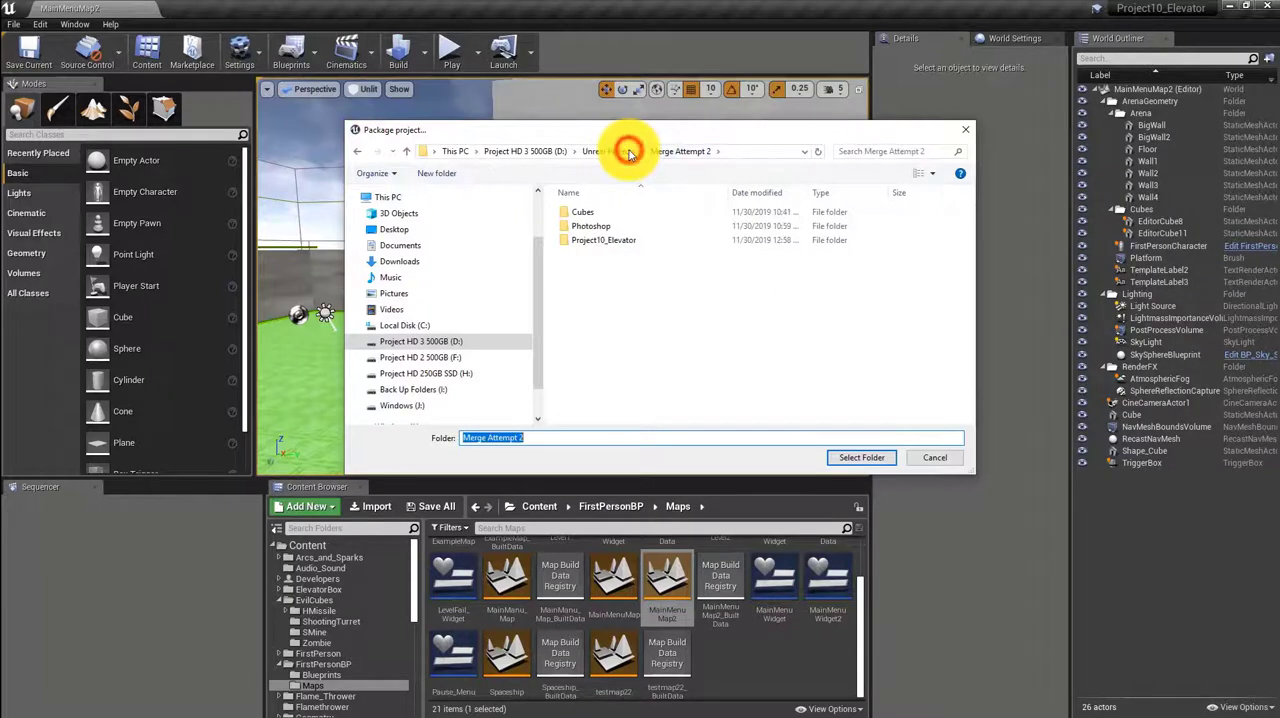
pyautogui.rightClick(584, 285)
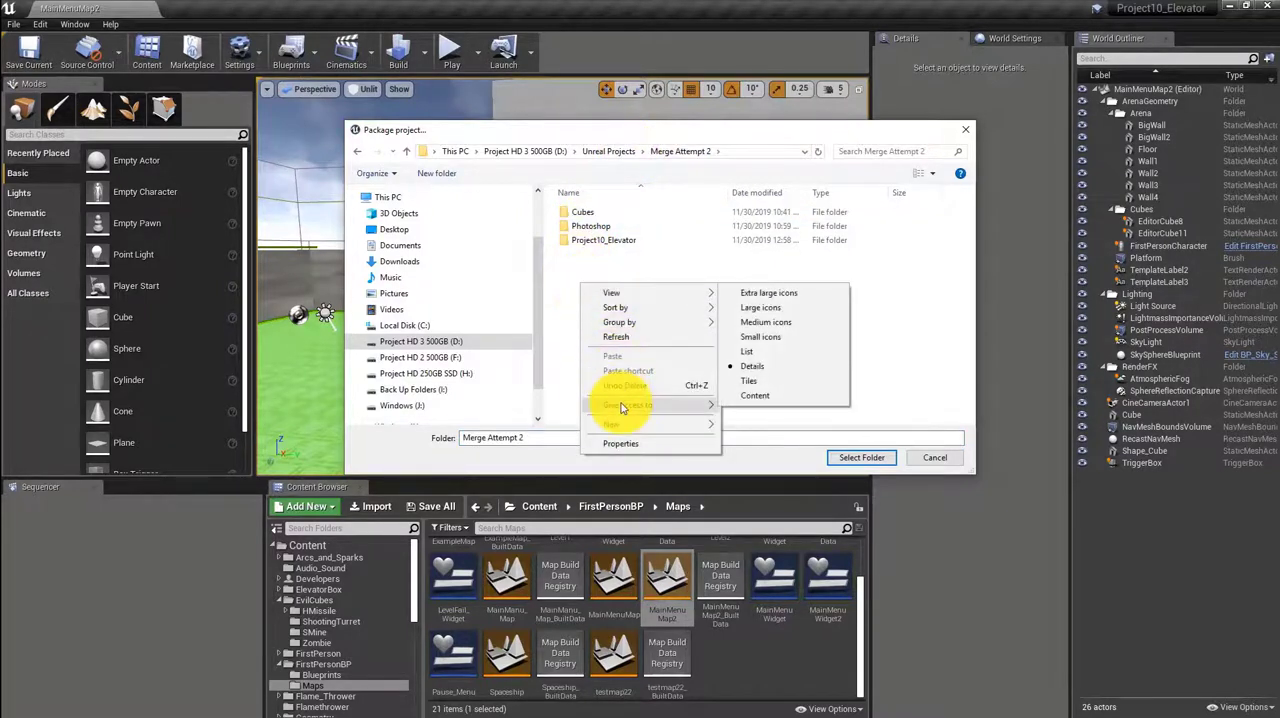
pyautogui.moveTo(623, 423)
pyautogui.click(769, 428)
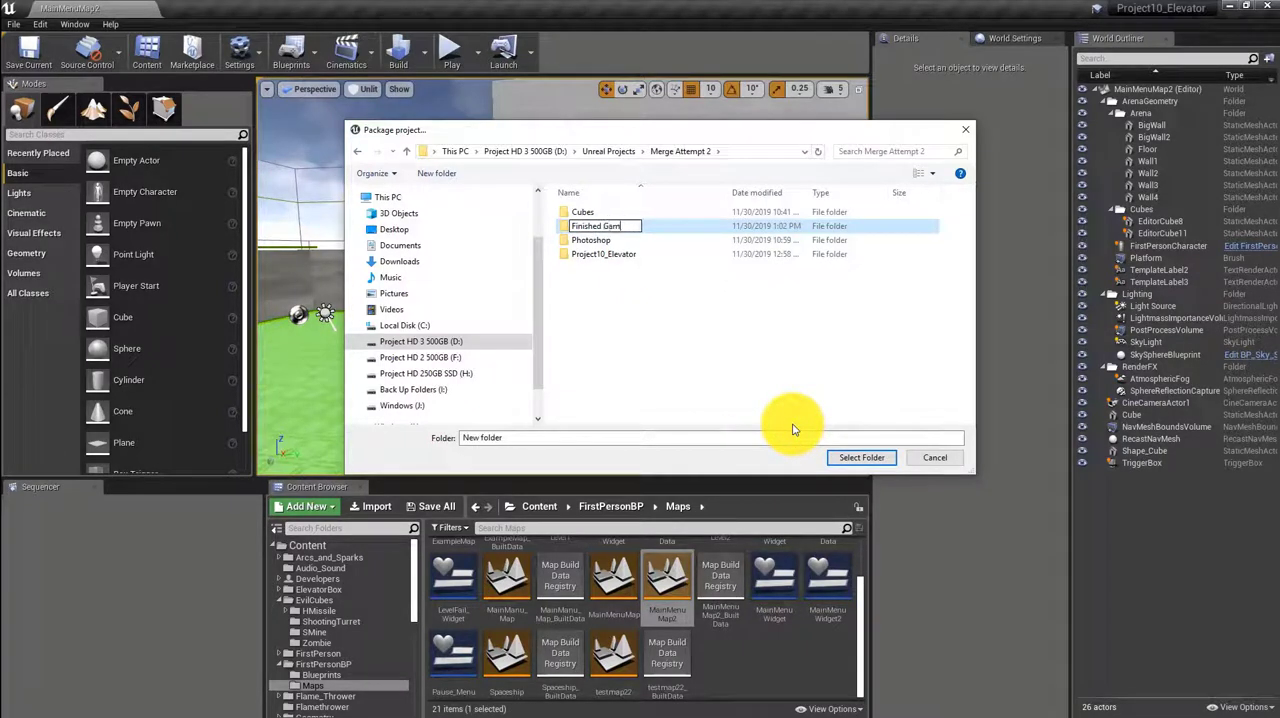
pyautogui.click(723, 380)
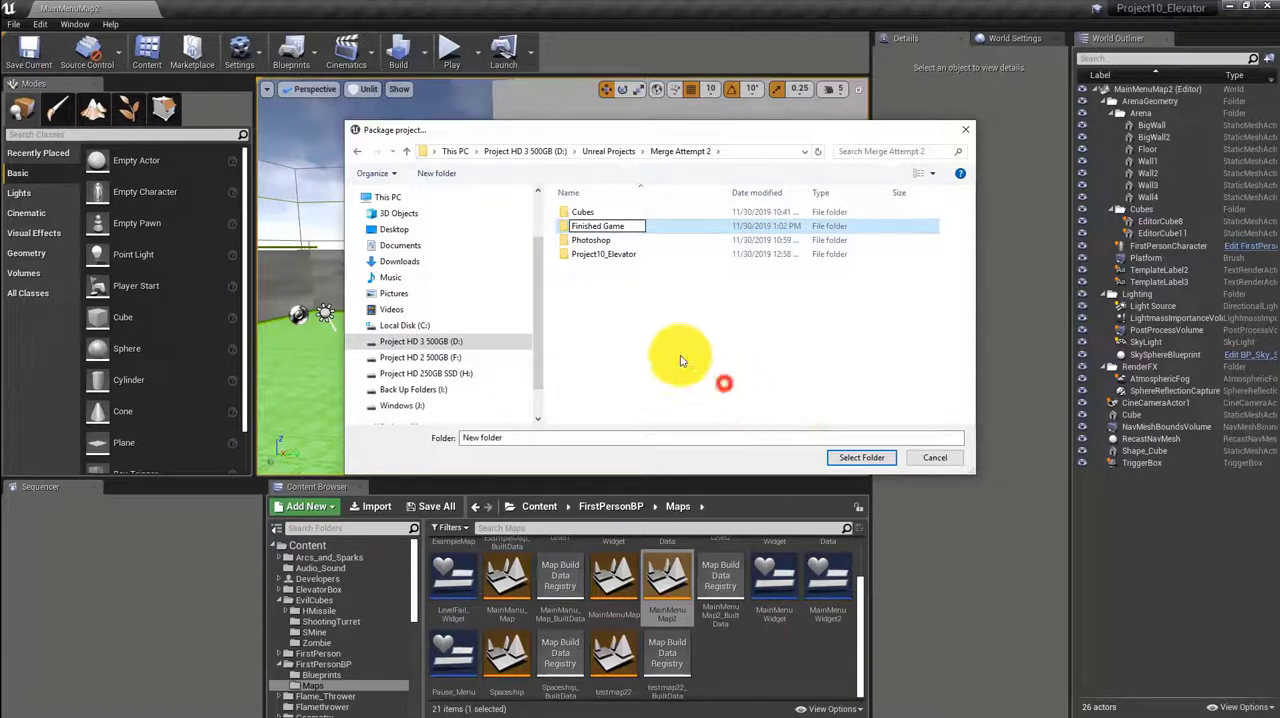
pyautogui.doubleClick(586, 226)
pyautogui.click(871, 457)
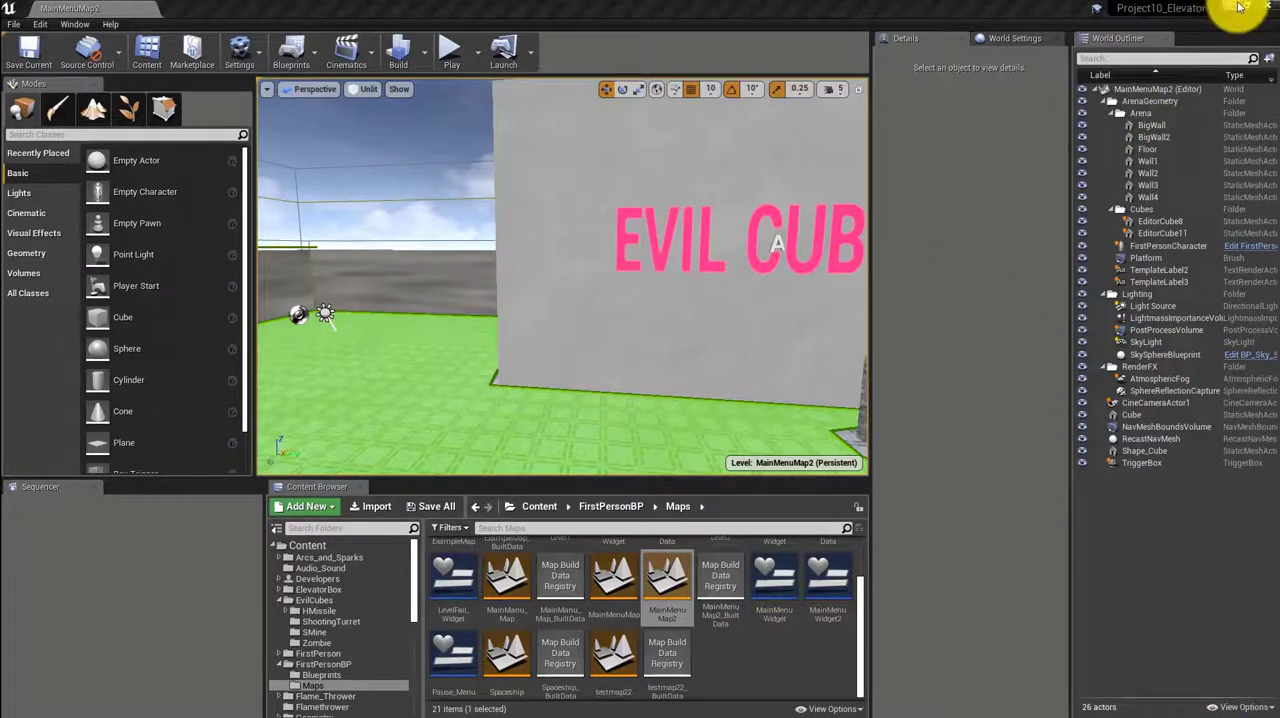
# Save the current map and all modified assets, and close the Unreal Editor
pyautogui.click(24, 42)
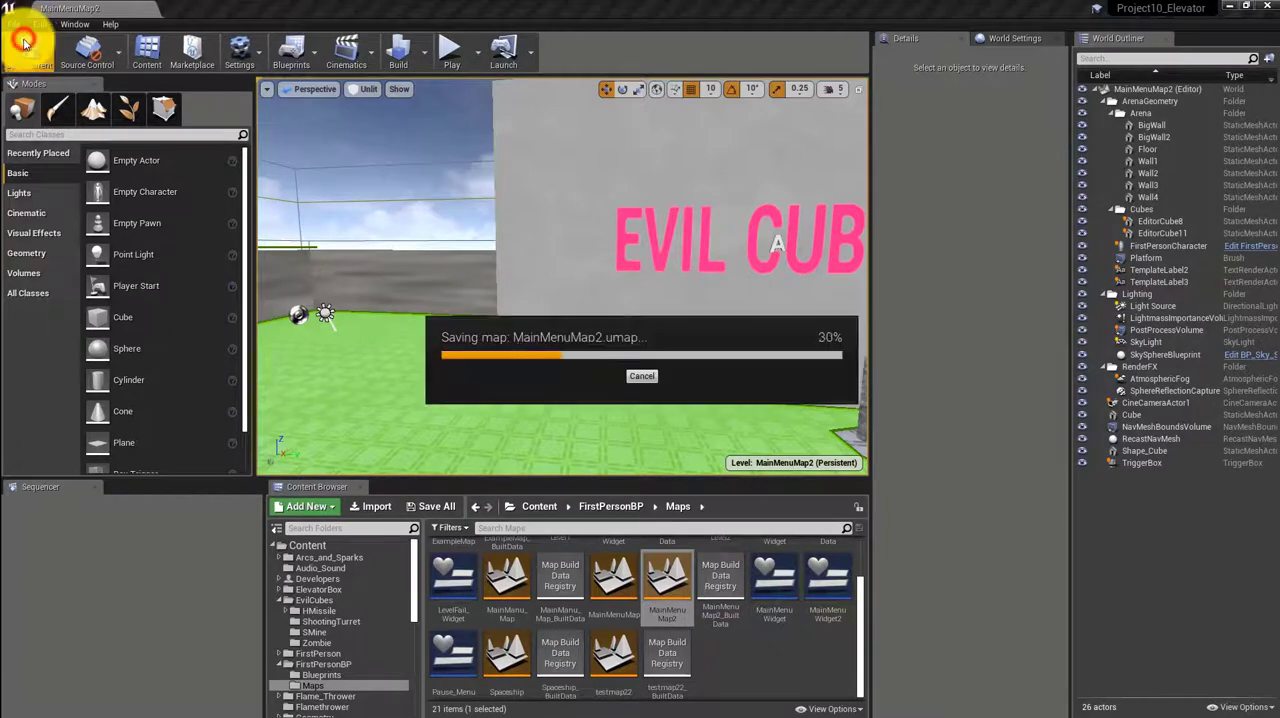
pyautogui.click(456, 509)
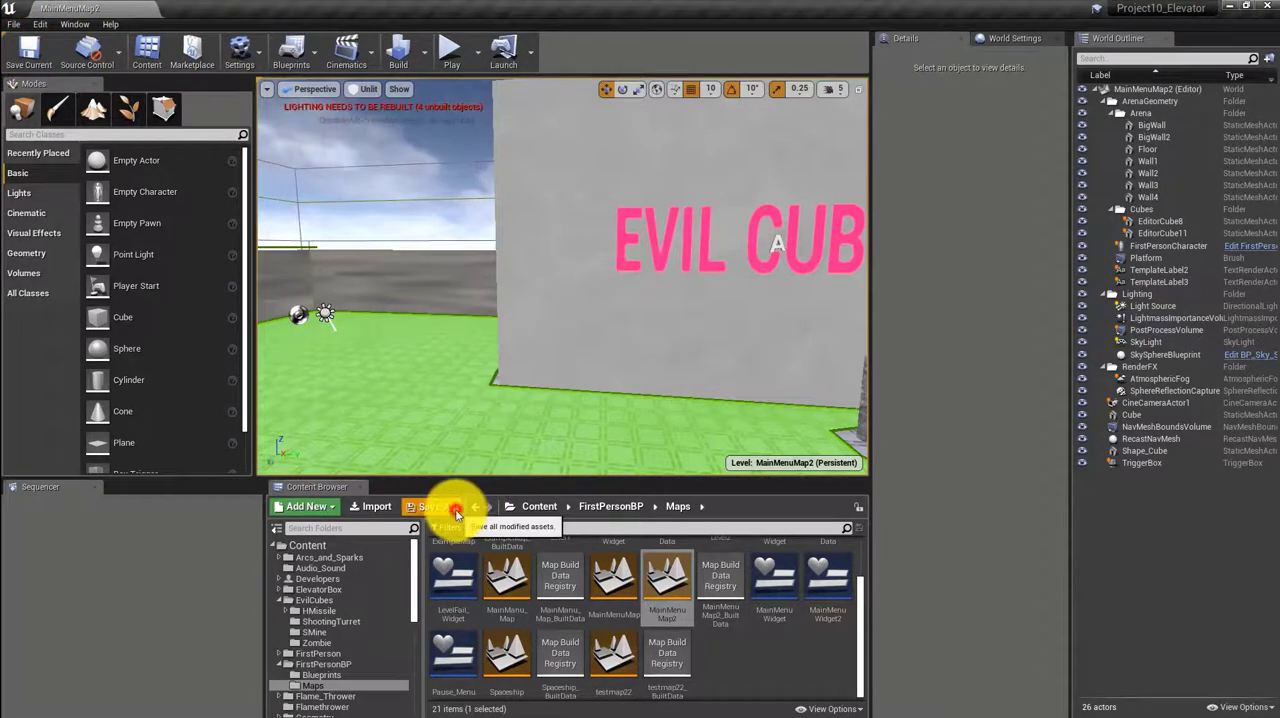
pyautogui.click(14, 23)
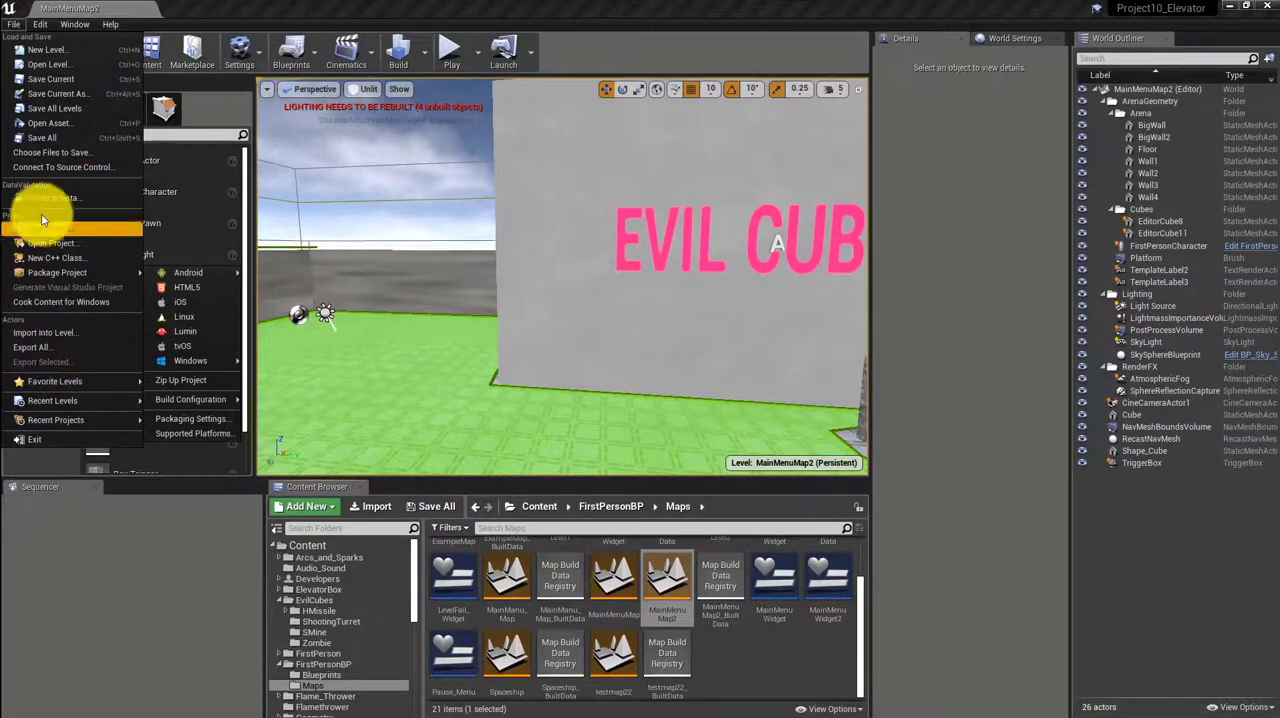
pyautogui.click(45, 136)
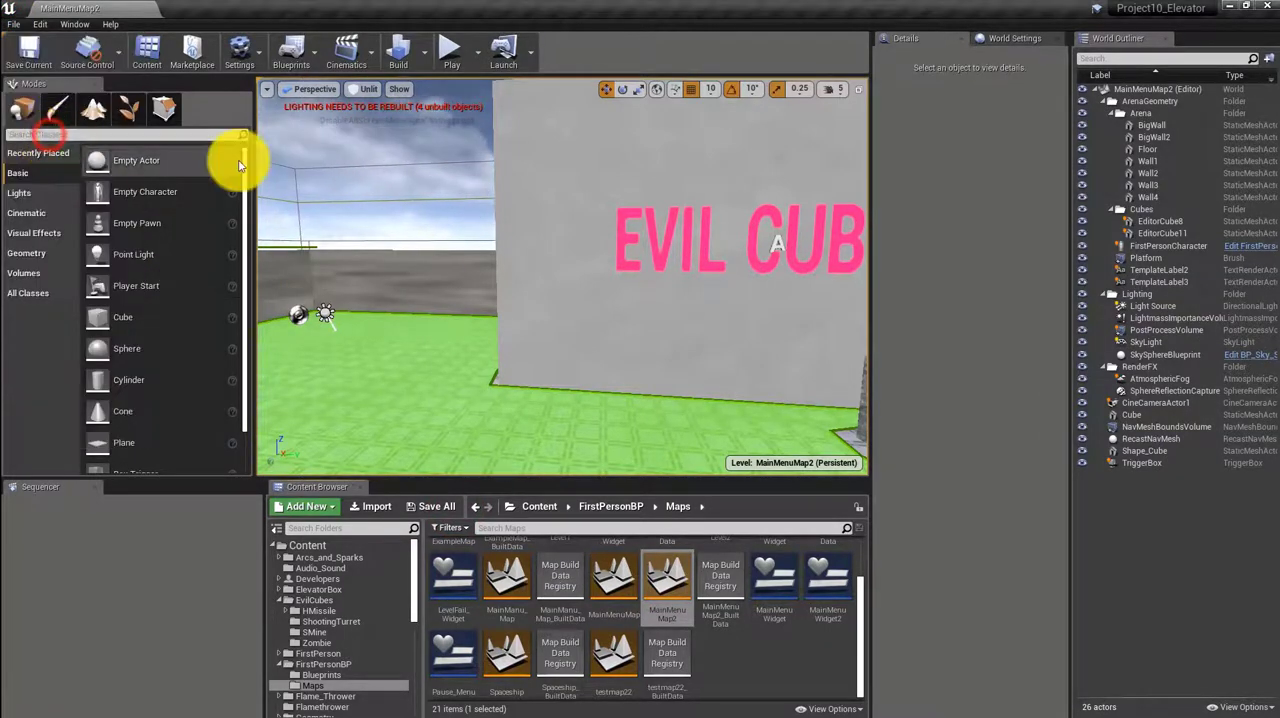
pyautogui.click(1266, 12)
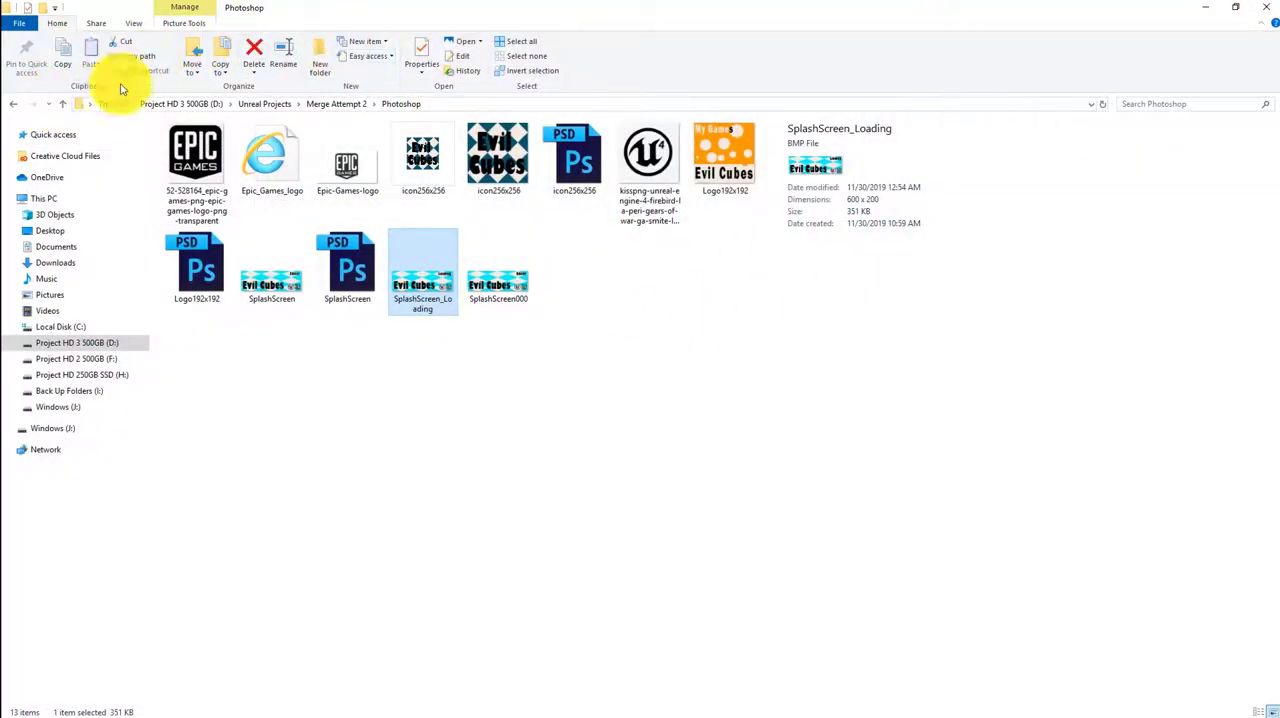
# Close the Photoshop folder window and open Unreal Projects > Merge Attempt 2 > Finished Game > WindowsNoEditor on drive D in File Explorer
pyautogui.click(1263, 8)
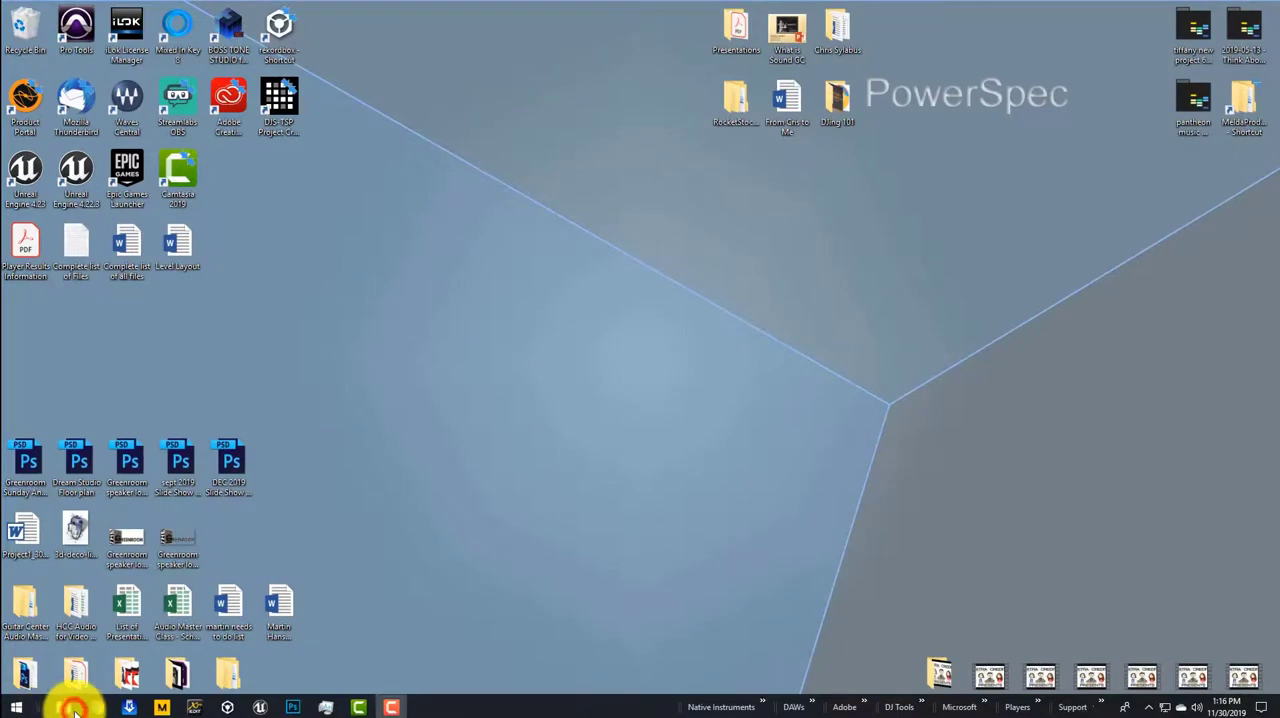
pyautogui.click(73, 708)
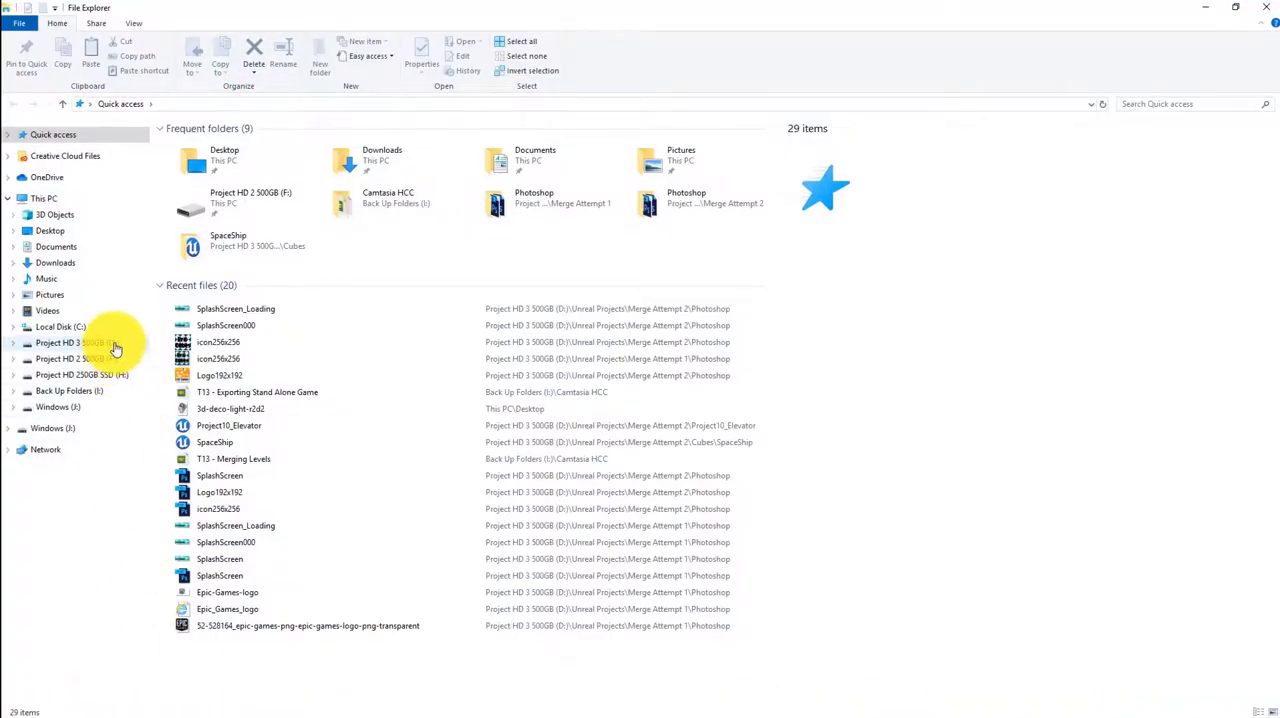
pyautogui.click(114, 344)
pyautogui.doubleClick(198, 158)
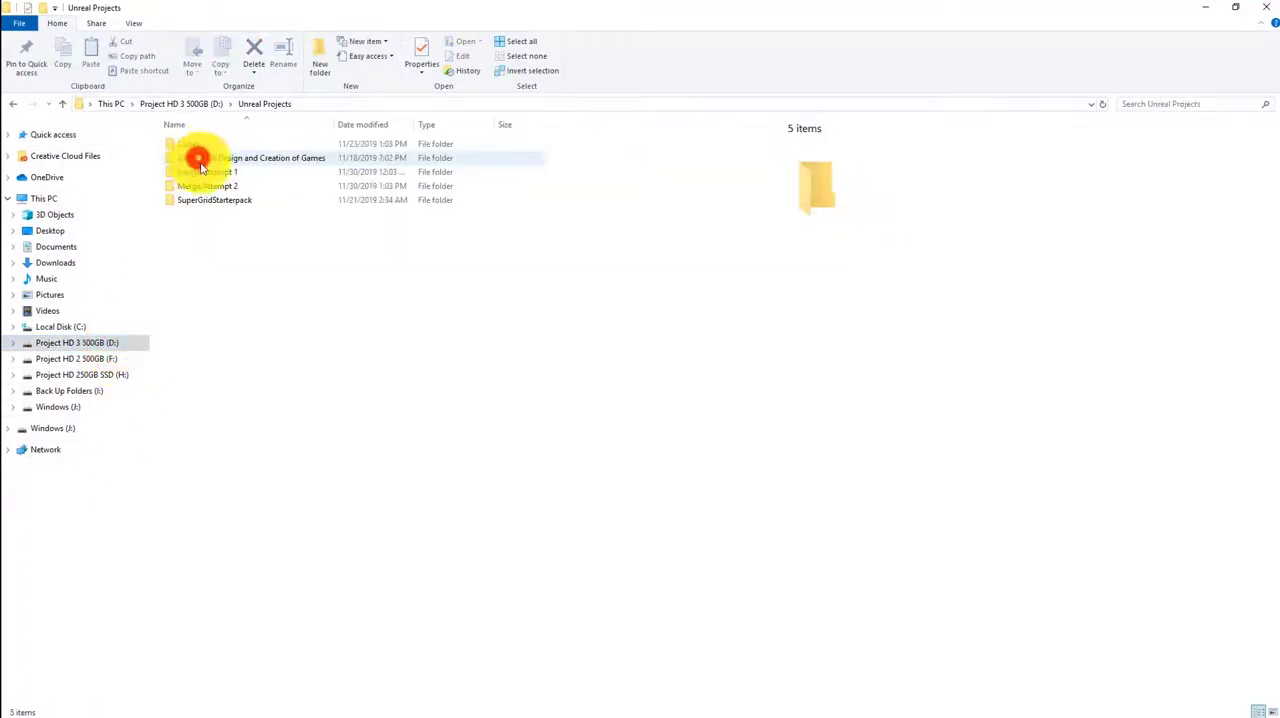
pyautogui.doubleClick(208, 186)
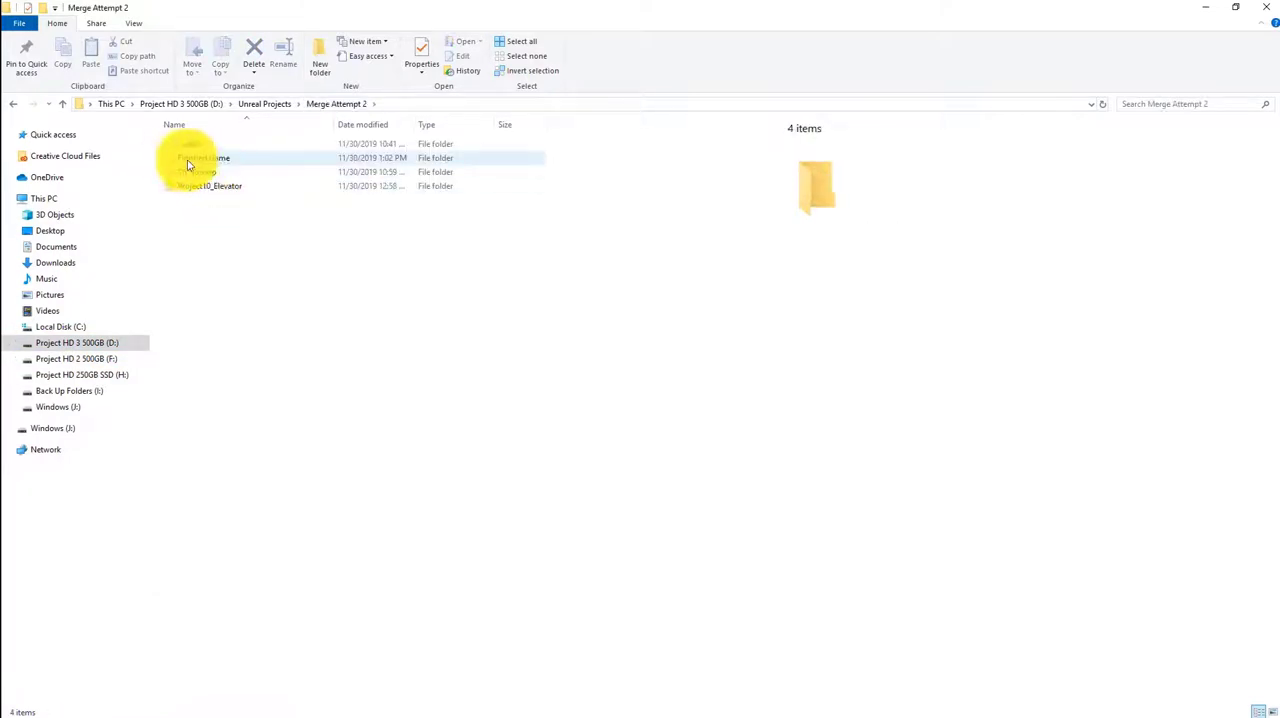
pyautogui.doubleClick(193, 160)
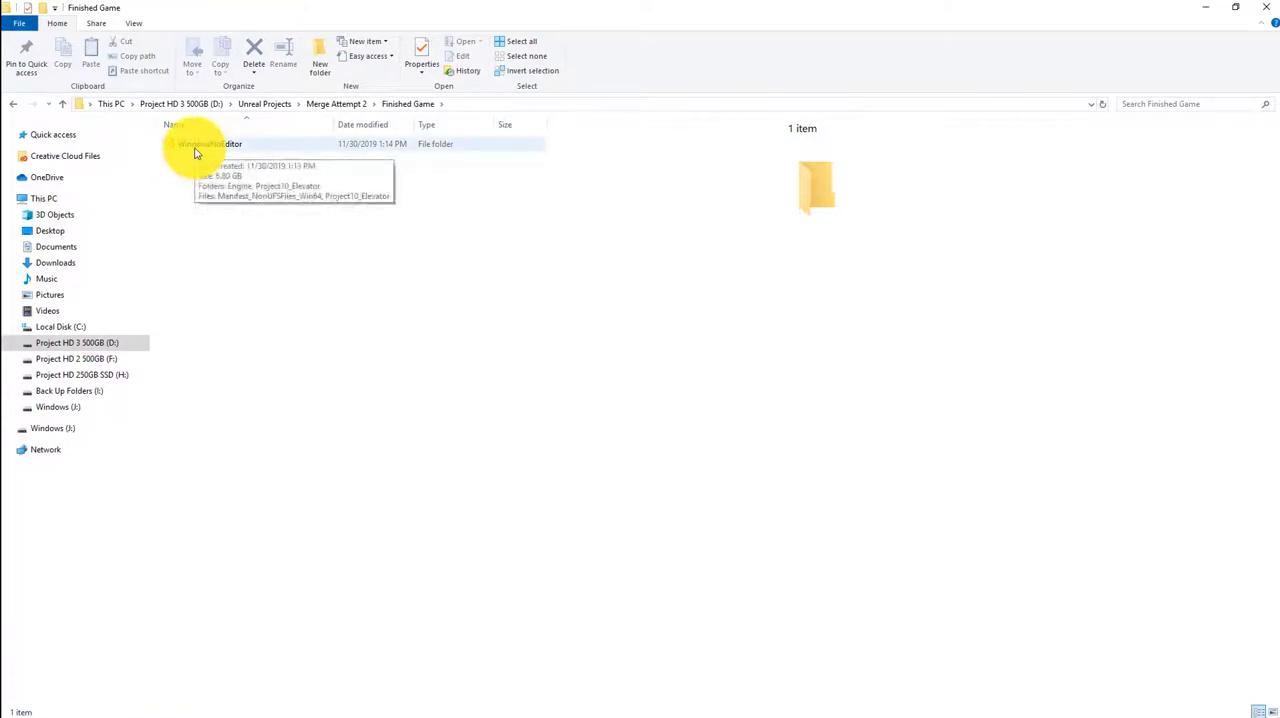
pyautogui.doubleClick(196, 150)
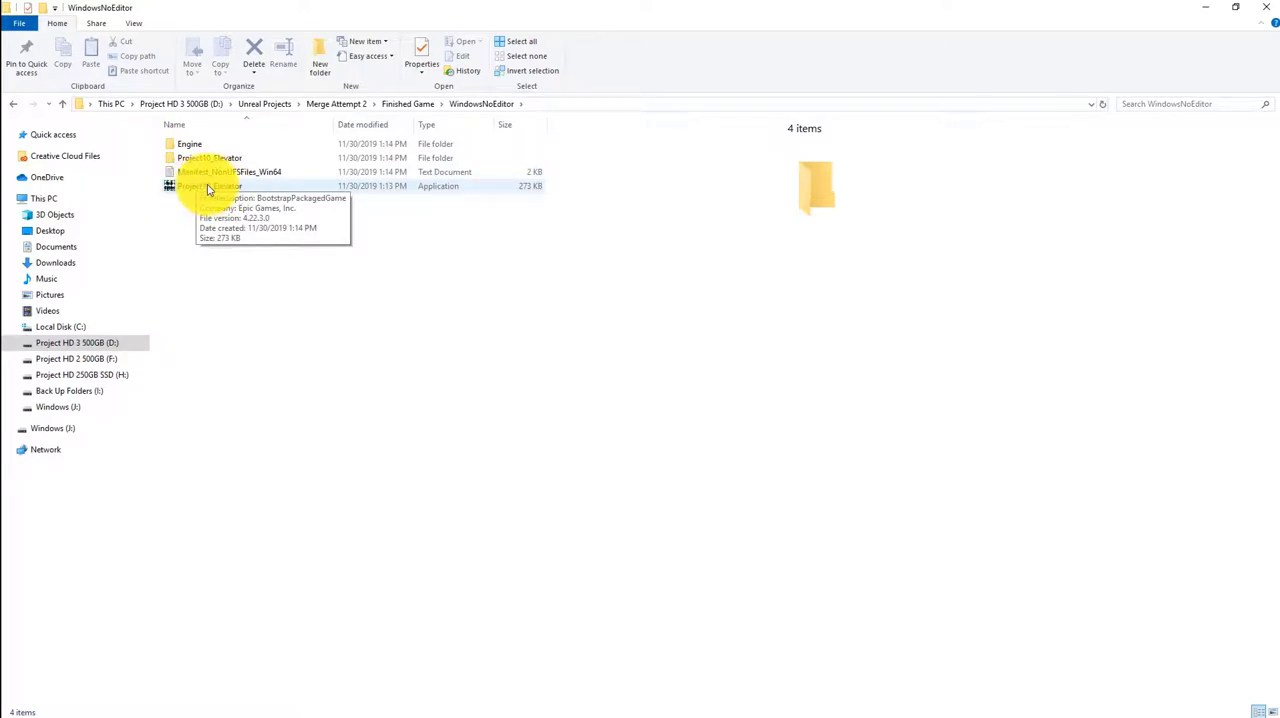
# Launch the packaged Project10_Elevator application and start playing from the Evil Cubes main menu
pyautogui.doubleClick(209, 187)
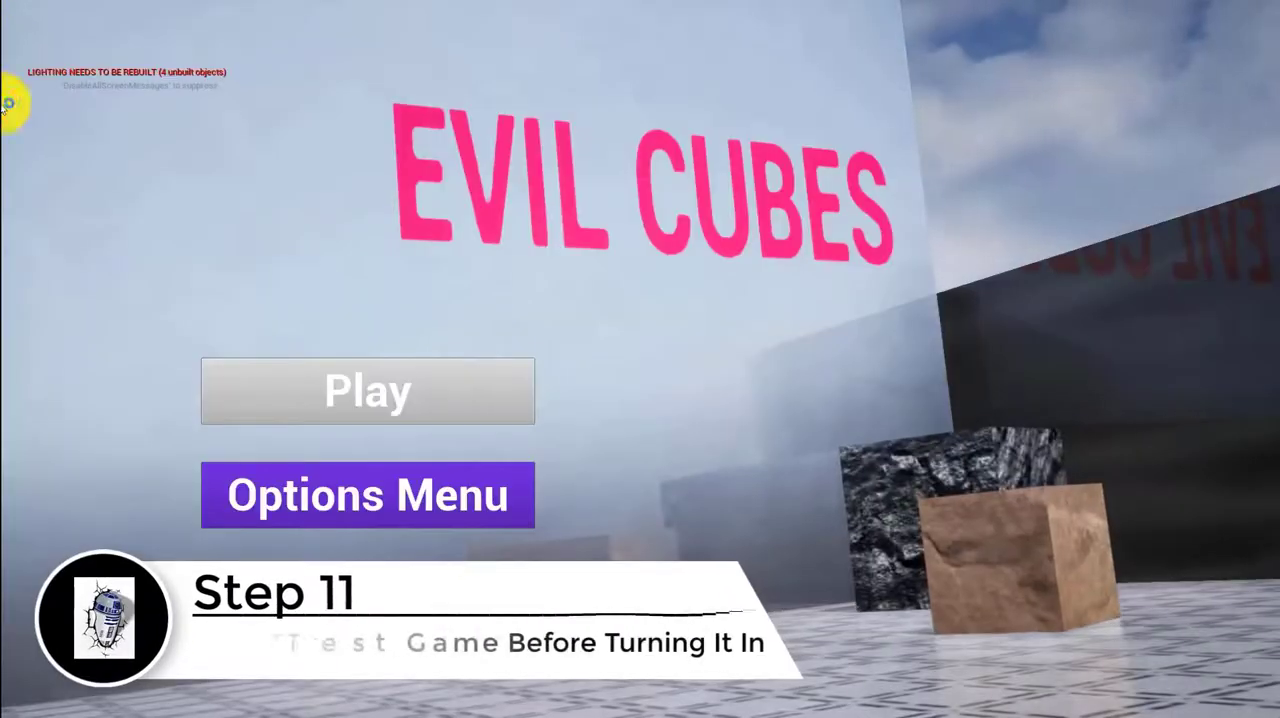
pyautogui.click(344, 392)
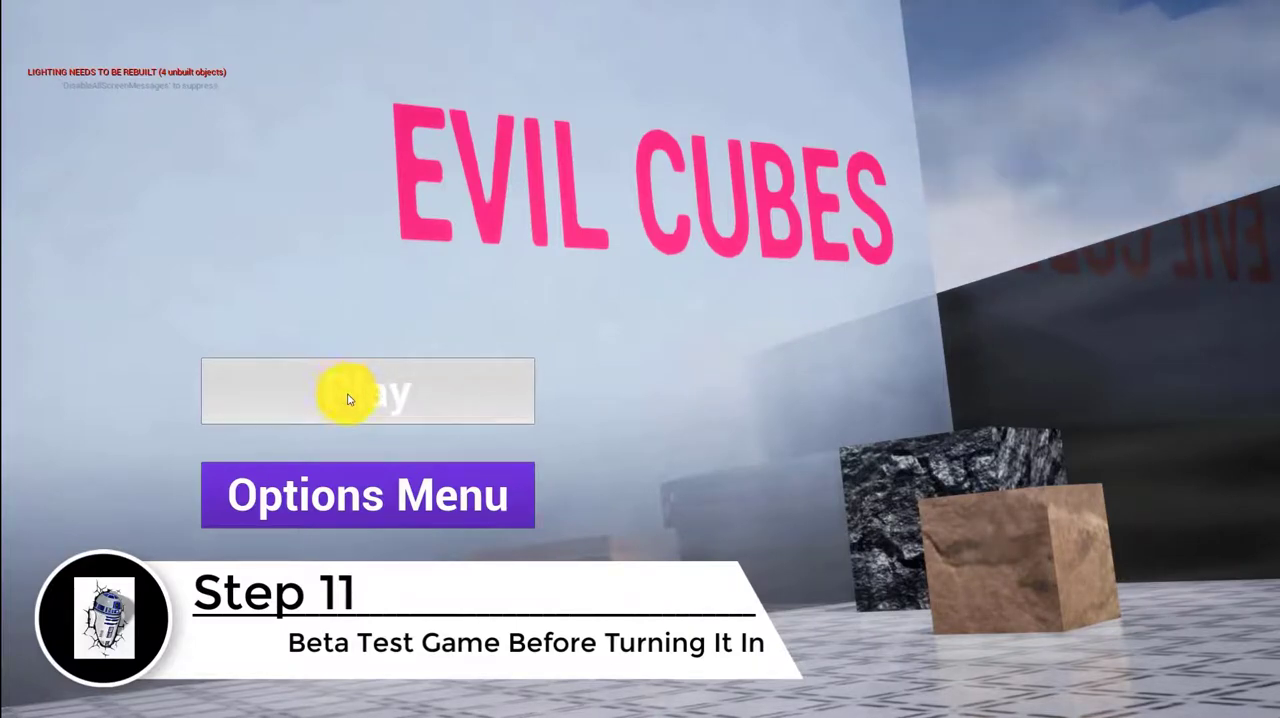
pyautogui.click(305, 395)
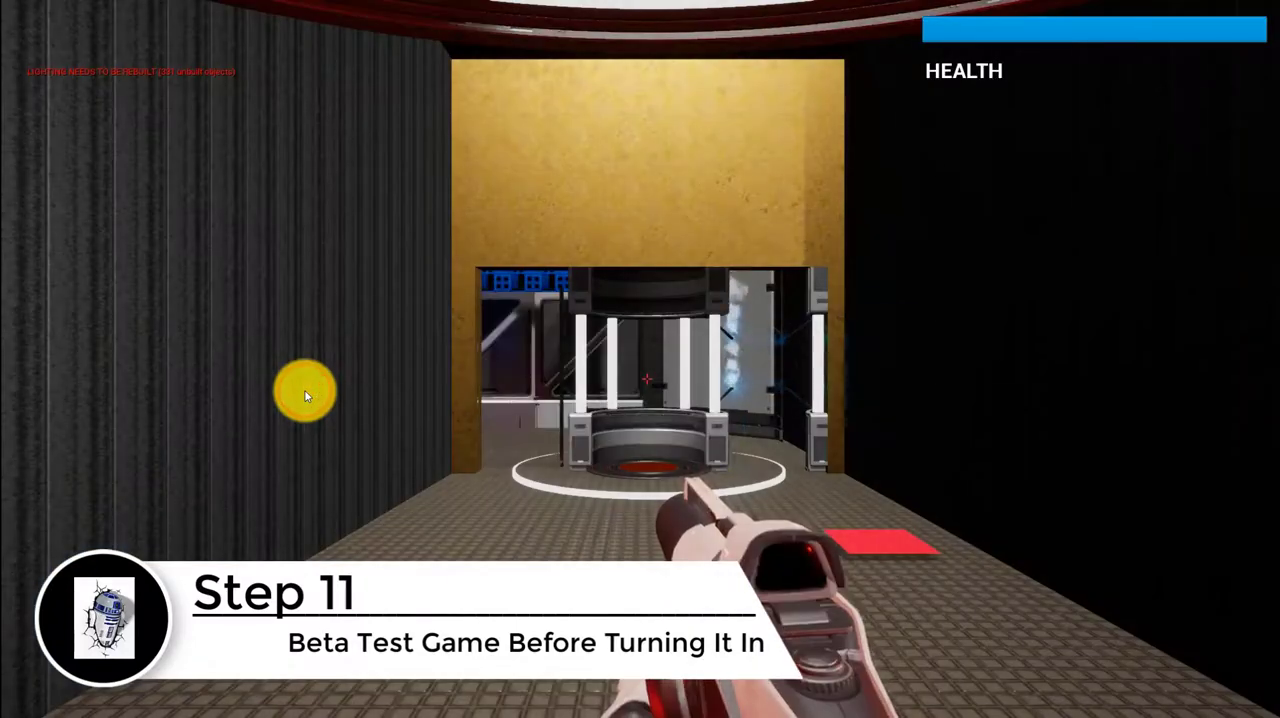
# Test the player's movement and weapon by firing down the corridor and walking around the illuminated cylindrical platform beyond the gold doorway
pyautogui.click(640, 438)
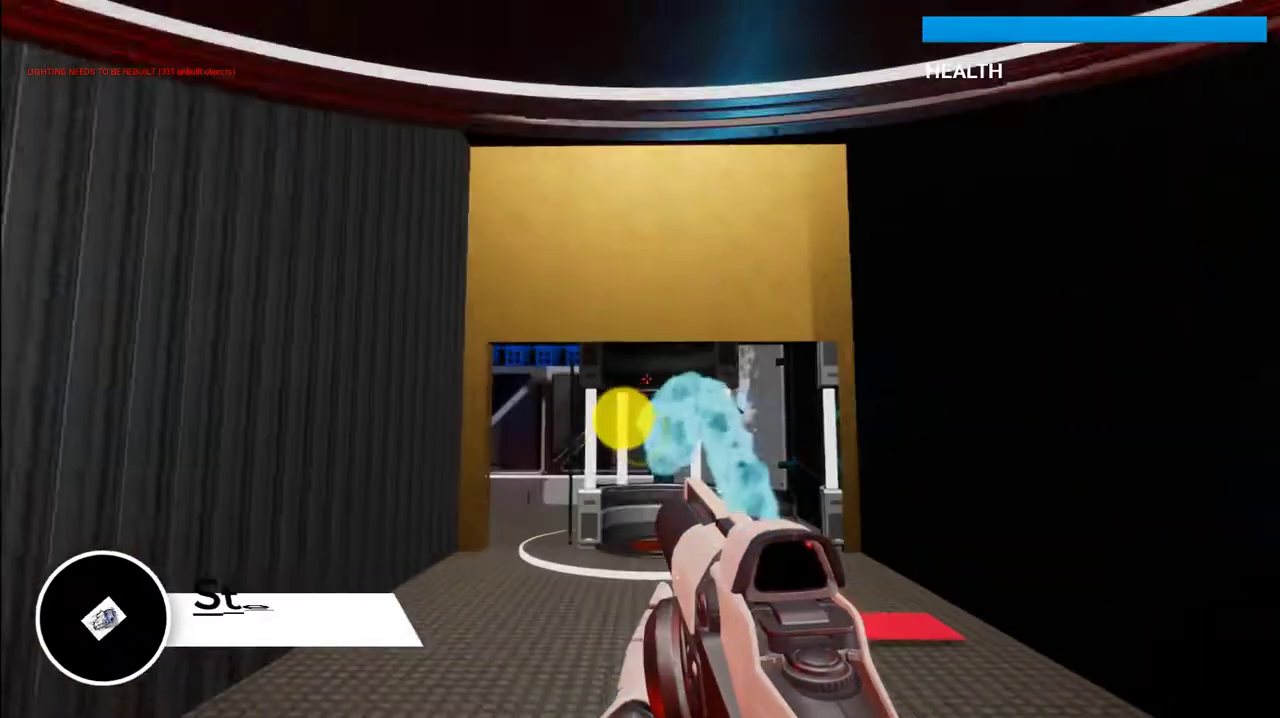
pyautogui.press('w')
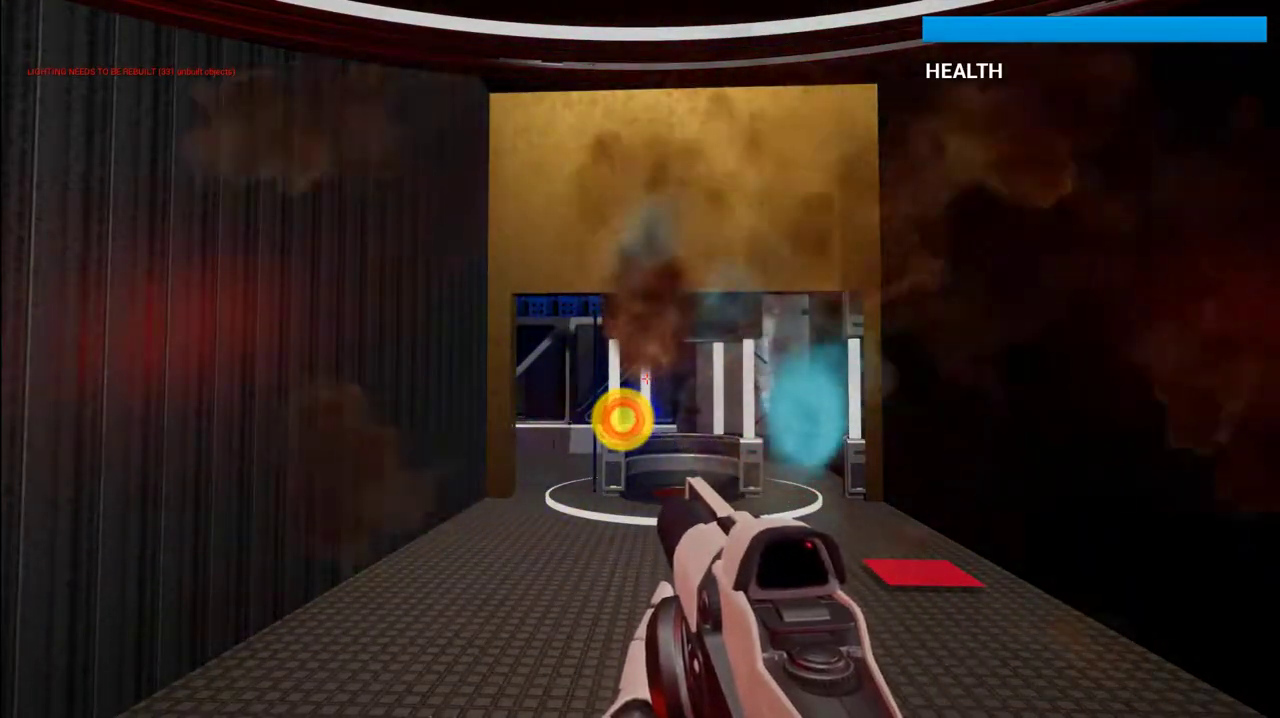
pyautogui.press('w')
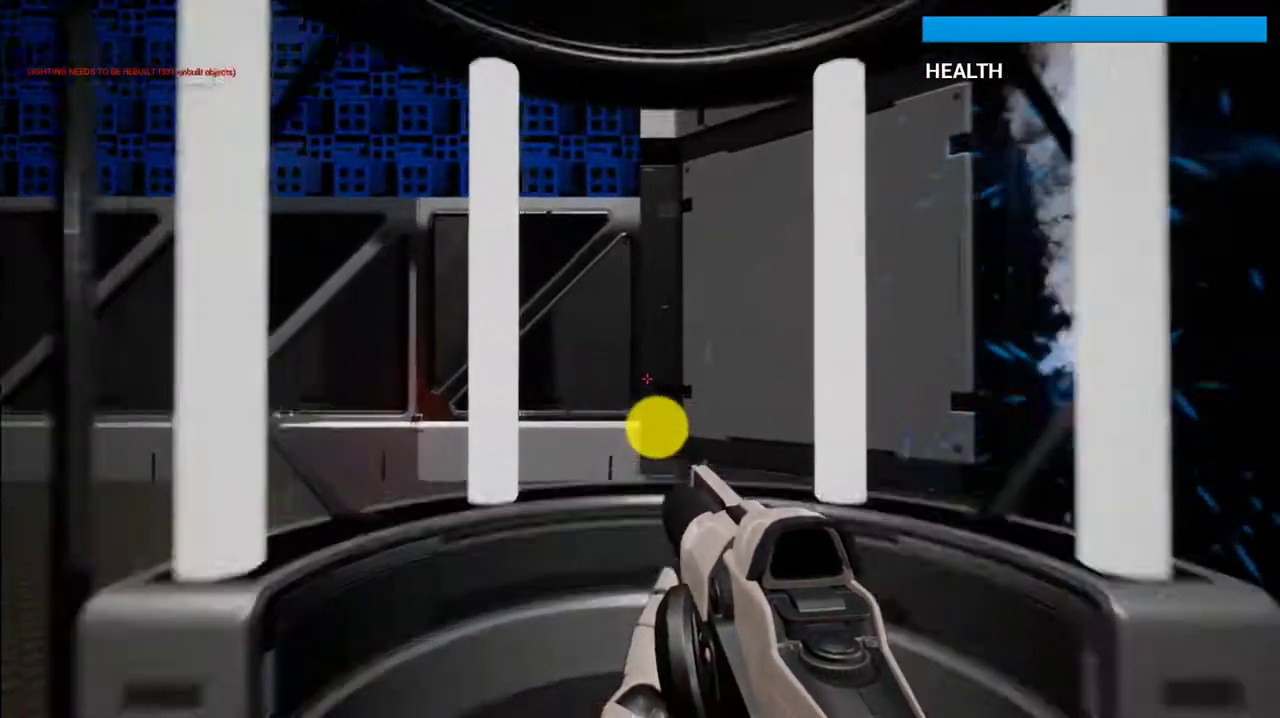
pyautogui.press('s')
pyautogui.press('s')
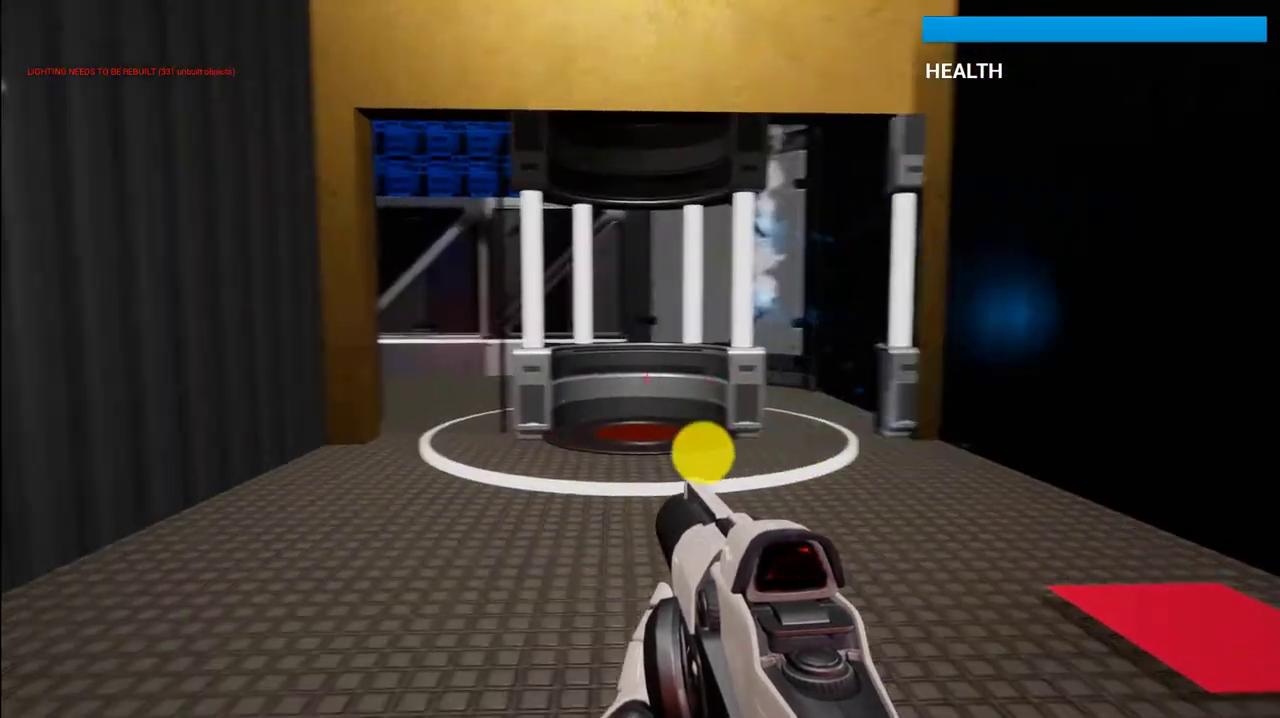
pyautogui.press('w')
pyautogui.press('w')
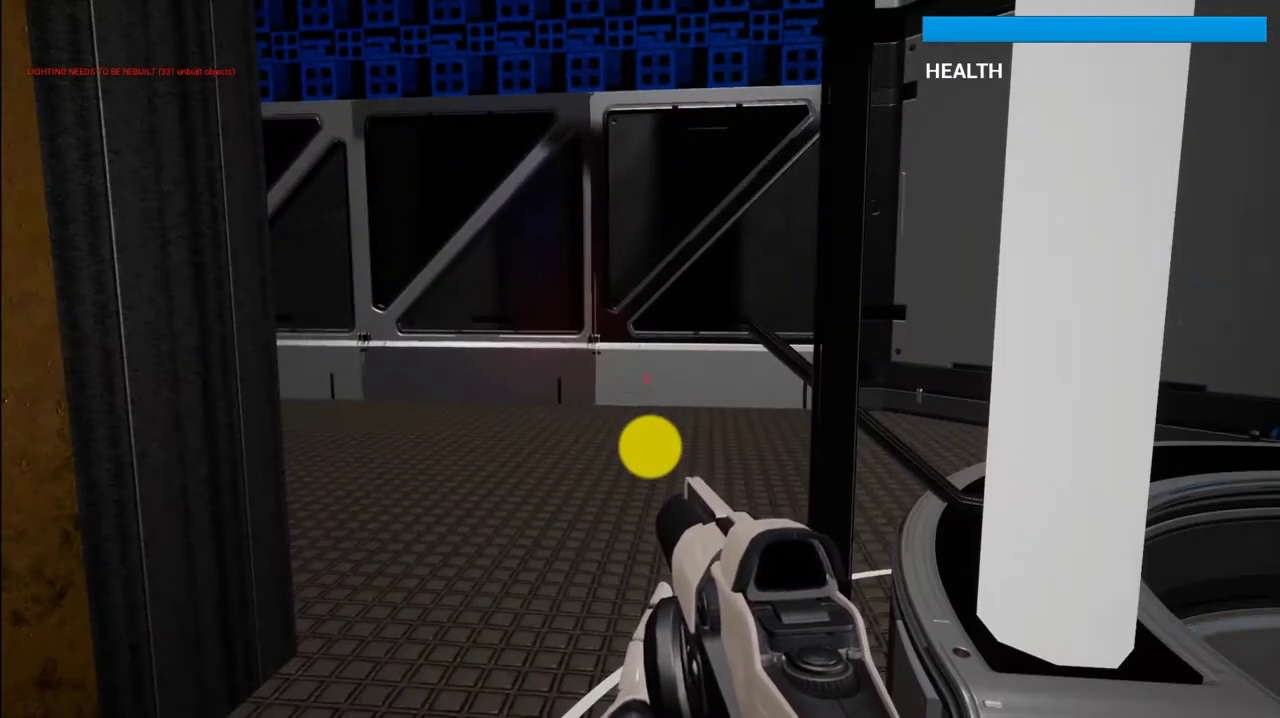
pyautogui.press('a')
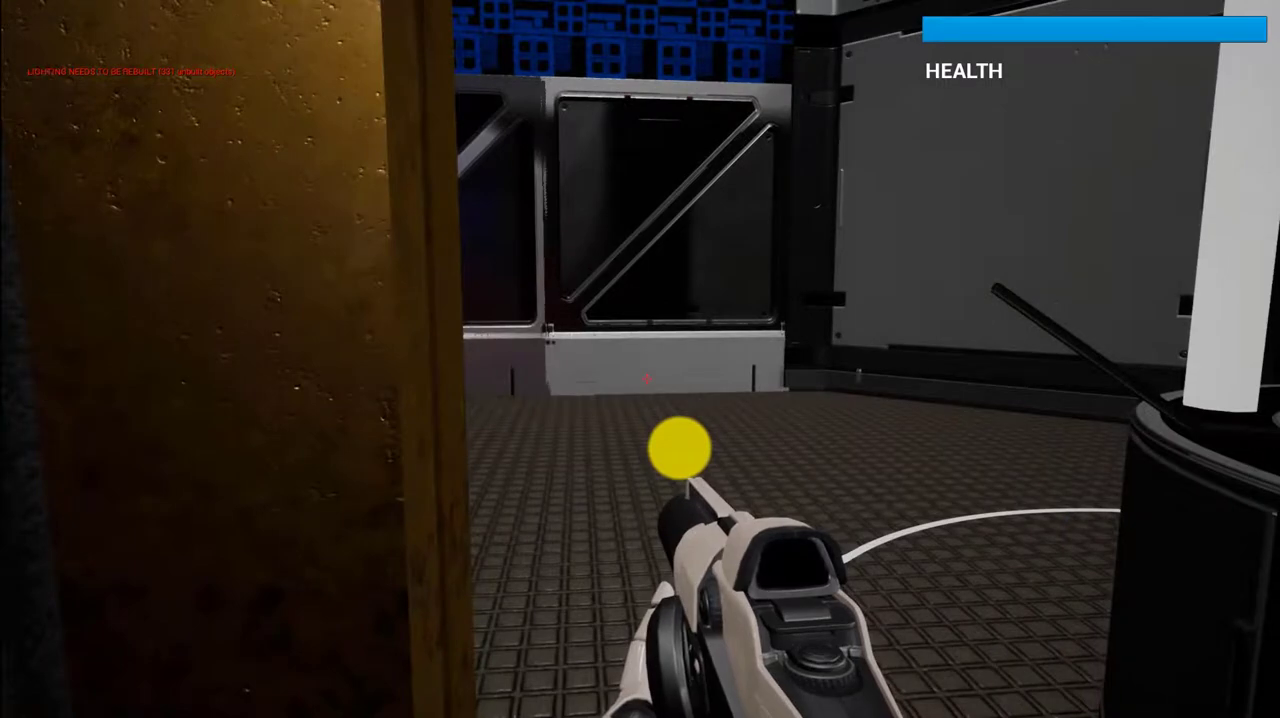
pyautogui.press('d')
pyautogui.click(680, 448)
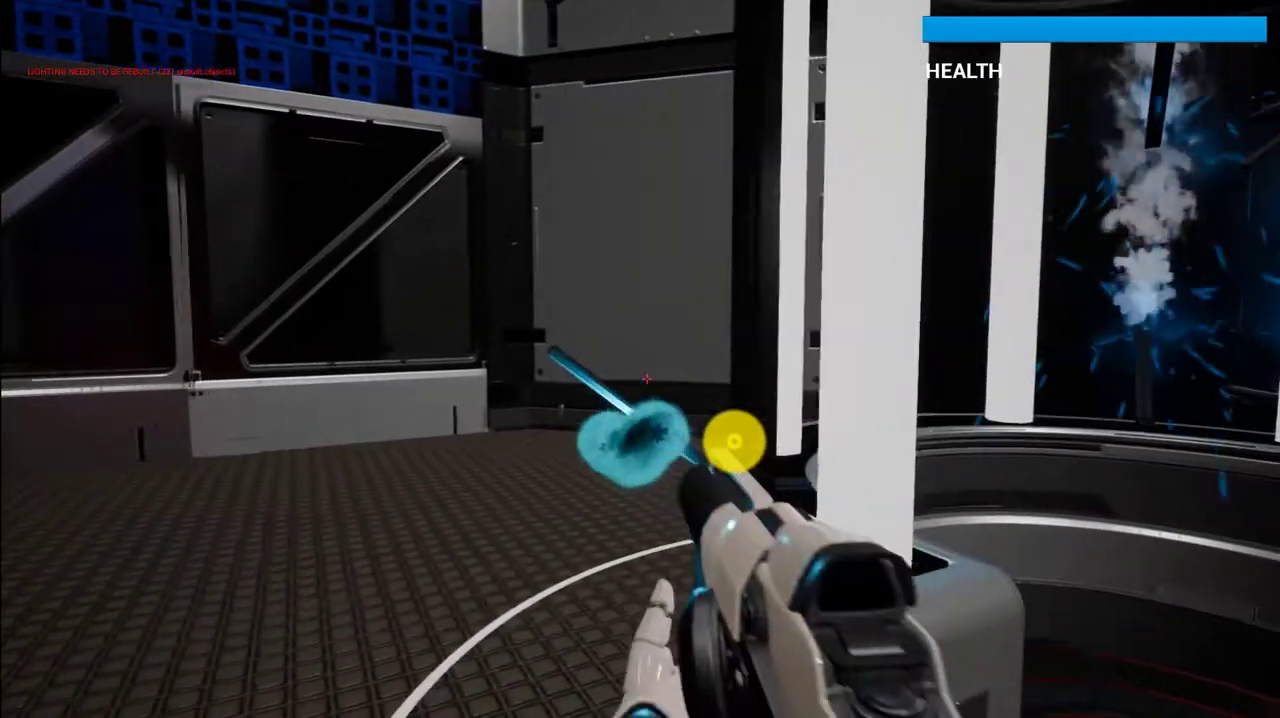
# Back away from the cylindrical platform and walk to the red floor pad to complete Level 1
pyautogui.press('s')
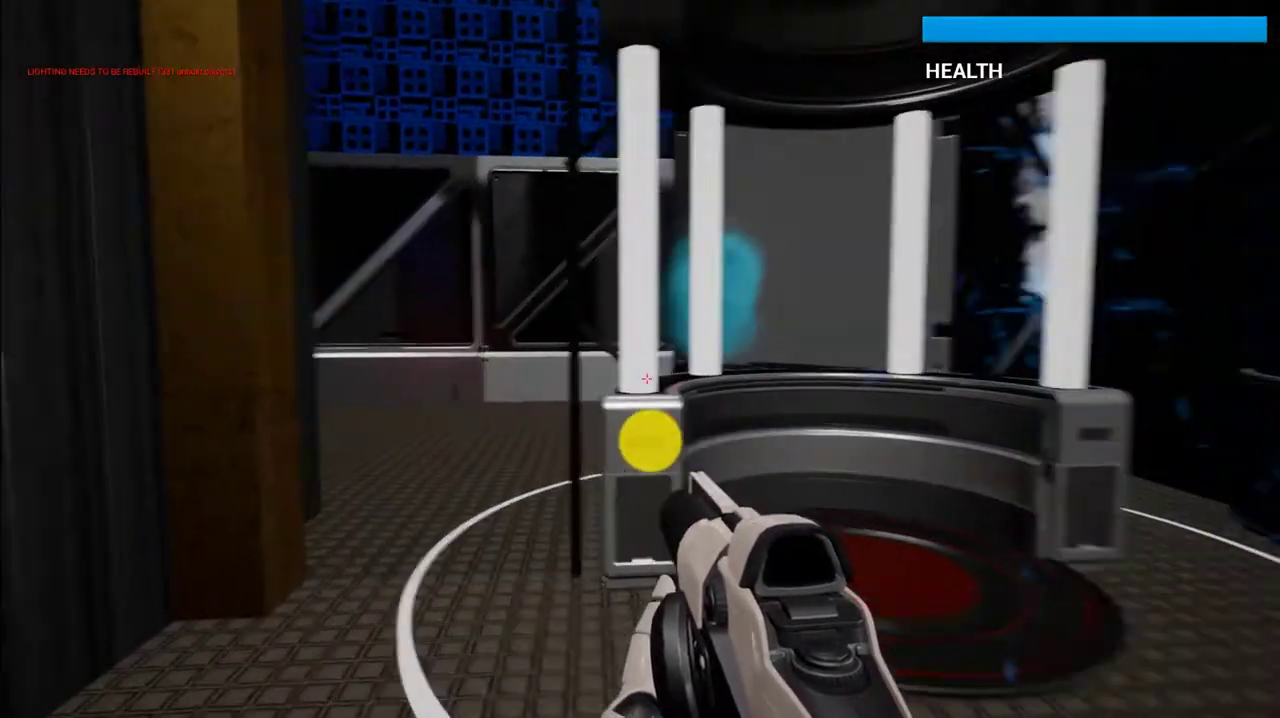
pyautogui.press('w')
pyautogui.press('a')
pyautogui.press('s')
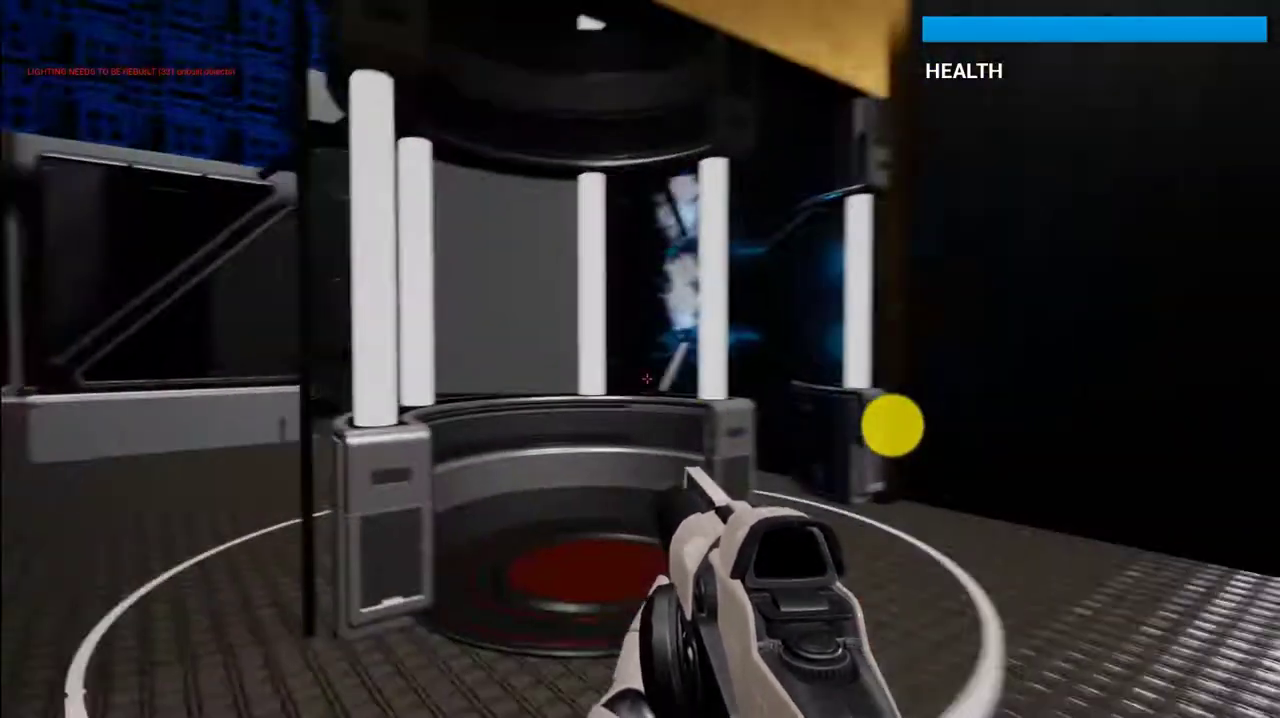
pyautogui.press('w')
pyautogui.press('d')
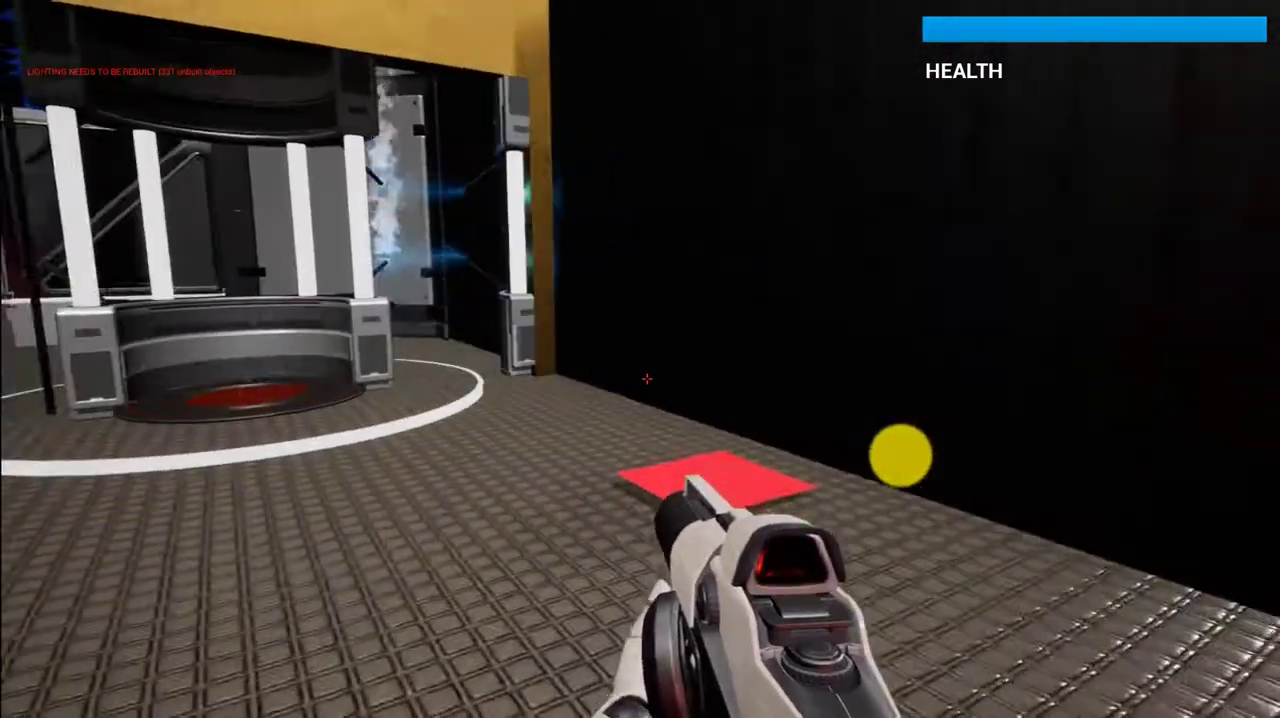
pyautogui.press('w')
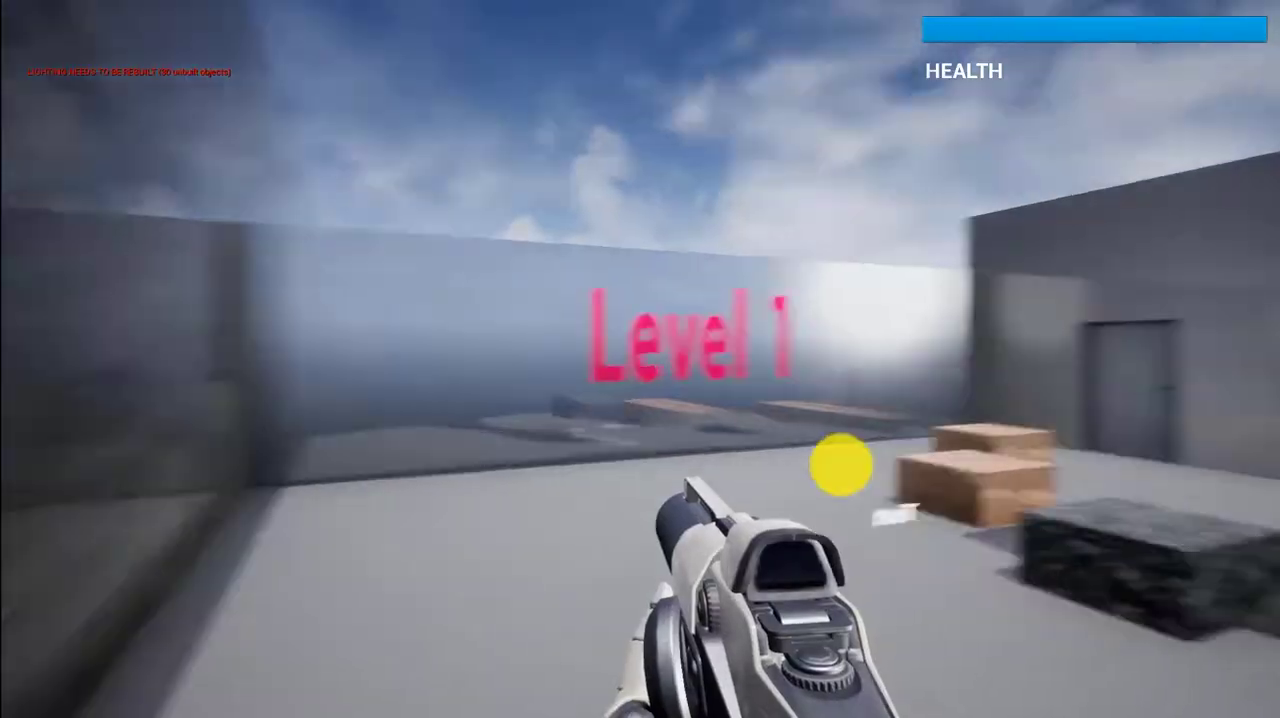
pyautogui.moveTo(895, 460)
pyautogui.mouseDown()
pyautogui.moveTo(923, 460)
pyautogui.moveTo(895, 461)
pyautogui.mouseUp()
pyautogui.press('w')
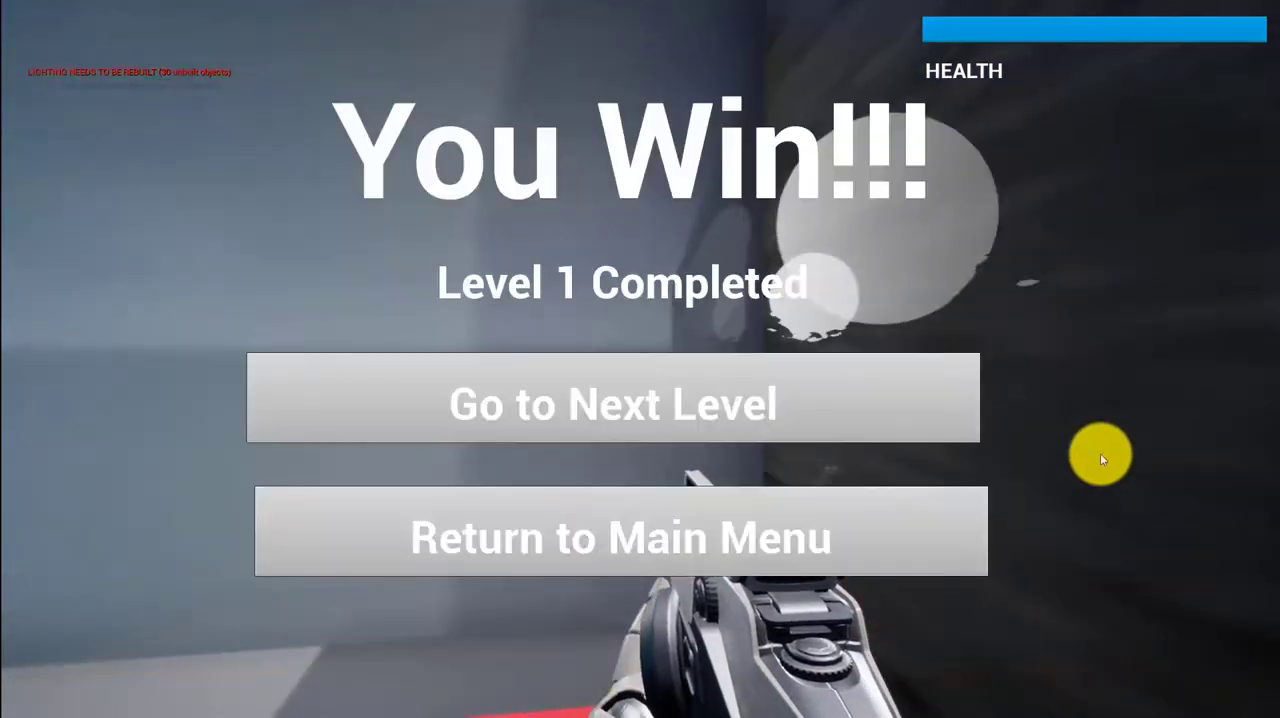
# Go to the next level and fire repeatedly while advancing across the Level 2 arena
pyautogui.click(737, 415)
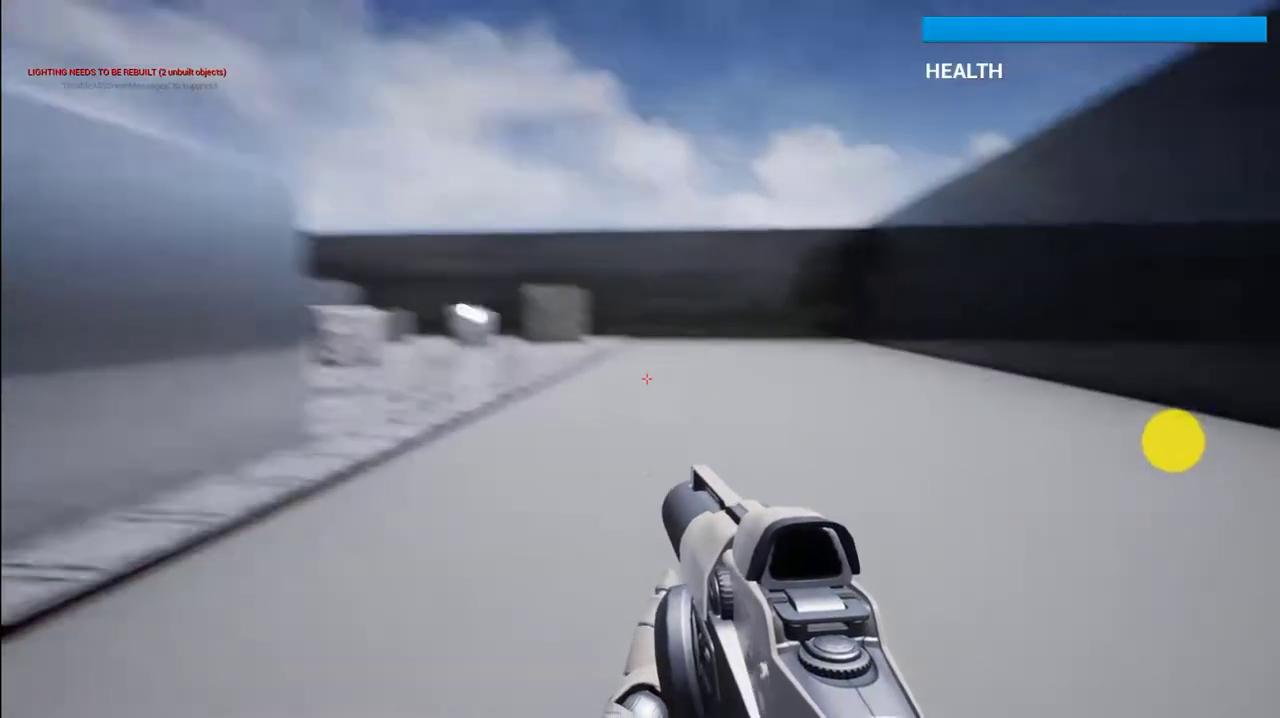
pyautogui.press('w')
pyautogui.click(1144, 435)
pyautogui.click(1143, 433)
pyautogui.click(1124, 431)
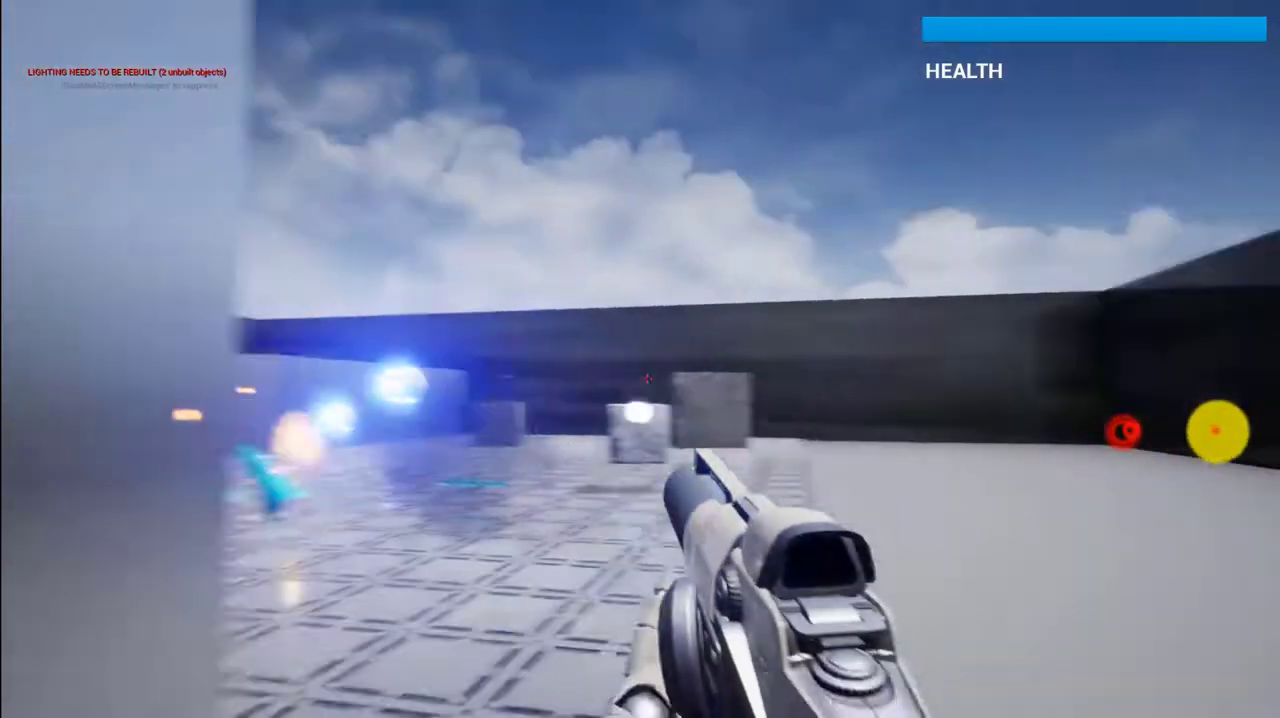
pyautogui.click(1241, 432)
pyautogui.click(1215, 431)
pyautogui.click(1130, 432)
pyautogui.press('w')
pyautogui.click(1237, 434)
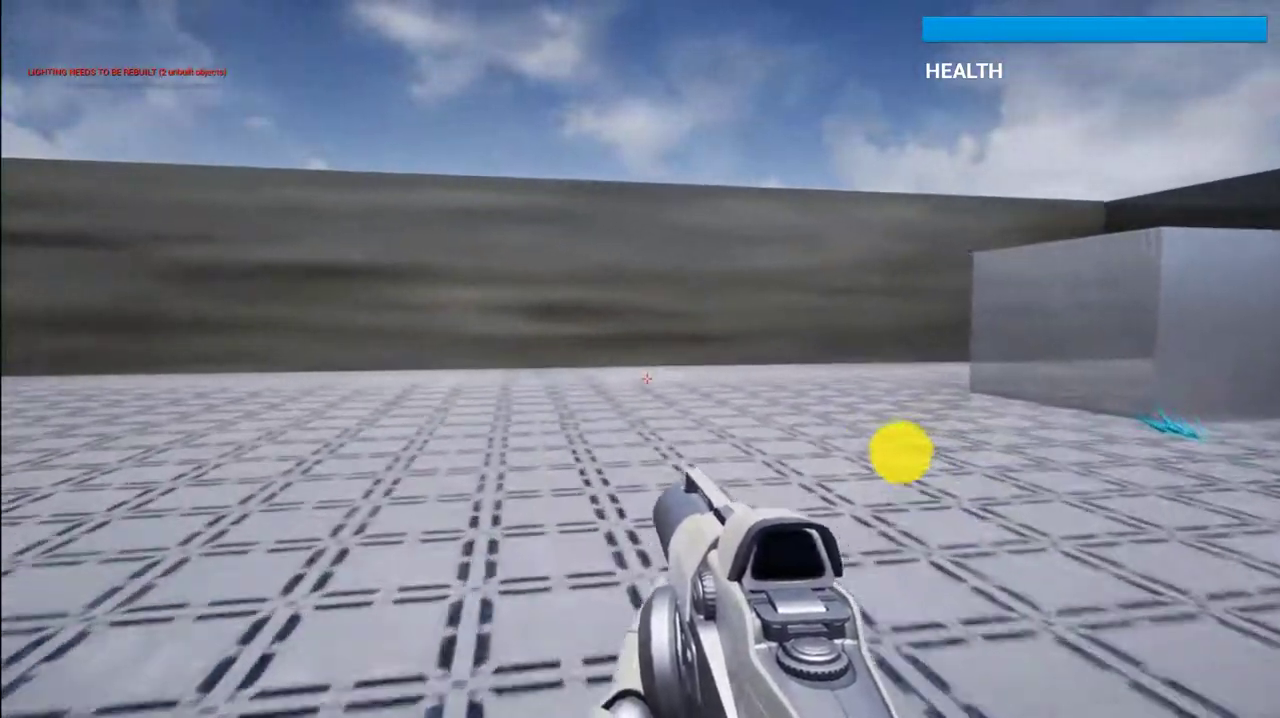
# Complete Level 2 at the red floor pad and quit the game by way of the main menu
pyautogui.press('w')
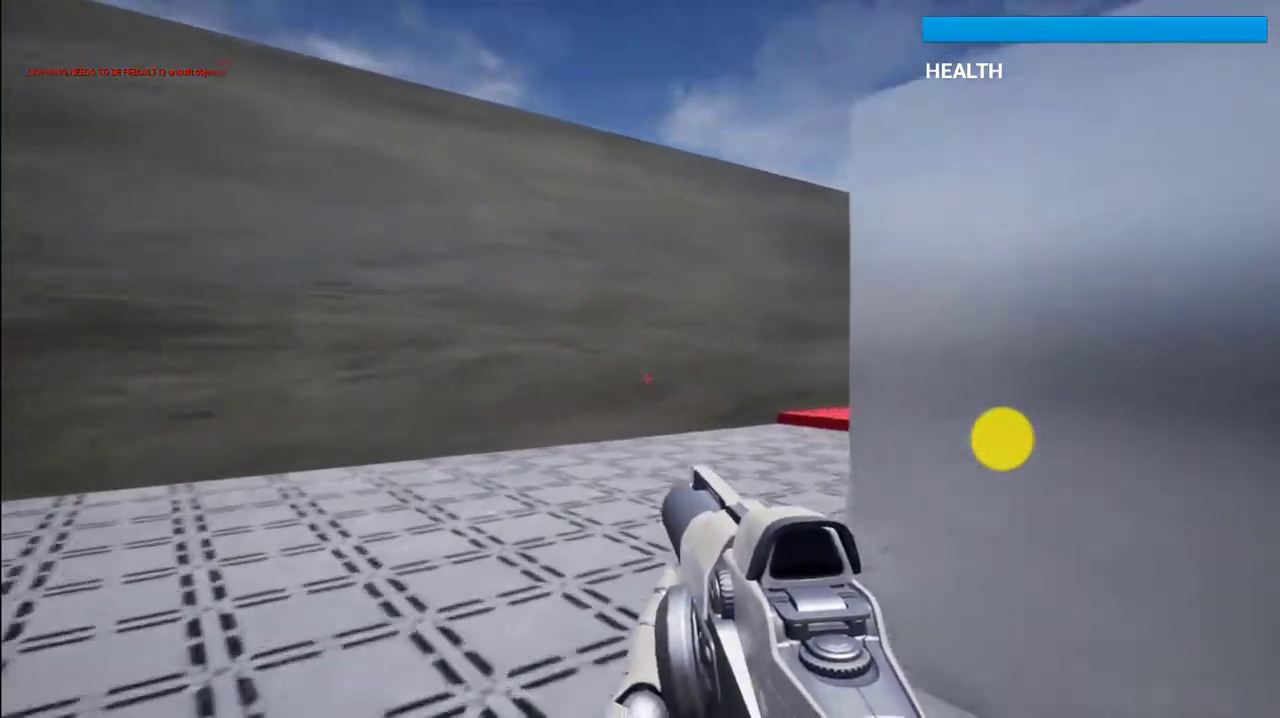
pyautogui.press('w')
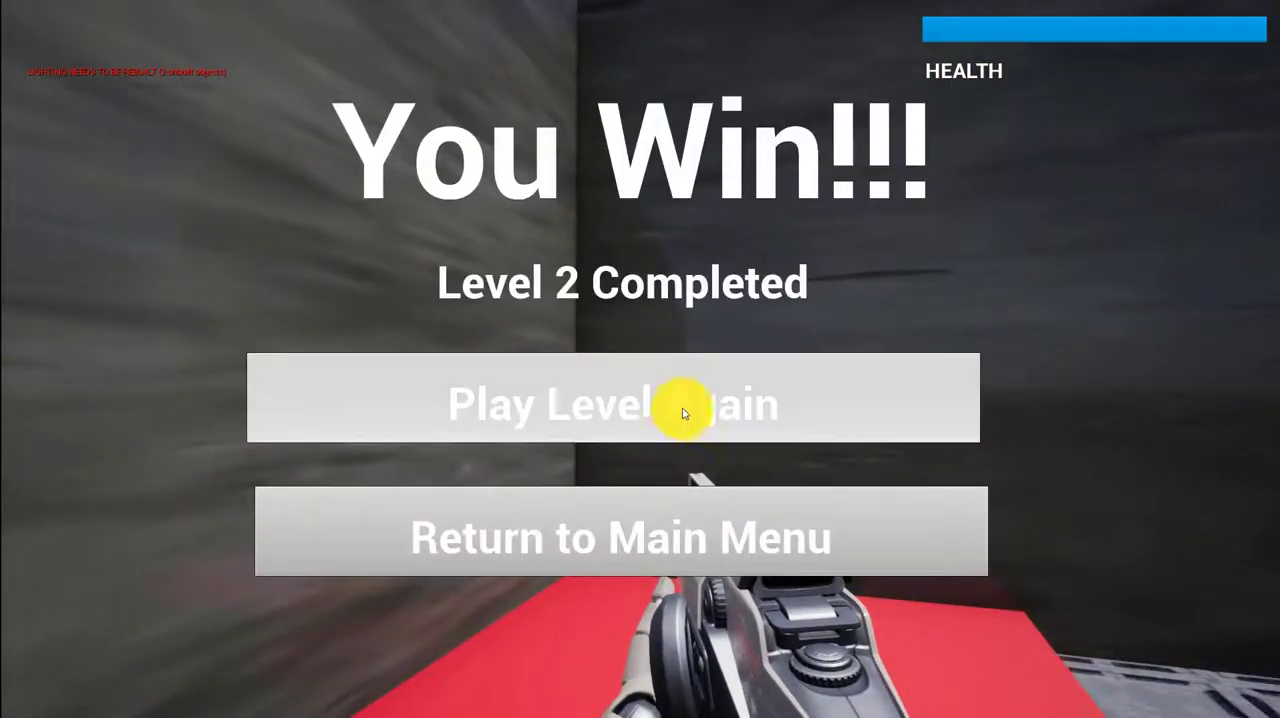
pyautogui.click(685, 528)
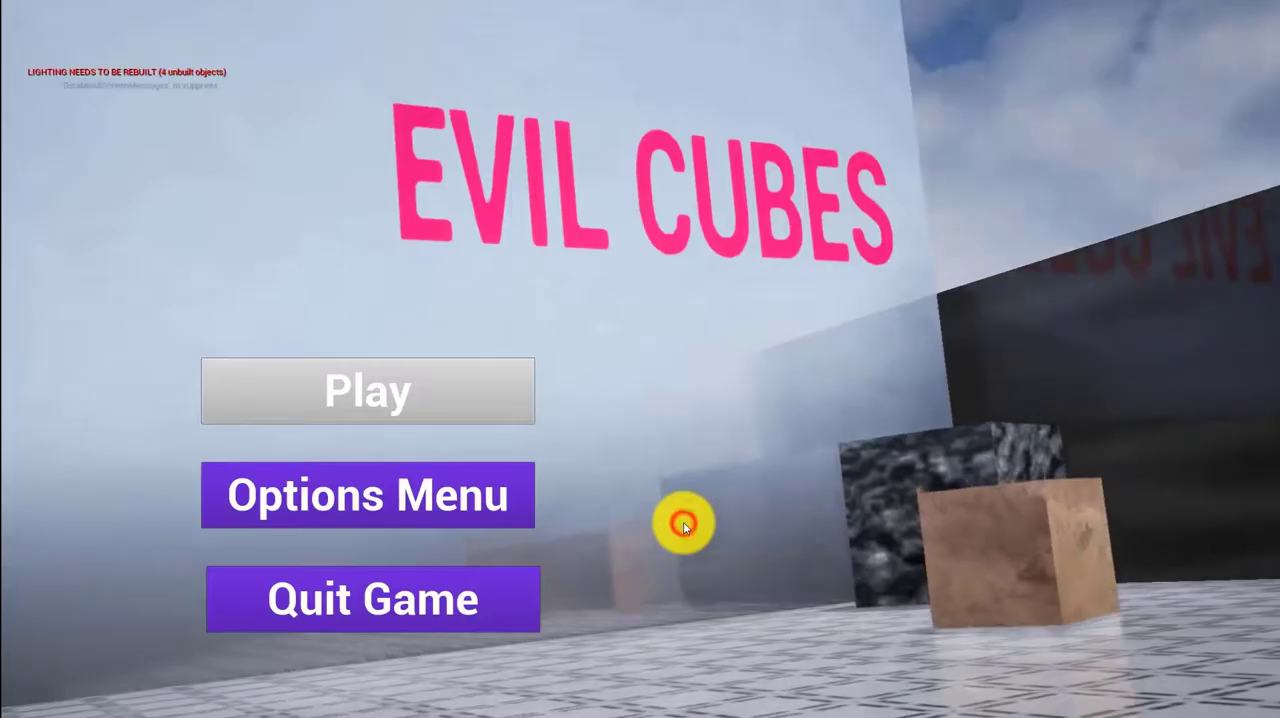
pyautogui.click(354, 588)
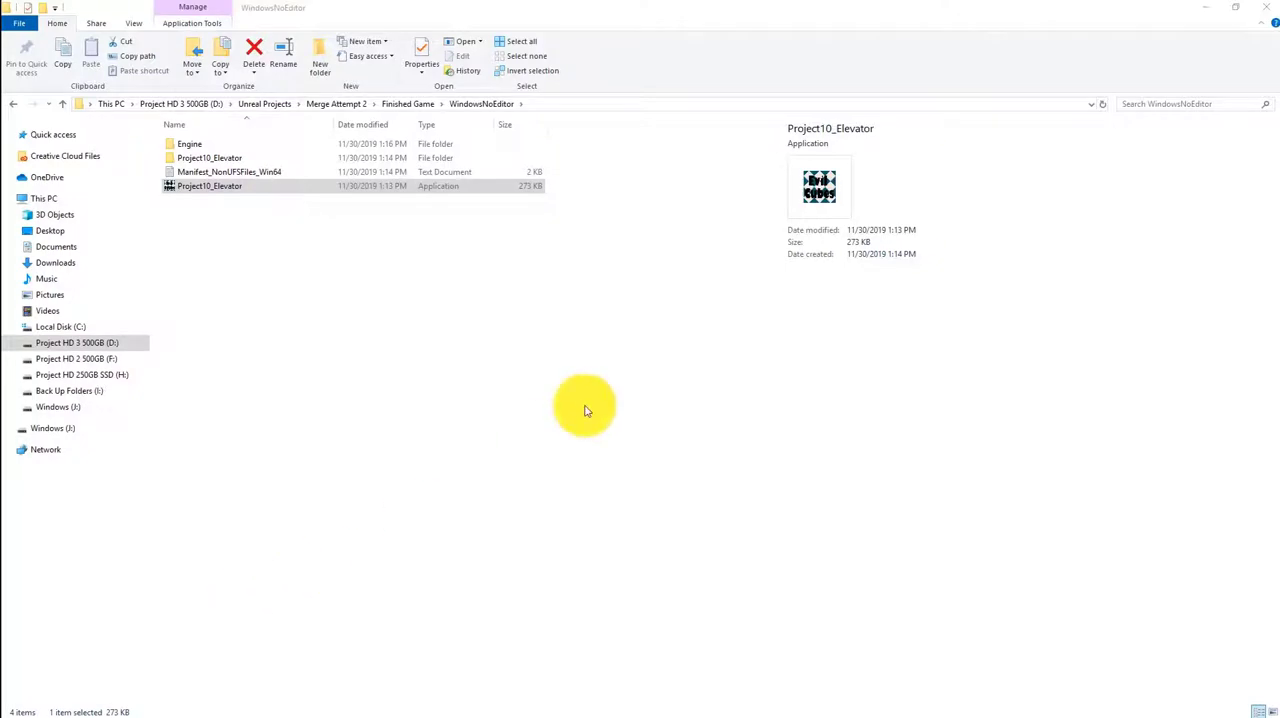